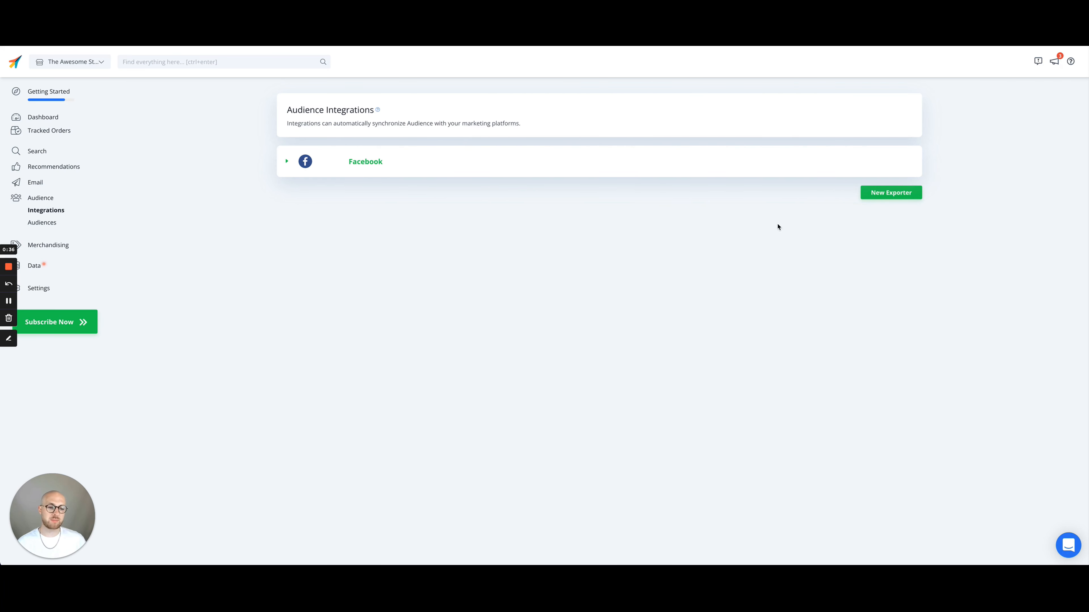
Create a new audience exporter for the MailChimp platform with the internal name Mailchimp, and expand its settings.
{"action": "left_click", "coordinate": [888, 193]}
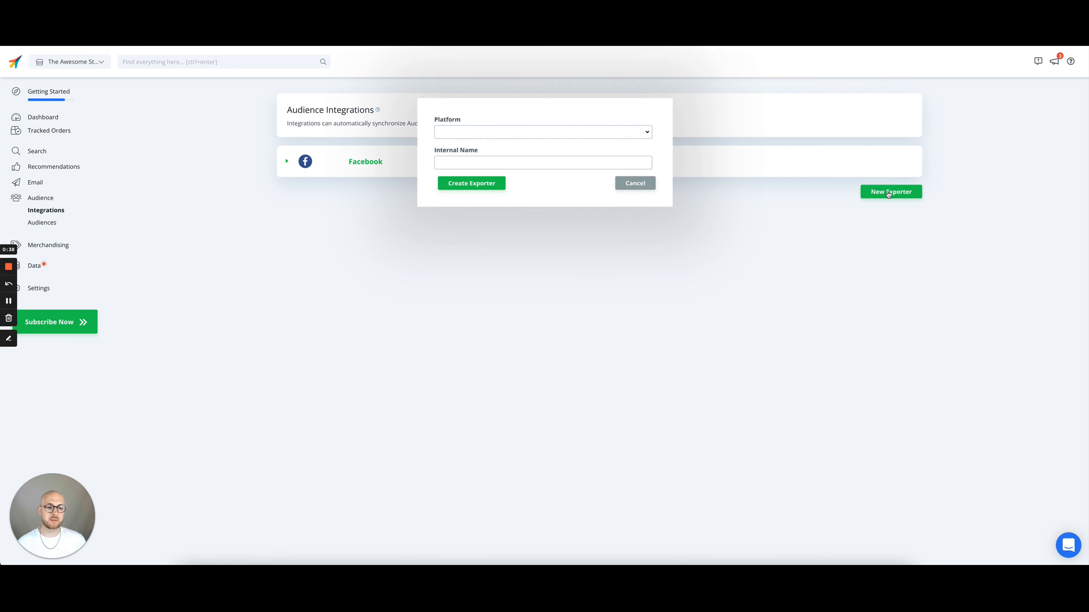
{"action": "left_click", "coordinate": [606, 132]}
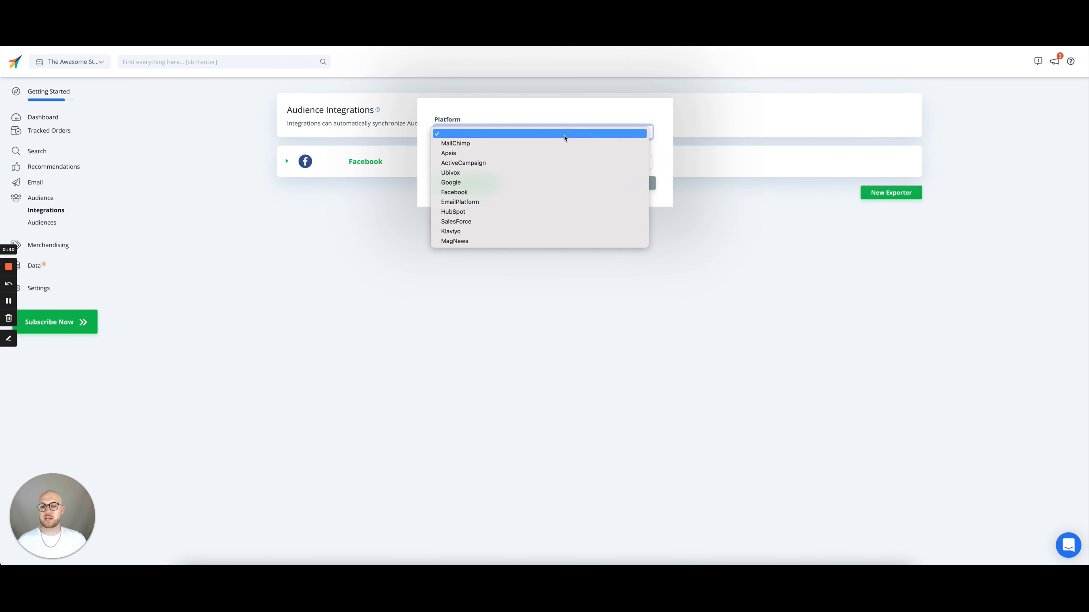
{"action": "left_click", "coordinate": [555, 143]}
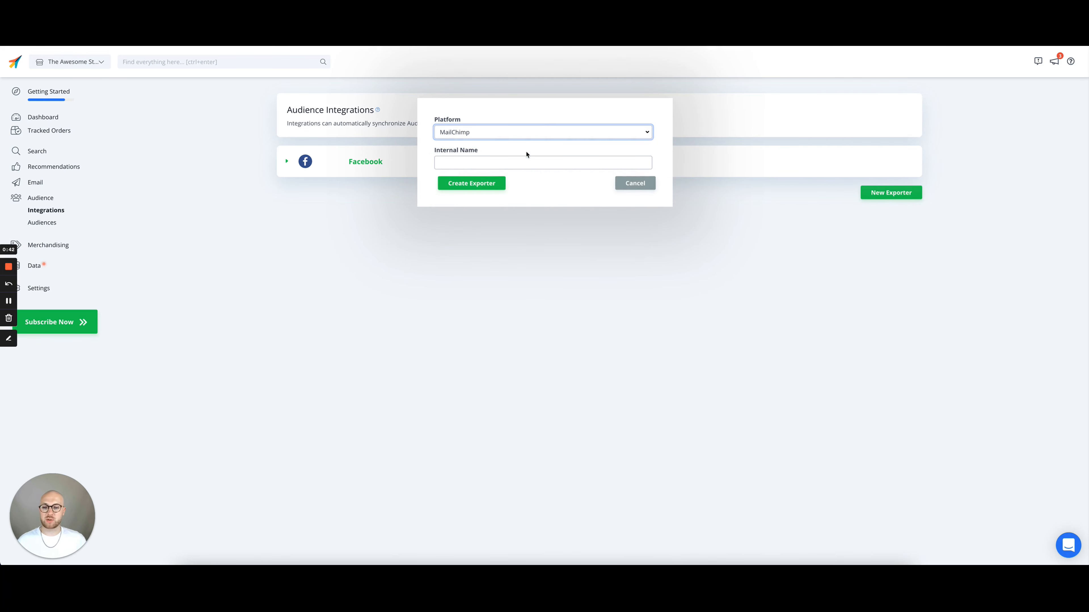
{"action": "left_click", "coordinate": [504, 166]}
{"action": "type", "text": "Mail"}
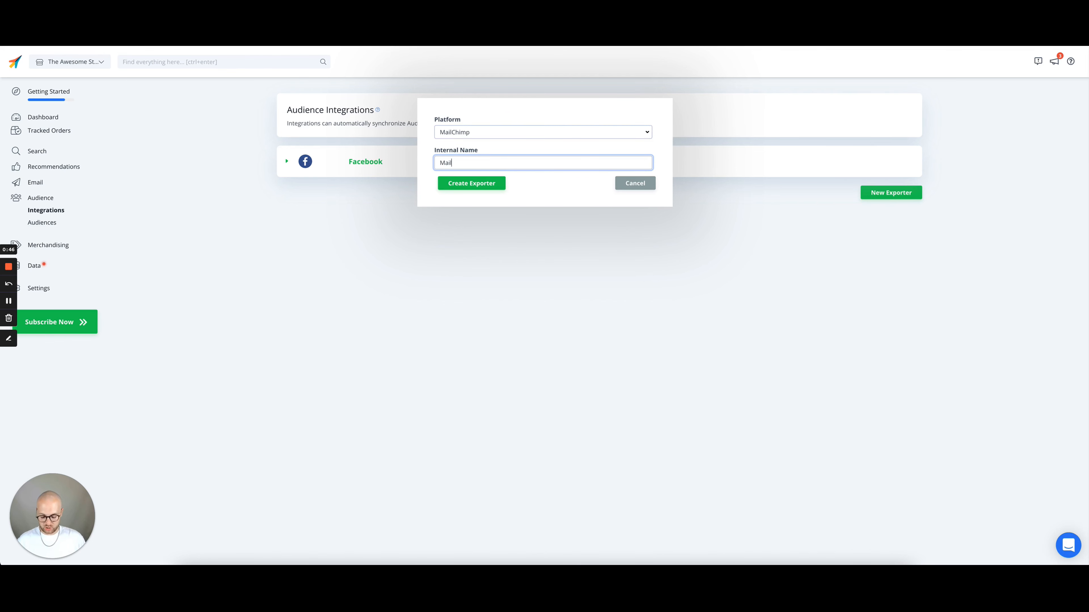
{"action": "type", "text": "chimp"}
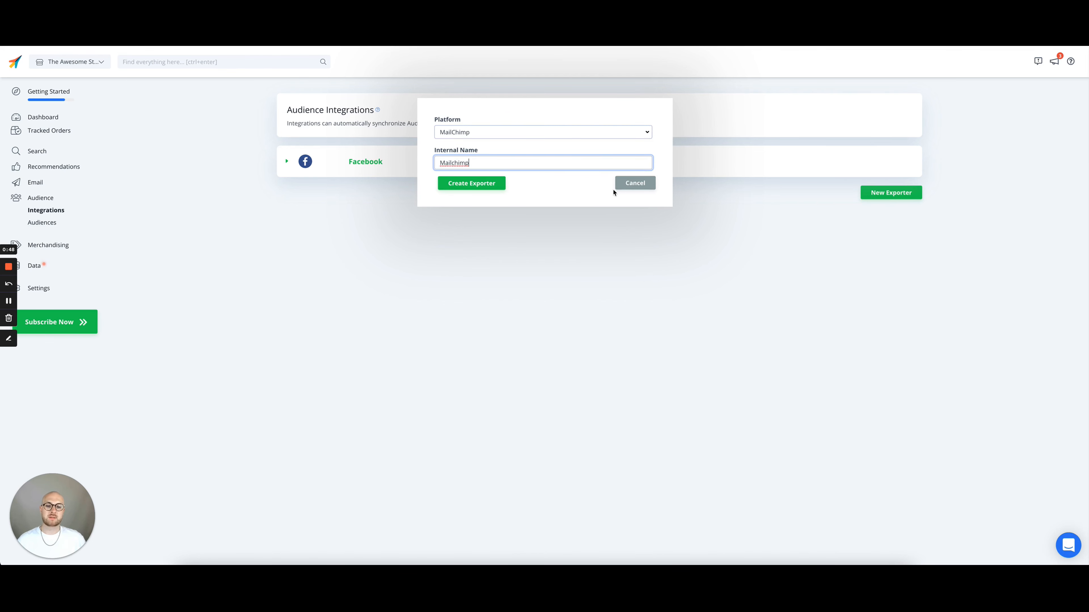
{"action": "left_click", "coordinate": [488, 185]}
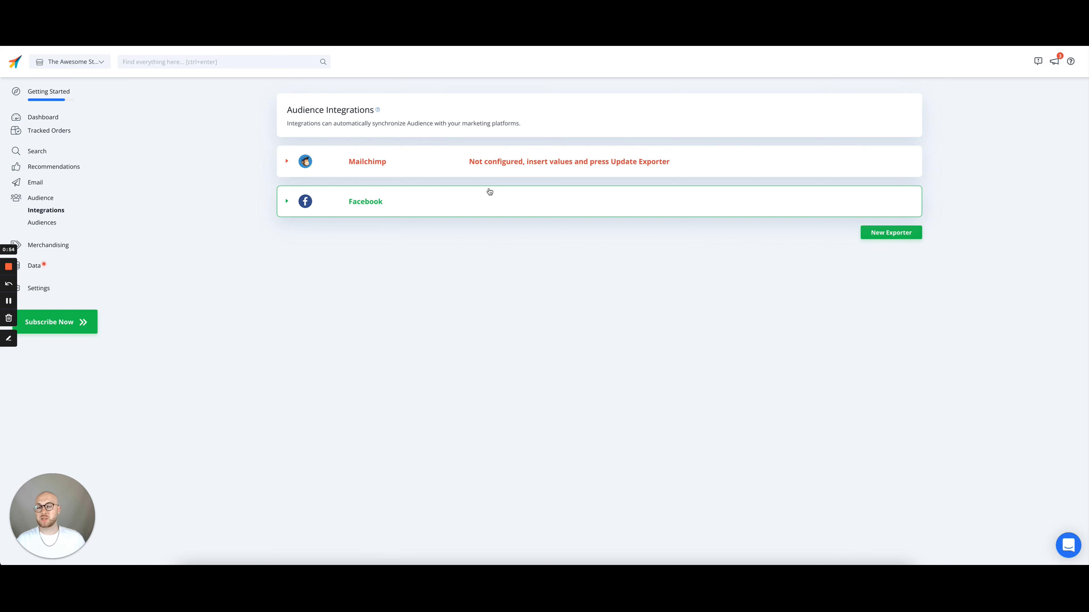
{"action": "left_click", "coordinate": [473, 174]}
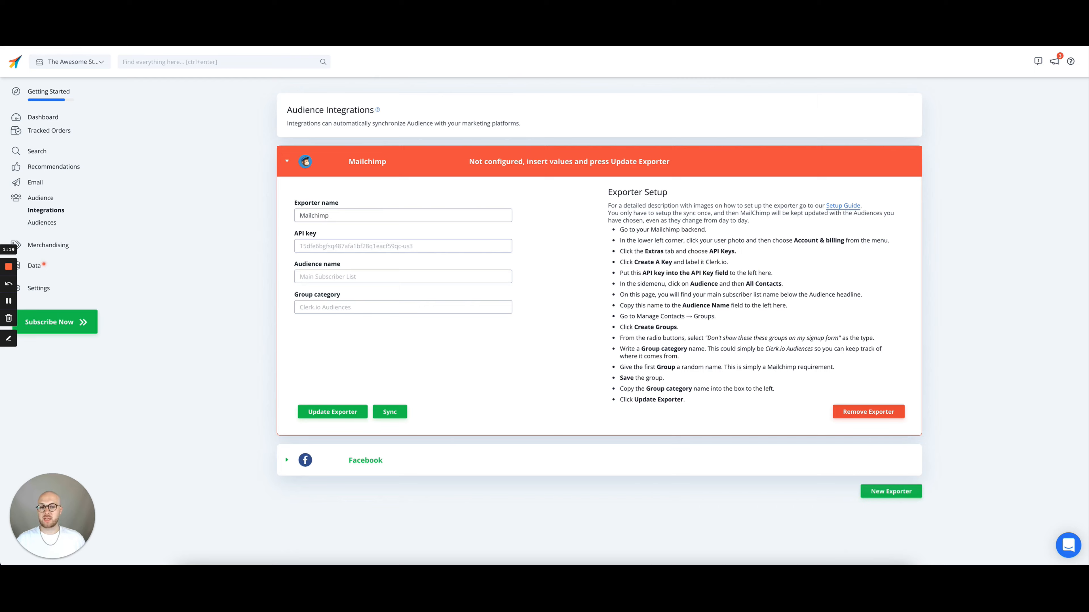
Switch to Mailchimp, open the API keys page from the account's extras, and create a new API key.
{"action": "key", "text": "ctrl+Tab"}
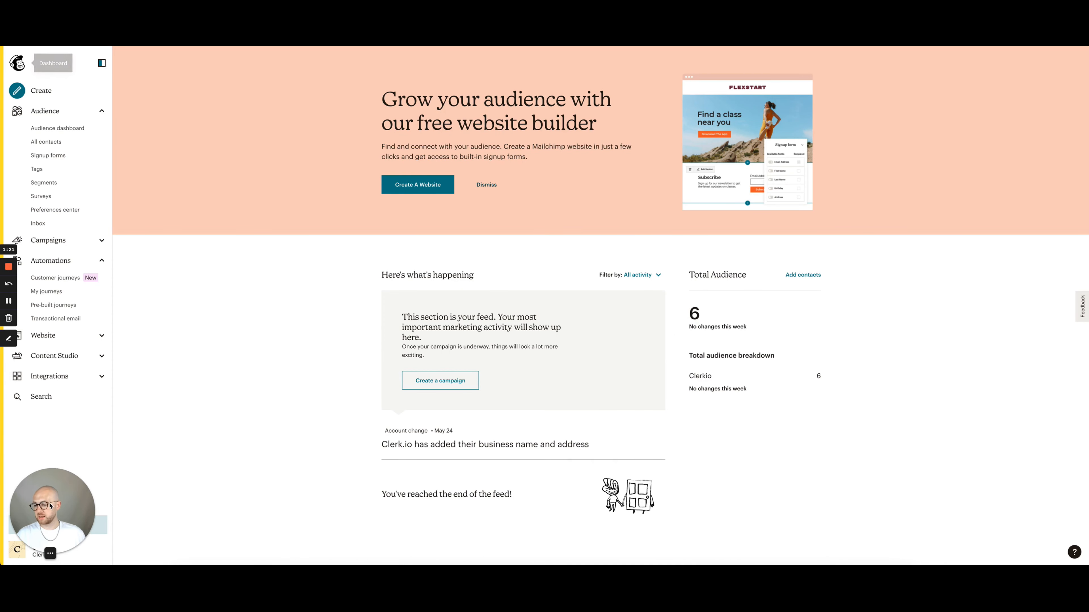
{"action": "left_click_drag", "start_coordinate": [52, 518], "coordinate": [53, 453]}
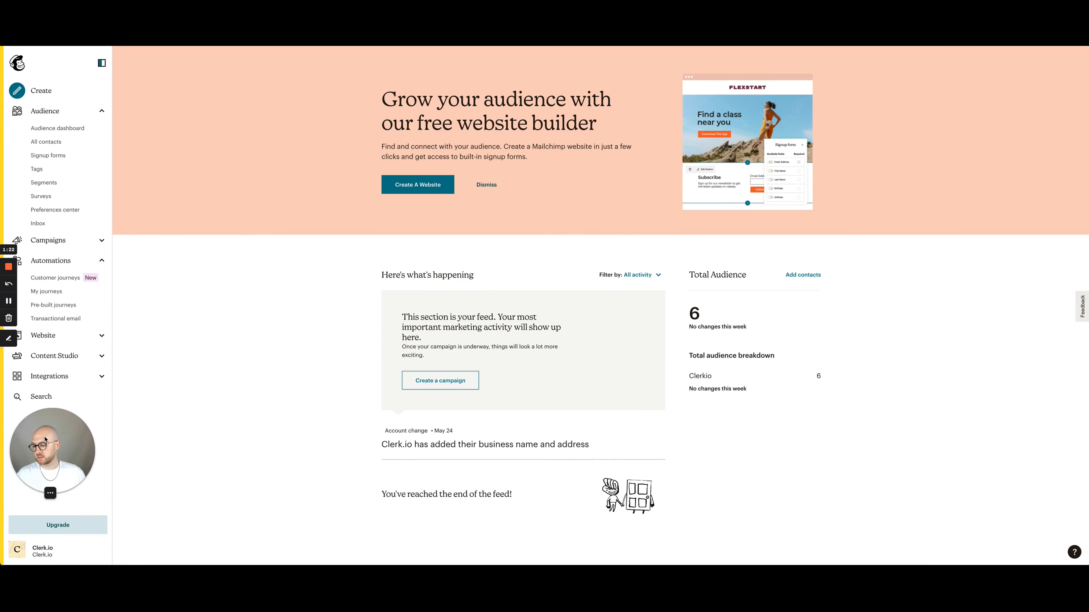
{"action": "left_click", "coordinate": [19, 552]}
{"action": "left_click_drag", "start_coordinate": [52, 455], "coordinate": [52, 338]}
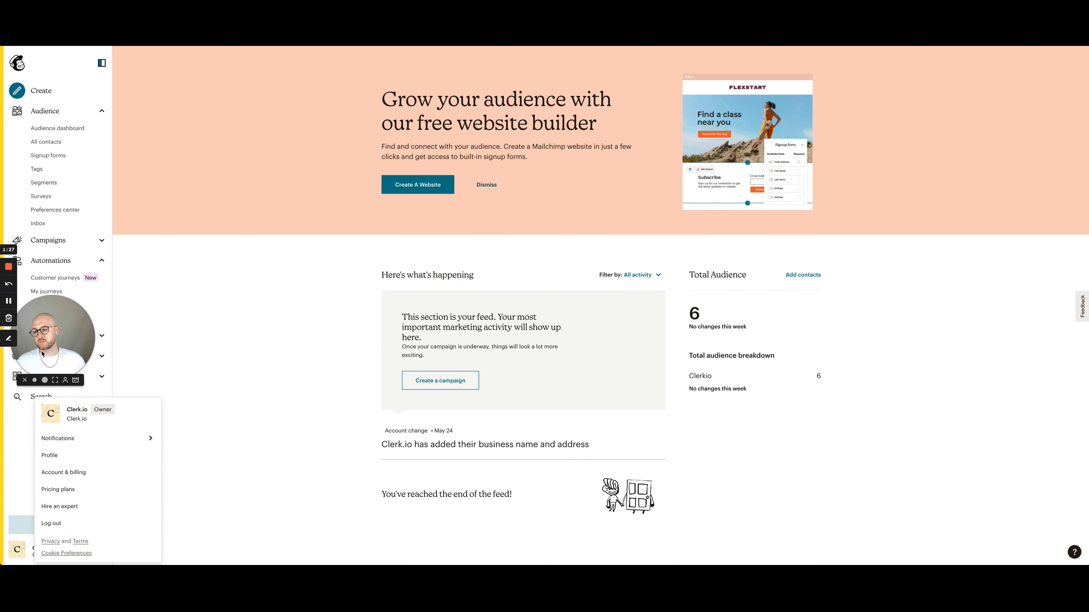
{"action": "left_click", "coordinate": [75, 473]}
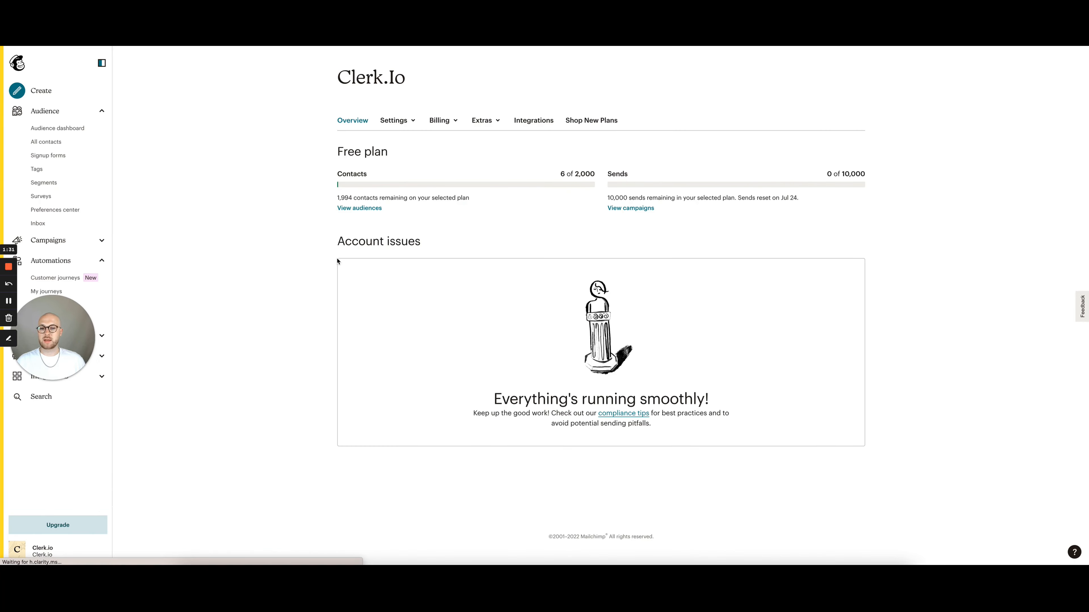
{"action": "left_click", "coordinate": [486, 124]}
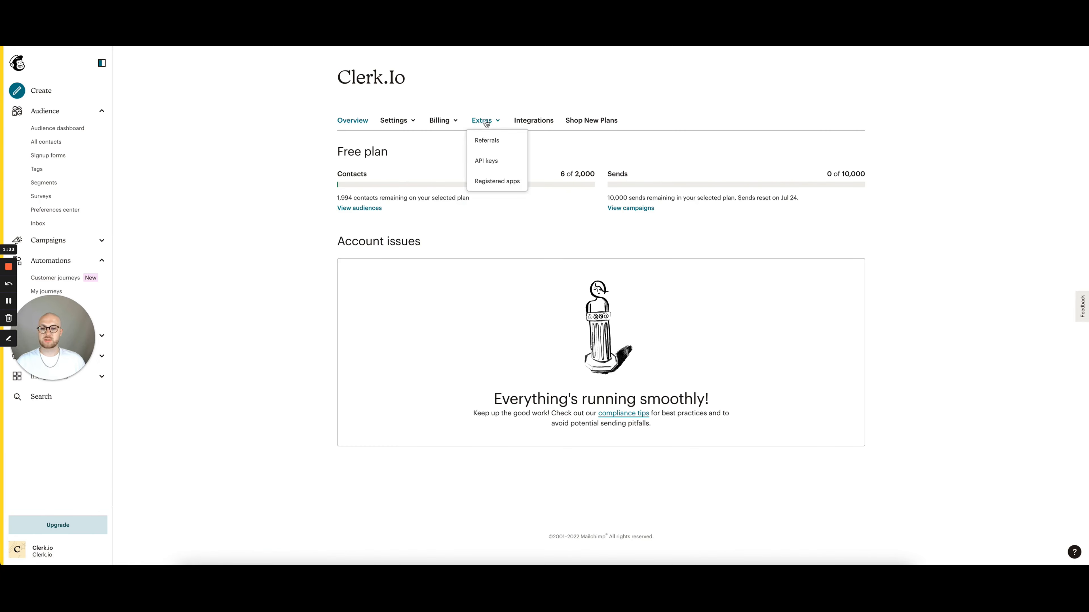
{"action": "left_click", "coordinate": [484, 159]}
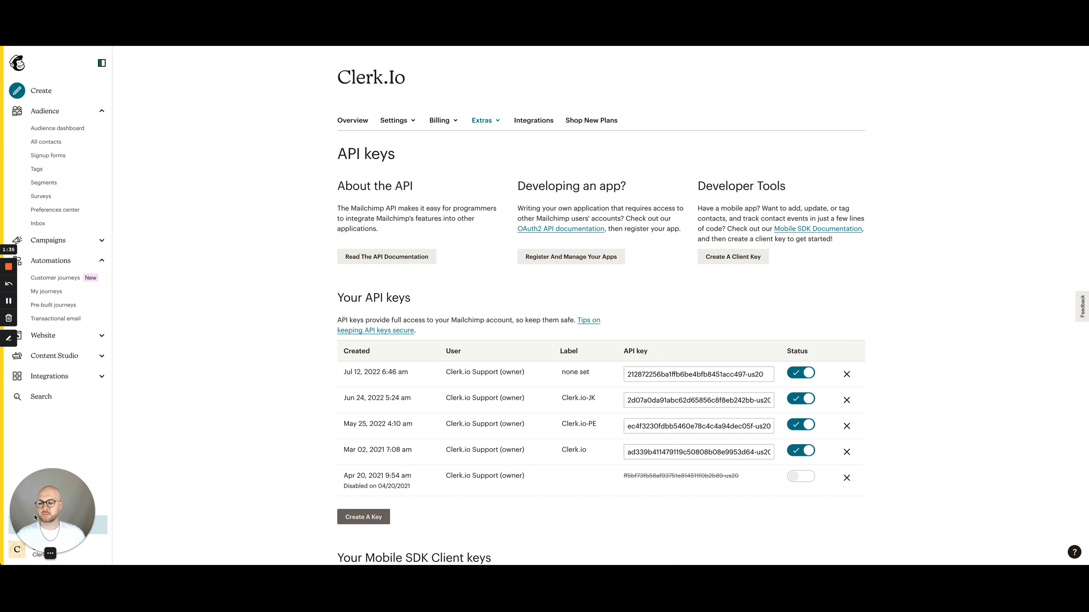
{"action": "scroll", "coordinate": [287, 401], "scroll_direction": "down", "scroll_amount": 1}
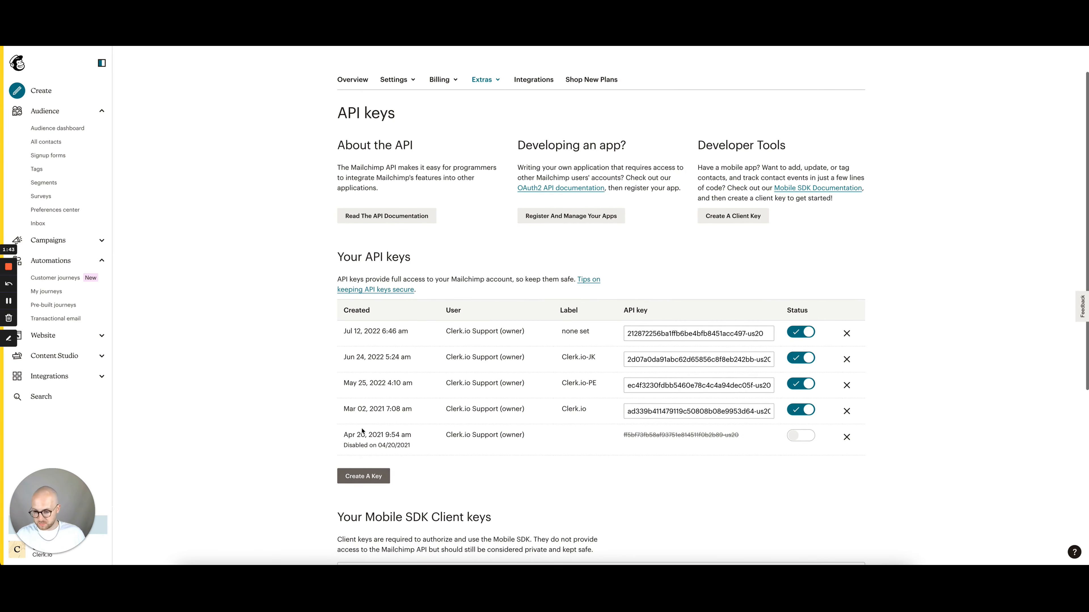
{"action": "left_click", "coordinate": [364, 476]}
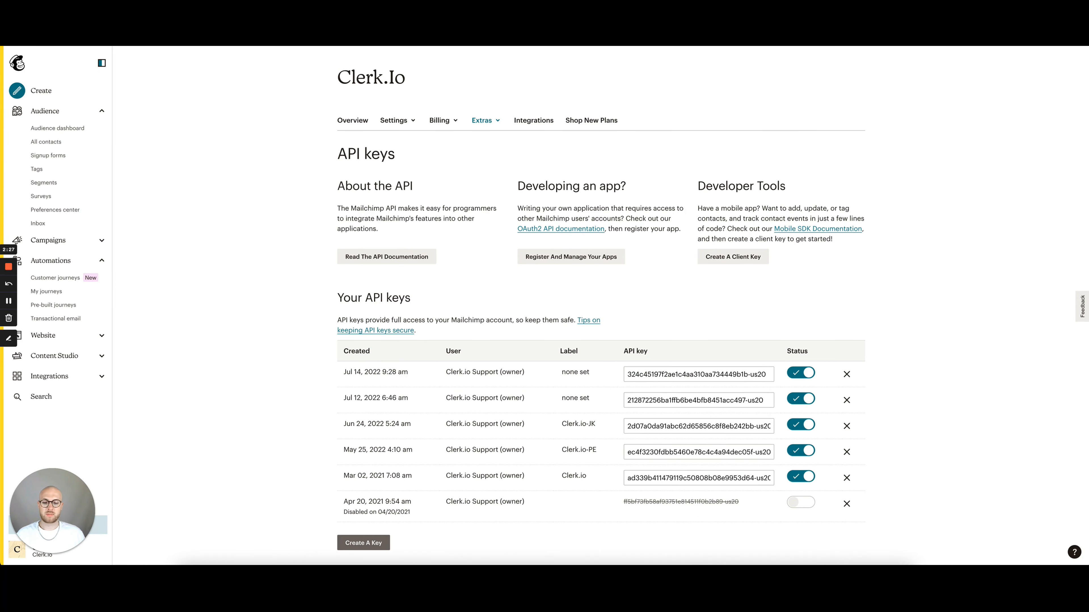
Label the newly created API key Clerkmailsetup.
{"action": "left_click", "coordinate": [572, 373]}
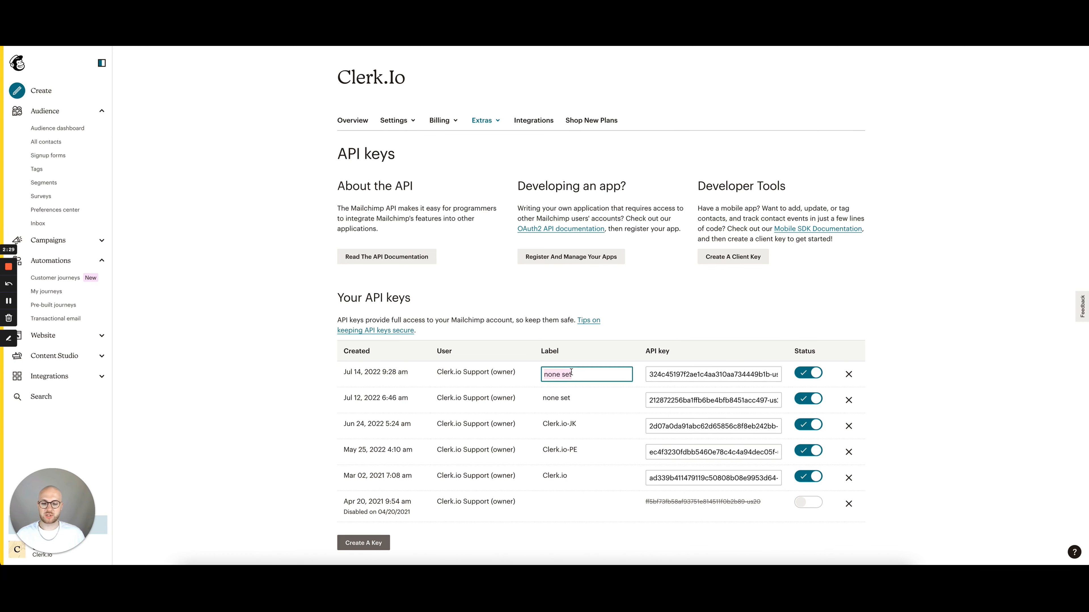
{"action": "key", "text": "BackSpace"}
{"action": "type", "text": "Cl"}
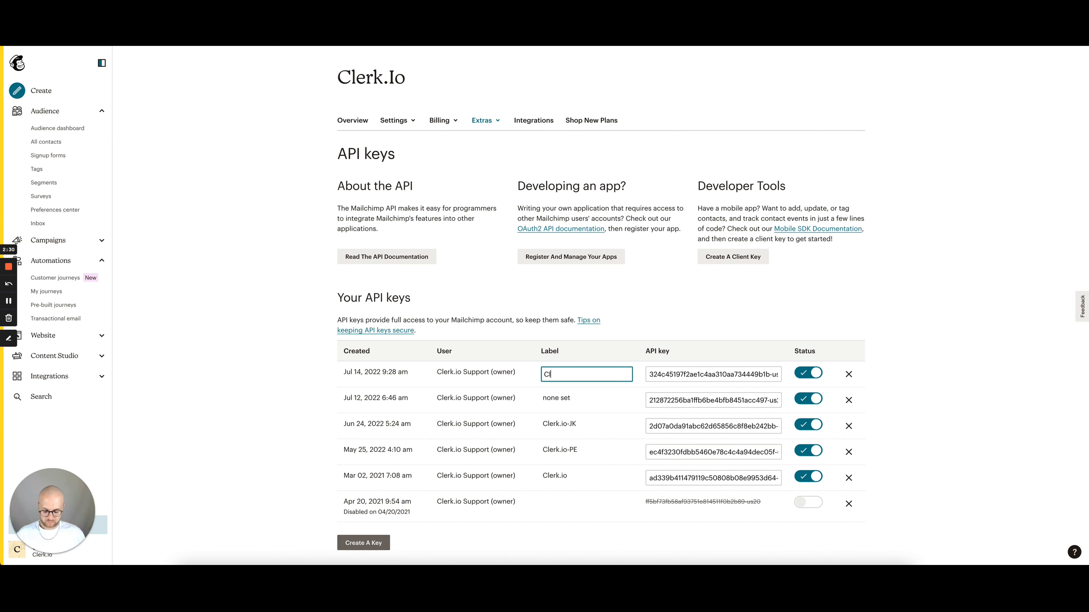
{"action": "type", "text": "erkmailsetup"}
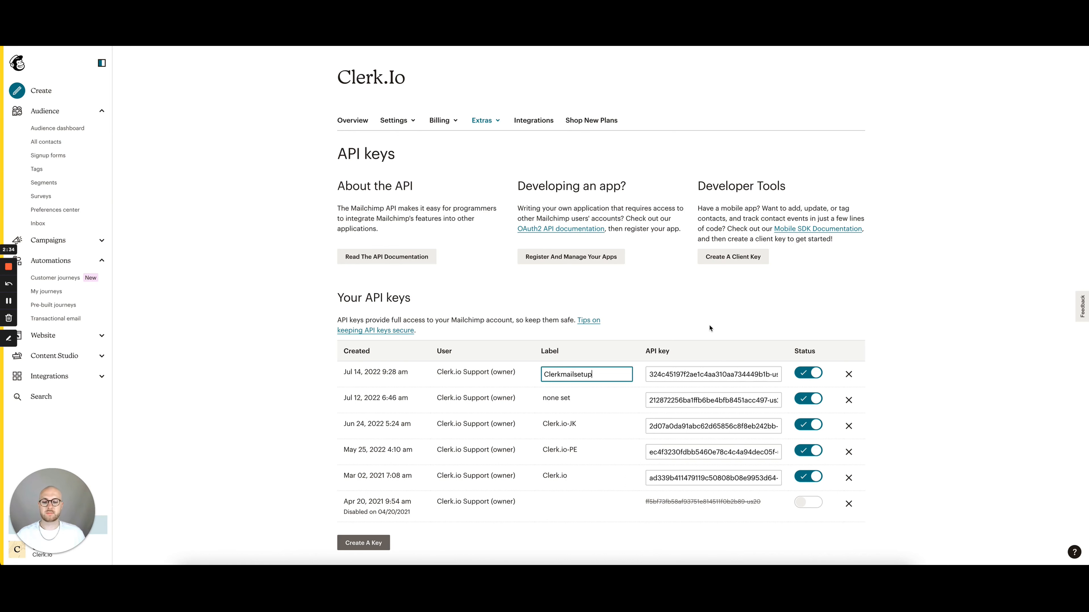
{"action": "key", "text": "Return"}
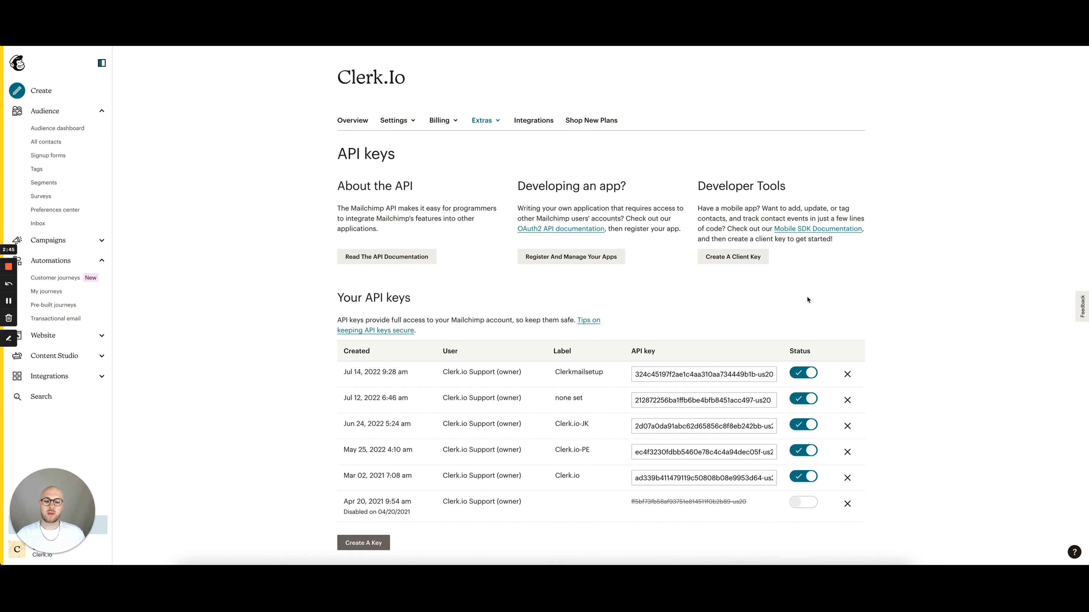
Copy the Clerkmailsetup API key and paste it into the API key field of the Mailchimp exporter in Clerk.io.
{"action": "left_click", "coordinate": [703, 369]}
{"action": "key", "text": "ctrl+c"}
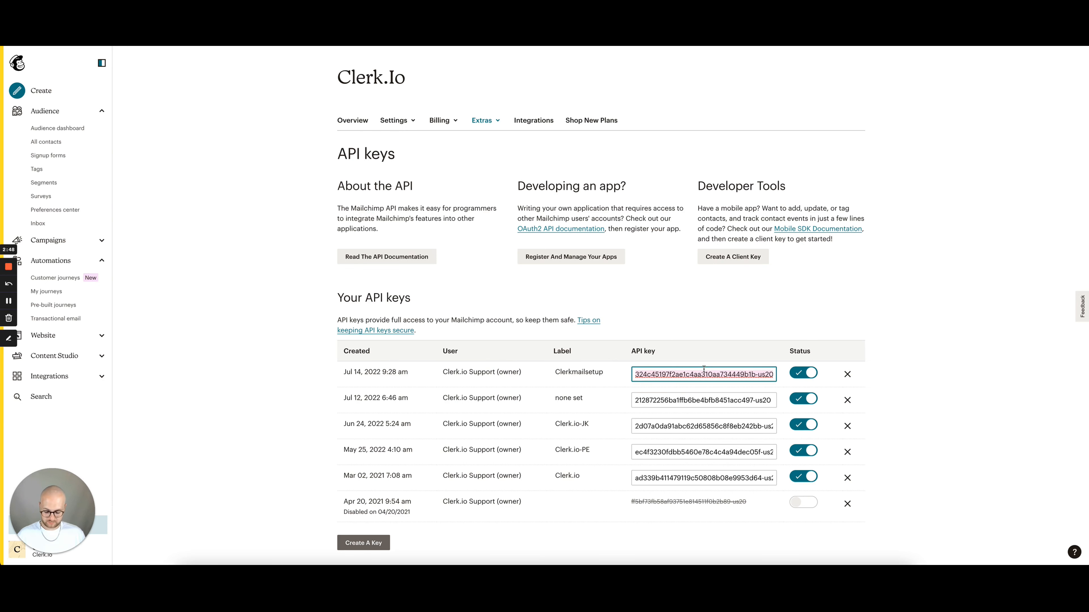
{"action": "key", "text": "ctrl+Tab"}
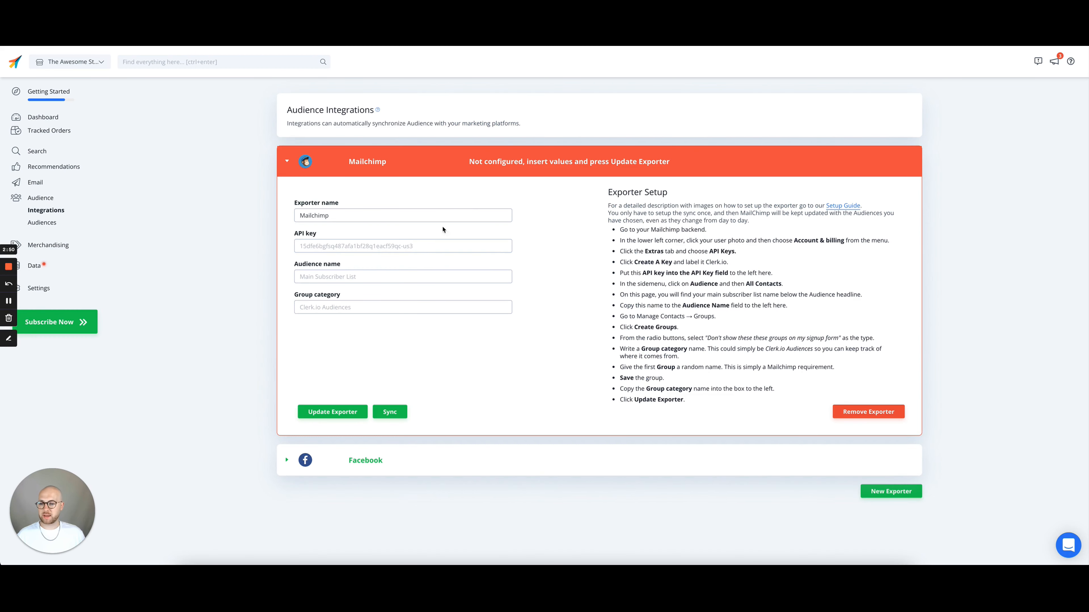
{"action": "left_click", "coordinate": [373, 247]}
{"action": "key", "text": "ctrl+v"}
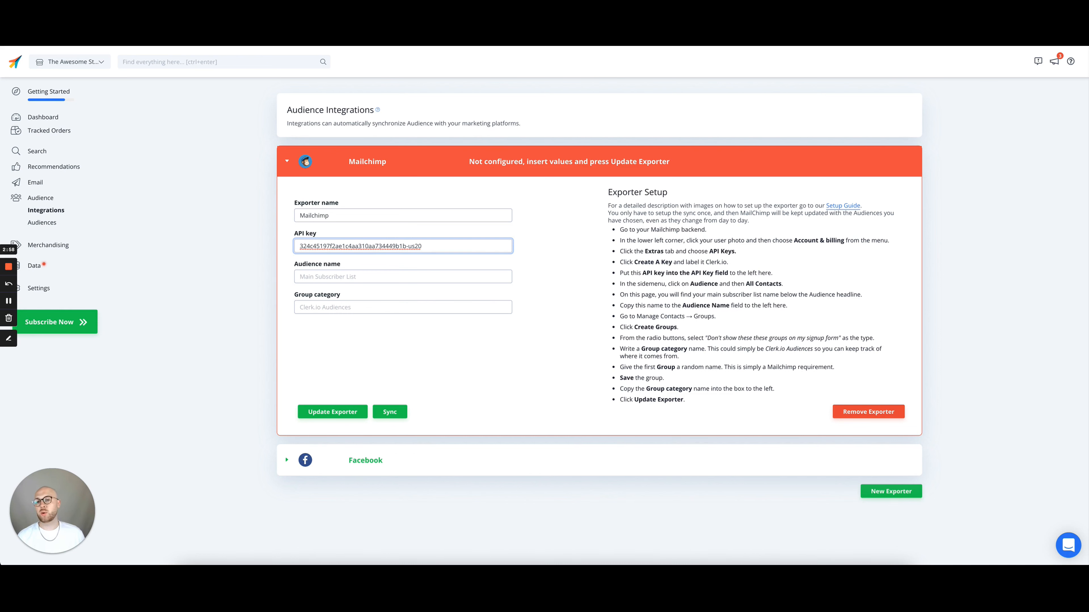
Copy the audience name Clerkio from Mailchimp's all contacts page into the Audience name field of the Clerk.io exporter.
{"action": "key", "text": "ctrl+Tab"}
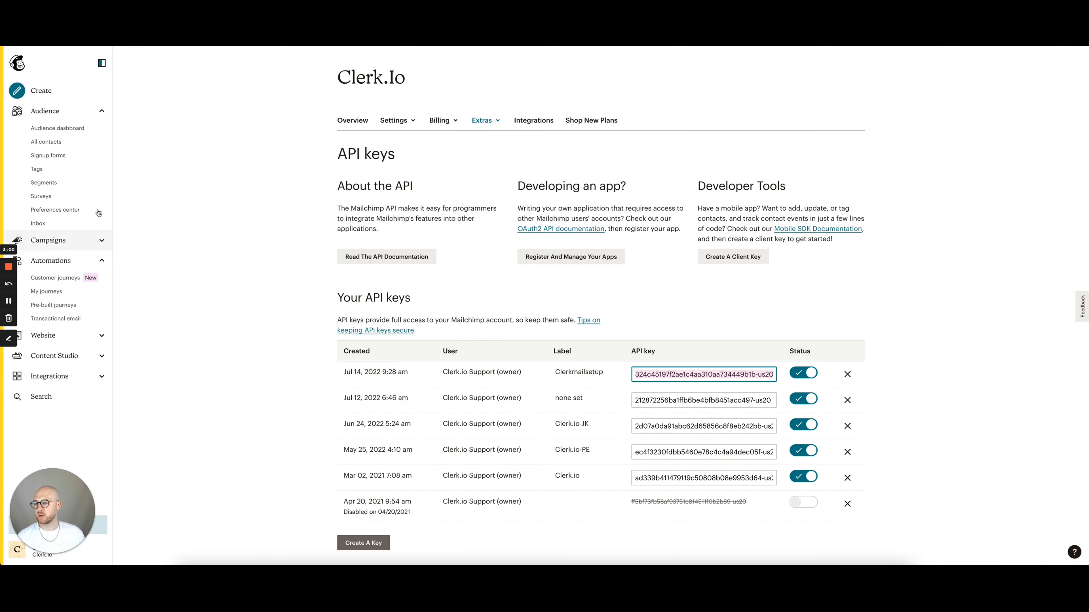
{"action": "left_click", "coordinate": [57, 147]}
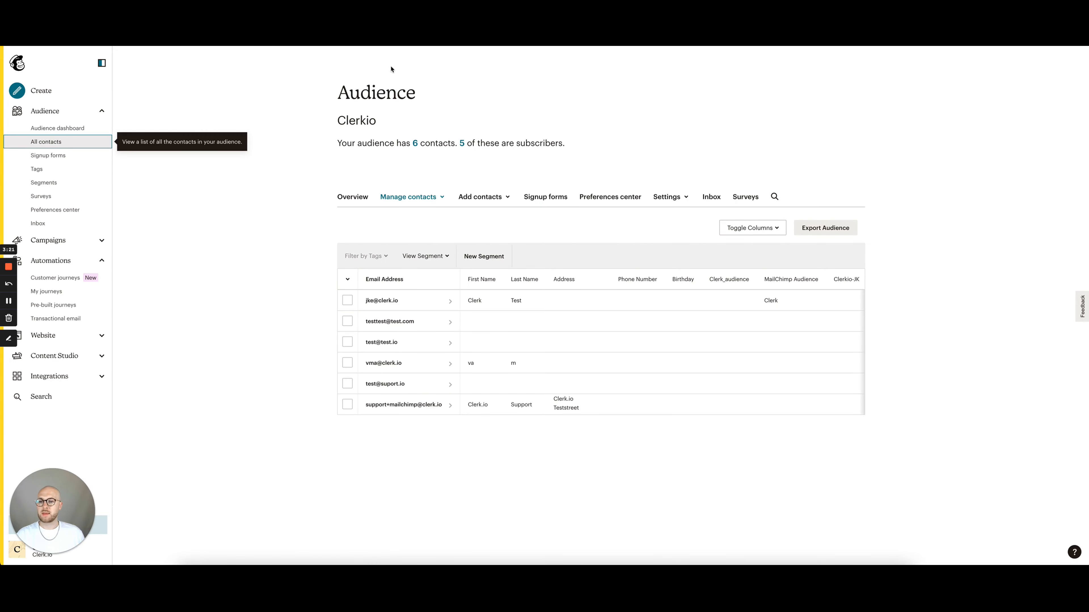
{"action": "double_click", "coordinate": [359, 123]}
{"action": "key", "text": "ctrl+c"}
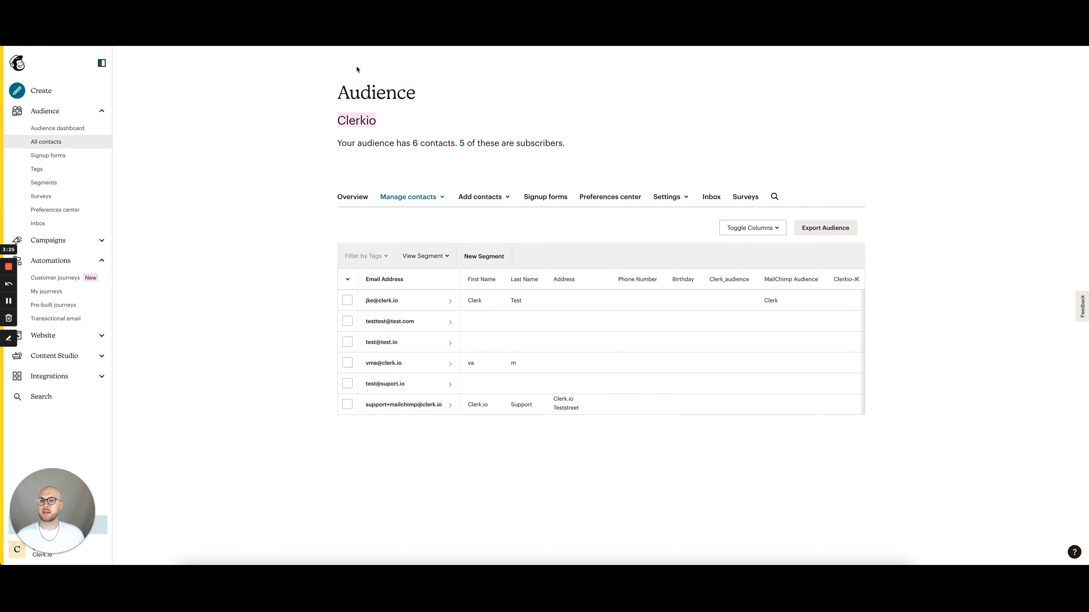
{"action": "key", "text": "ctrl+Tab"}
{"action": "left_click", "coordinate": [365, 276]}
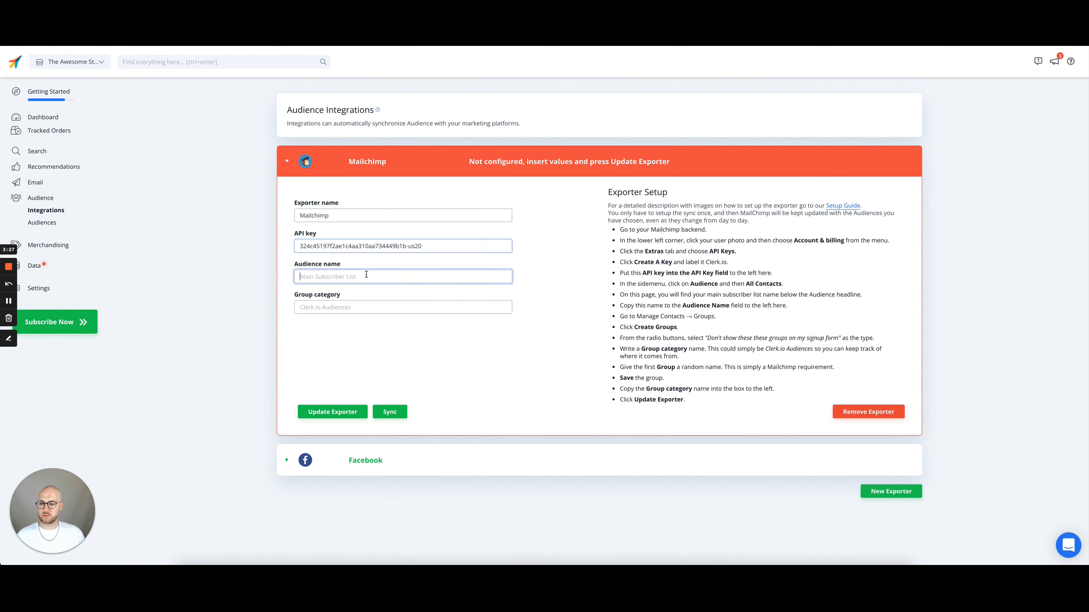
{"action": "key", "text": "ctrl+v"}
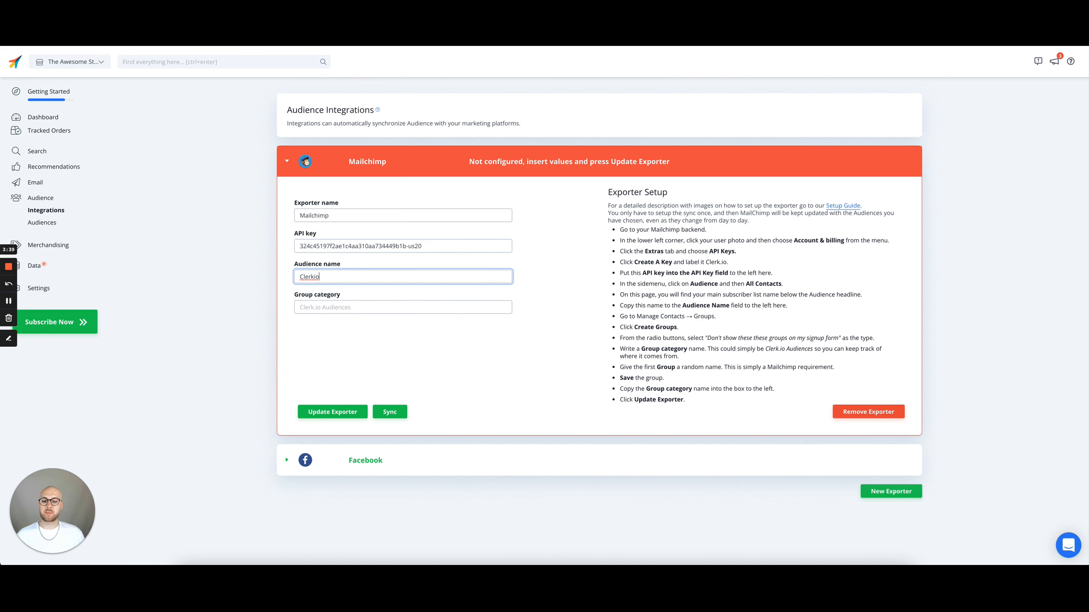
Return to Mailchimp, start creating groups for the Clerkio audience, and choose not to show these groups on the signup form.
{"action": "key", "text": "ctrl+shift+Tab"}
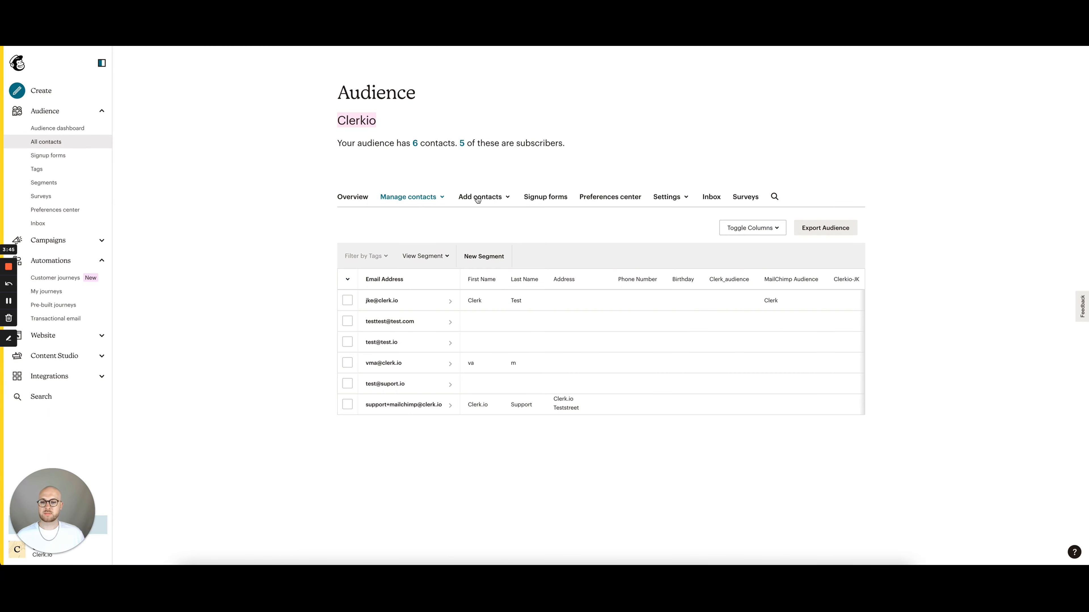
{"action": "left_click", "coordinate": [439, 198]}
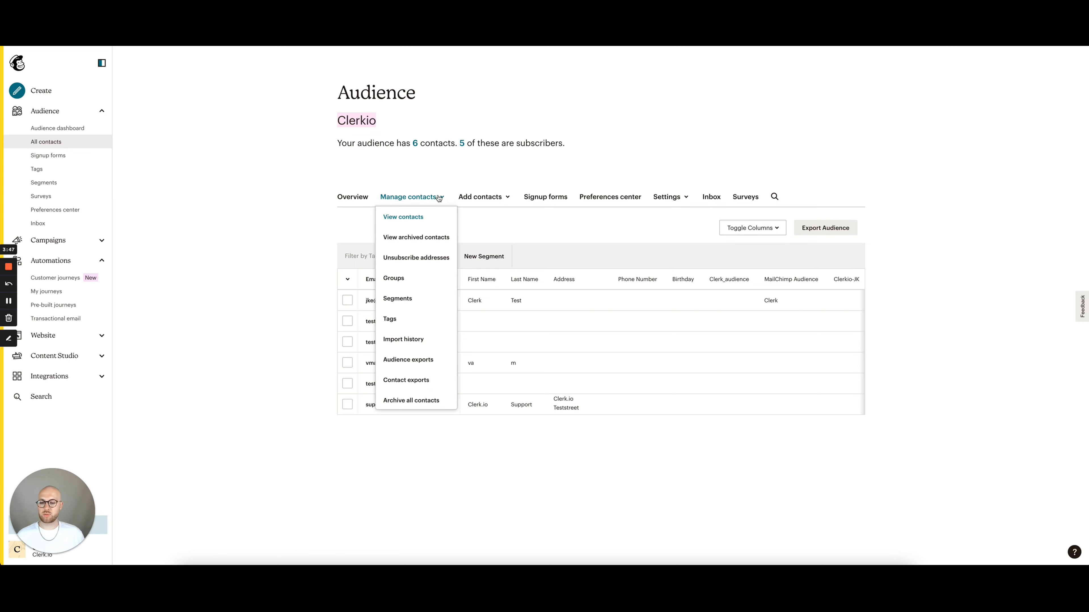
{"action": "left_click", "coordinate": [400, 280]}
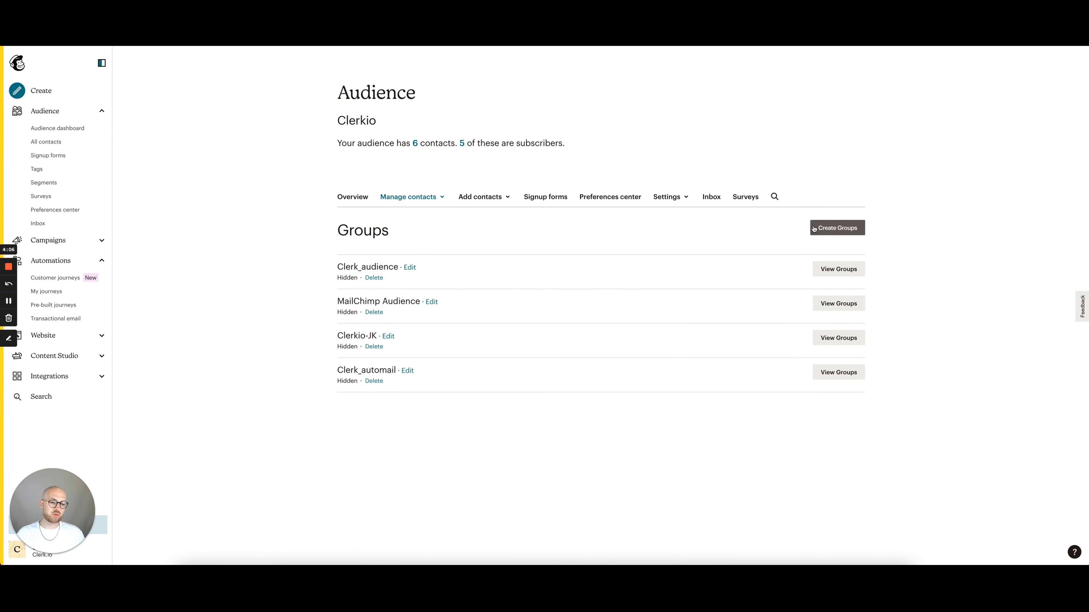
{"action": "left_click", "coordinate": [837, 227]}
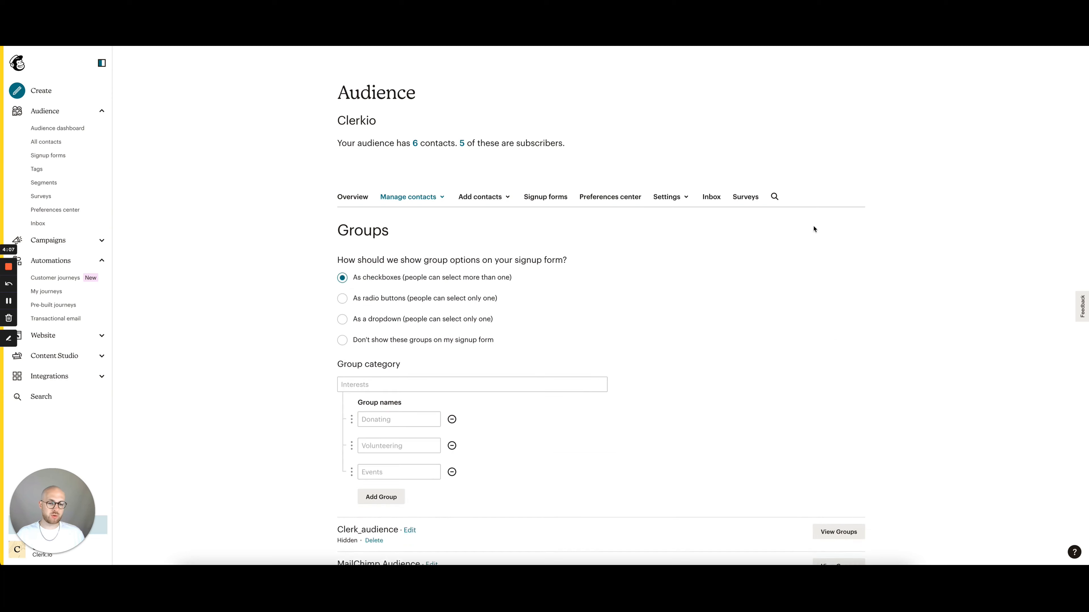
{"action": "left_click", "coordinate": [342, 340]}
{"action": "scroll", "coordinate": [507, 338], "scroll_direction": "down", "scroll_amount": 3}
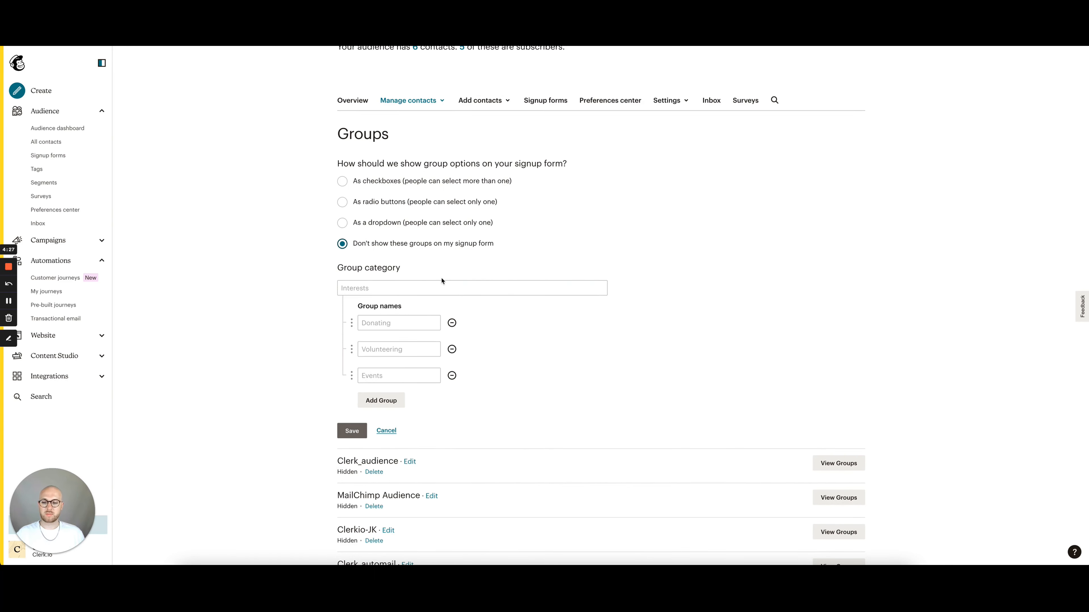
Create the hidden group category Clerkmailsetup with a first group named Anything, save it, and finish without importing contacts.
{"action": "left_click", "coordinate": [442, 284]}
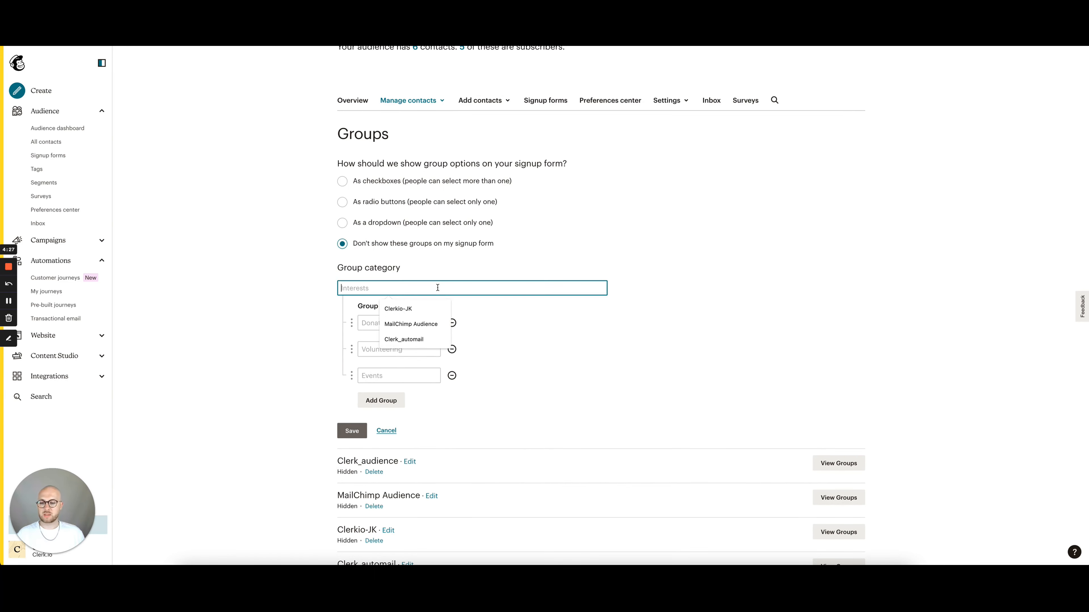
{"action": "type", "text": "Clerkmailsetup"}
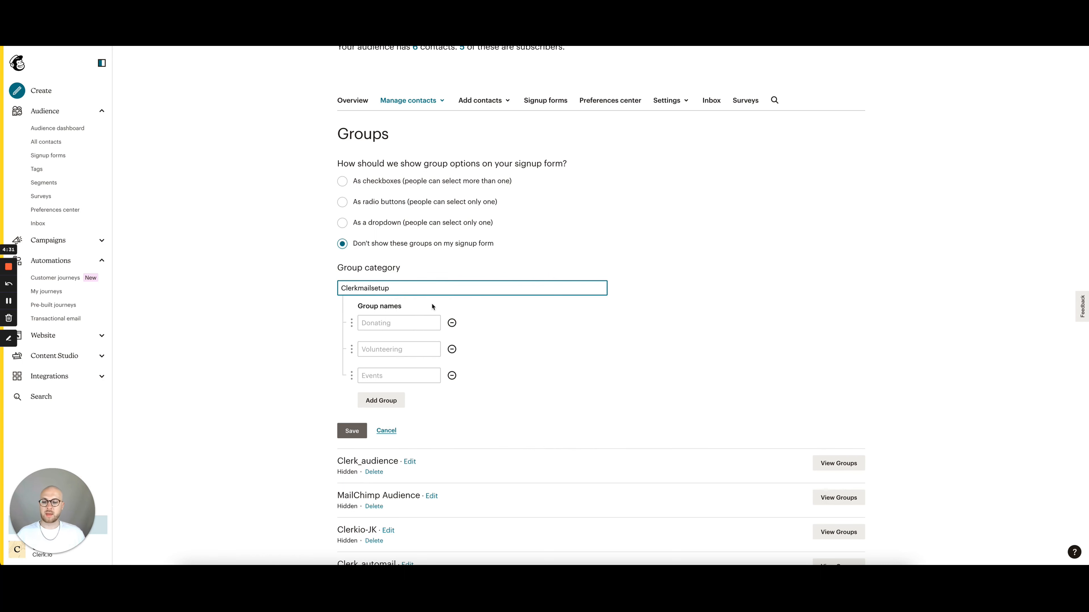
{"action": "left_click", "coordinate": [409, 322]}
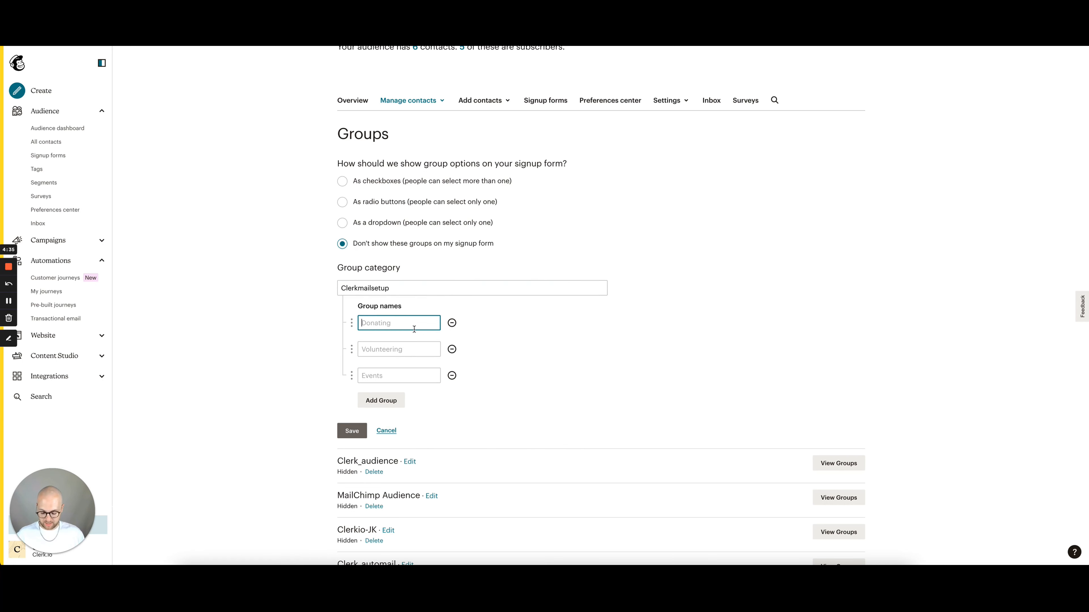
{"action": "type", "text": "Anything"}
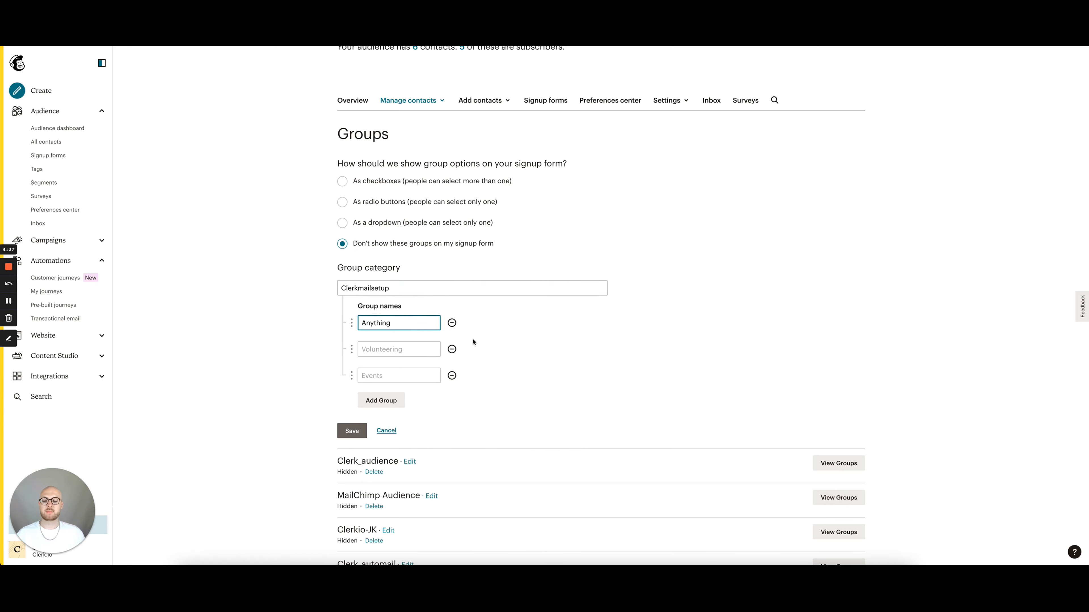
{"action": "left_click", "coordinate": [352, 431]}
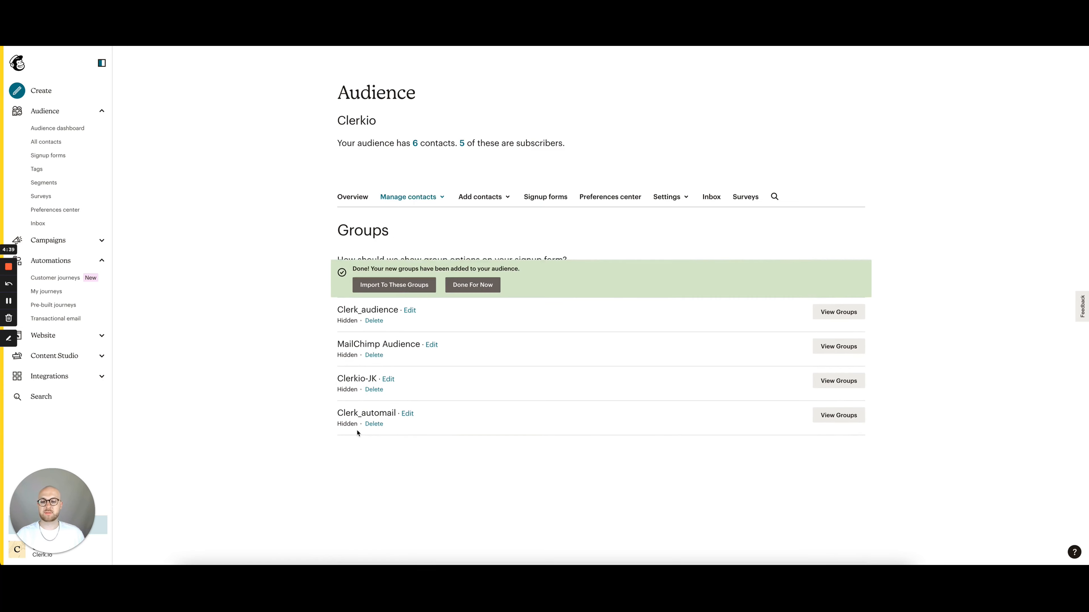
{"action": "left_click", "coordinate": [479, 281]}
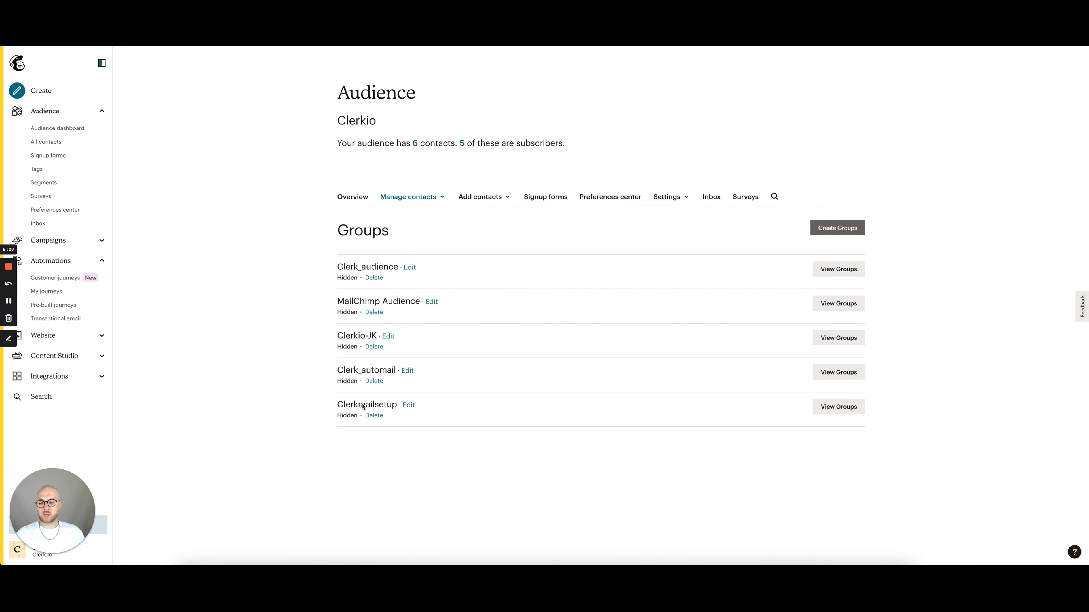
Copy the group category name Clerkmailsetup into the Group category field of Clerk.io's Mailchimp exporter and update the exporter.
{"action": "double_click", "coordinate": [363, 406]}
{"action": "key", "text": "ctrl+c"}
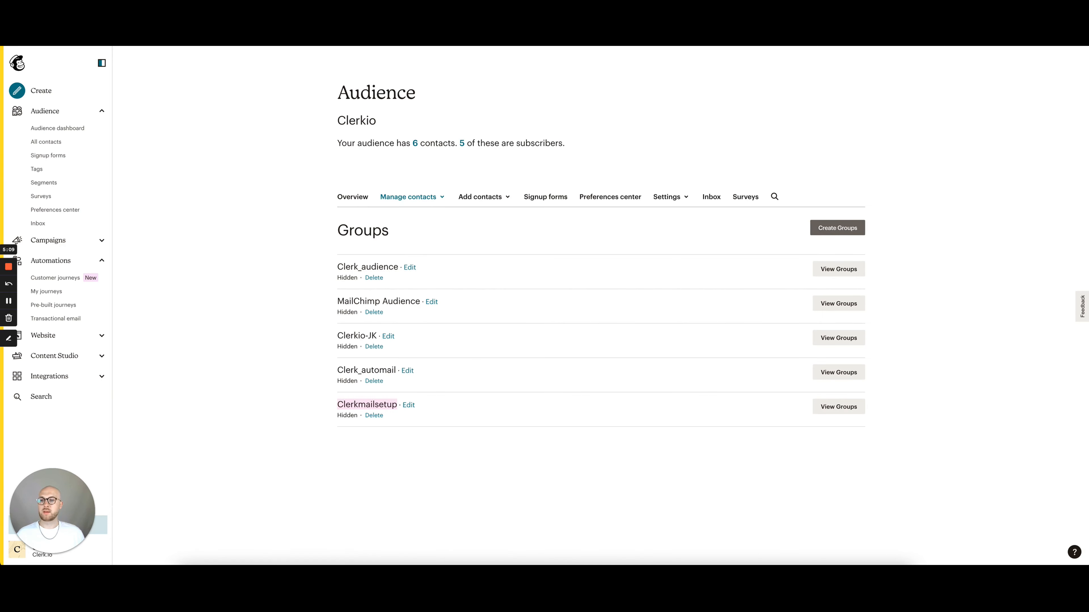
{"action": "left_click", "coordinate": [303, 46]}
{"action": "left_click", "coordinate": [319, 307]}
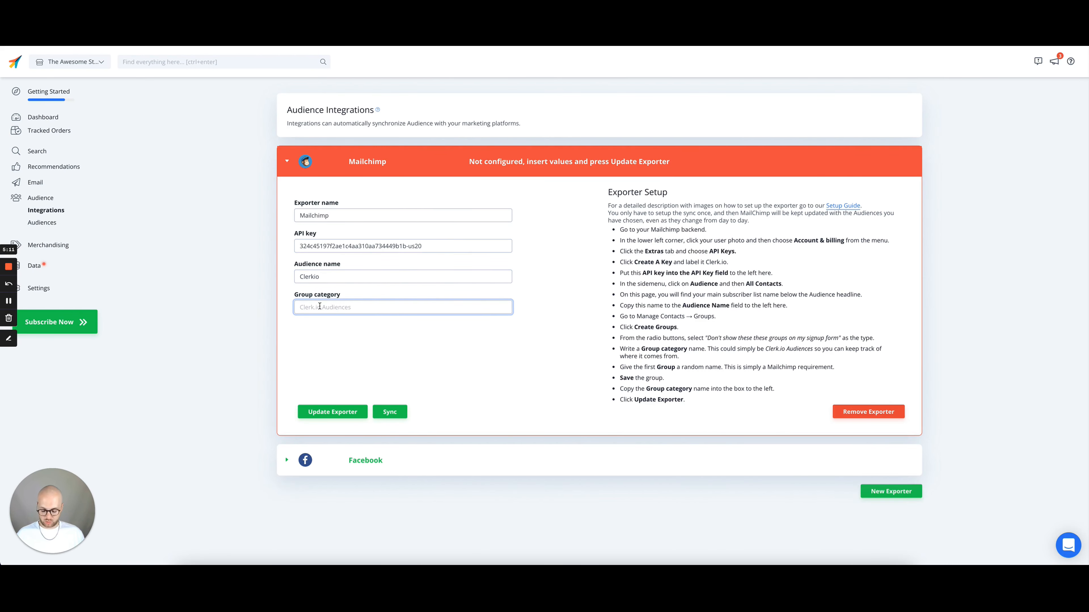
{"action": "key", "text": "ctrl+v"}
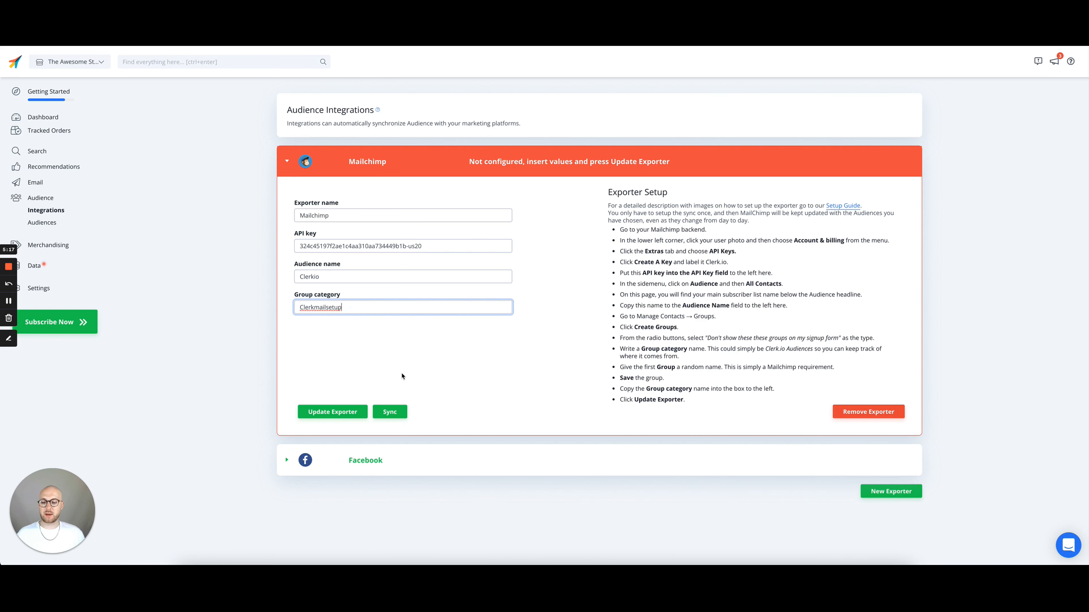
{"action": "left_click", "coordinate": [332, 411]}
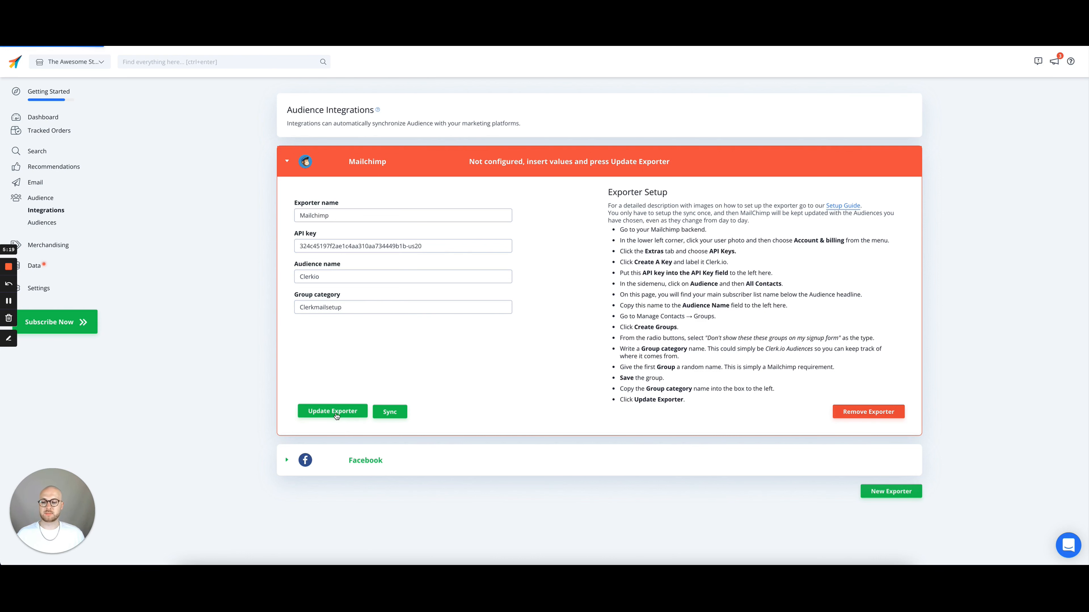
{"action": "left_click", "coordinate": [341, 173]}
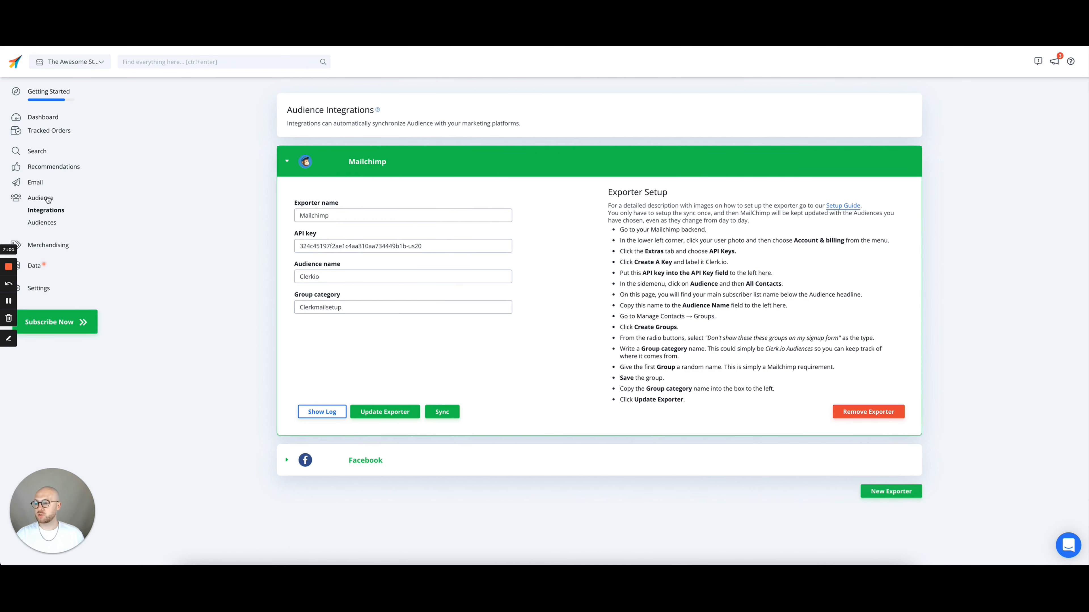
In the email configuration, set Mailchimp as the exporter to sync subscribers from and update the sync setting.
{"action": "left_click", "coordinate": [40, 184]}
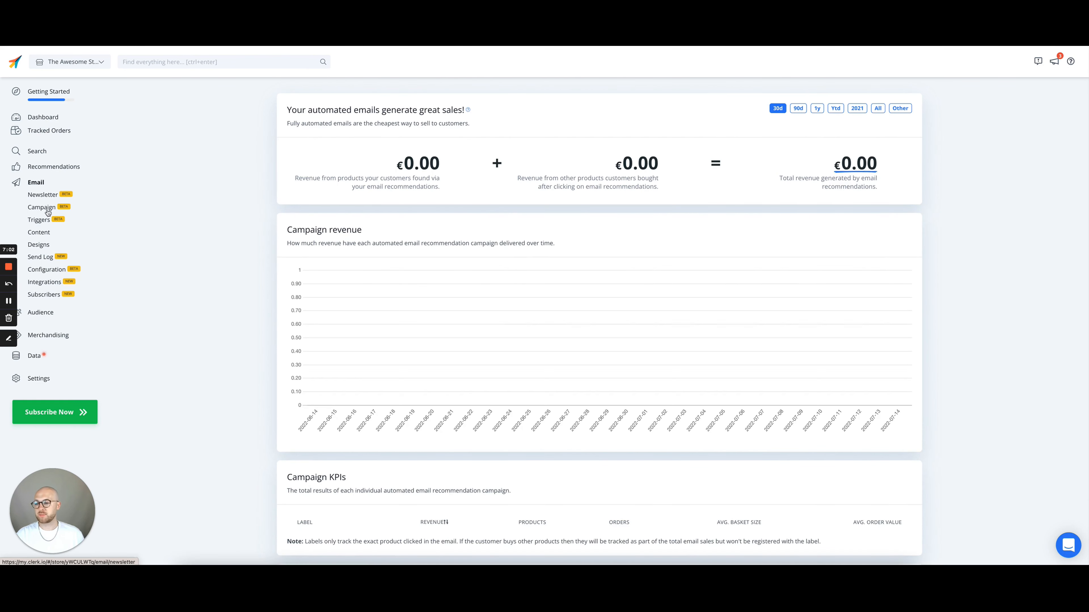
{"action": "left_click", "coordinate": [52, 272]}
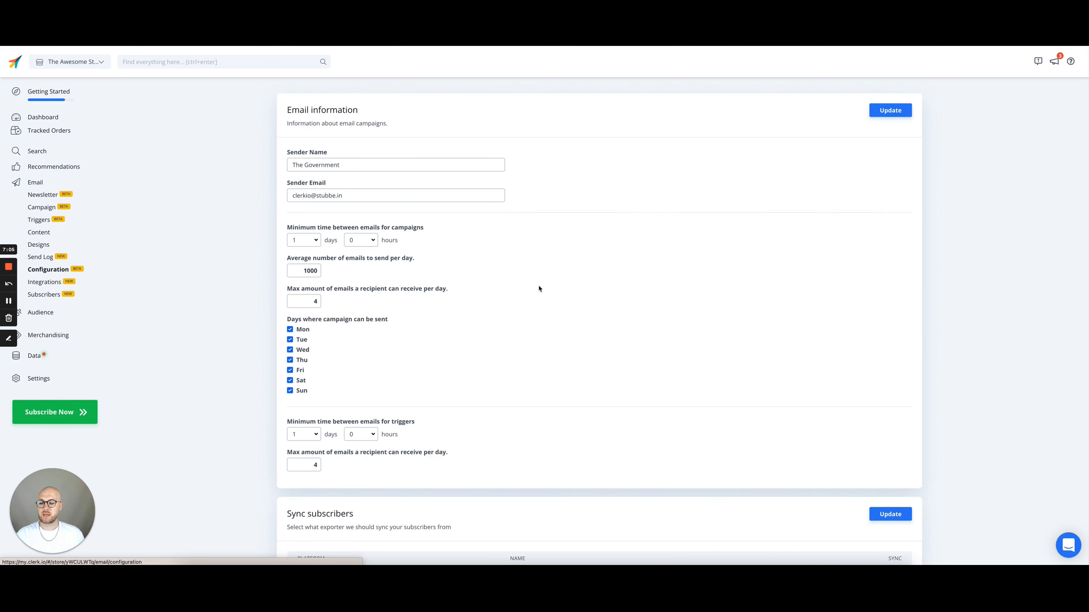
{"action": "scroll", "coordinate": [600, 302], "scroll_direction": "down", "scroll_amount": 4}
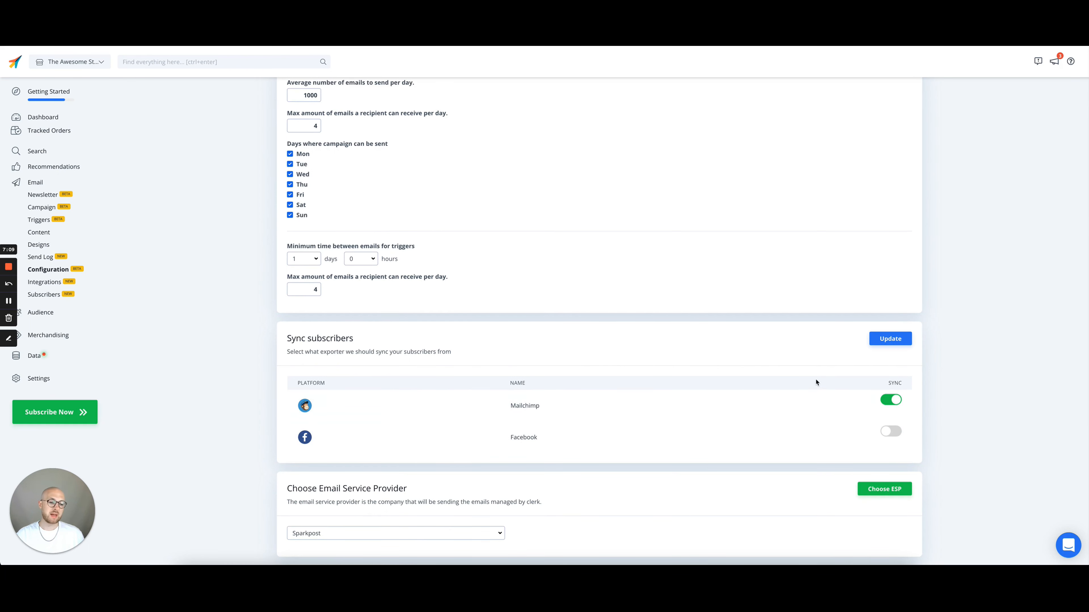
{"action": "left_click", "coordinate": [895, 401]}
{"action": "left_click", "coordinate": [895, 402]}
{"action": "left_click", "coordinate": [889, 339]}
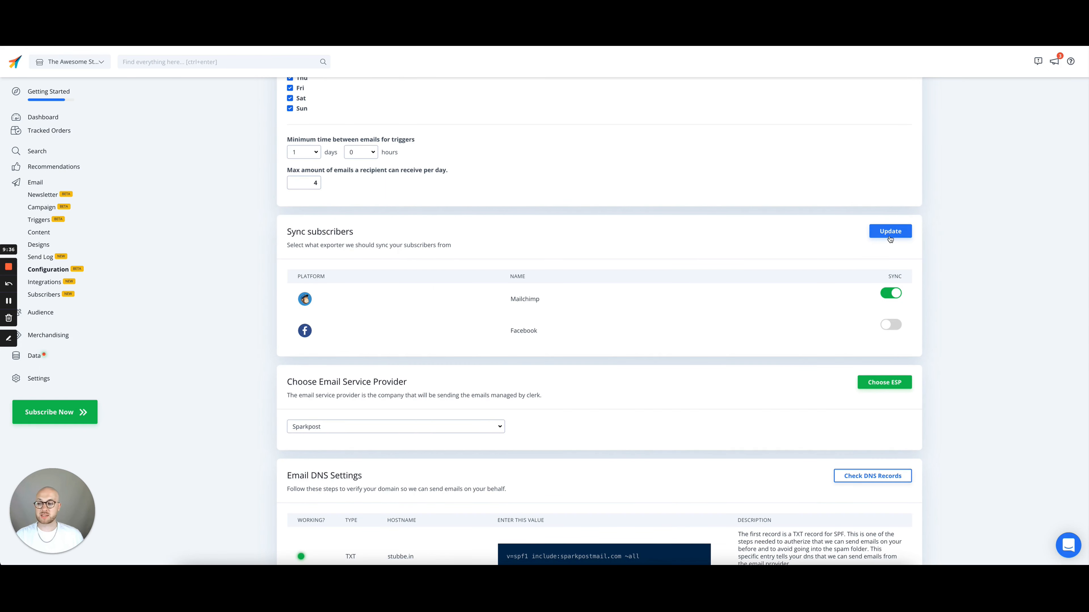
Look over the subscriber statistics, the email configuration and the help article on embedding subscriber forms on a website.
{"action": "left_click", "coordinate": [50, 294]}
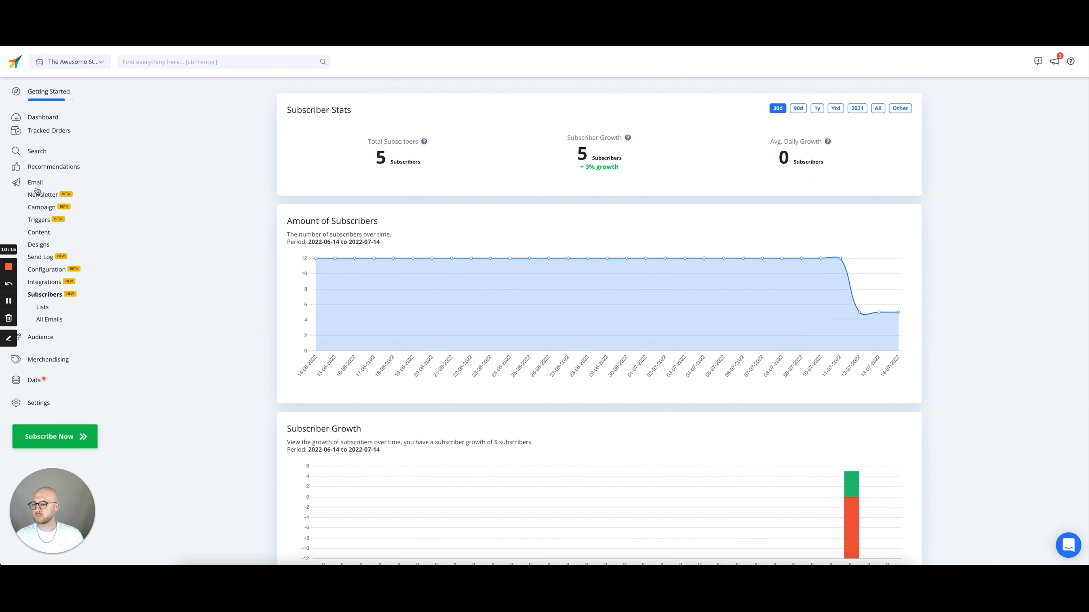
{"action": "left_click", "coordinate": [71, 271]}
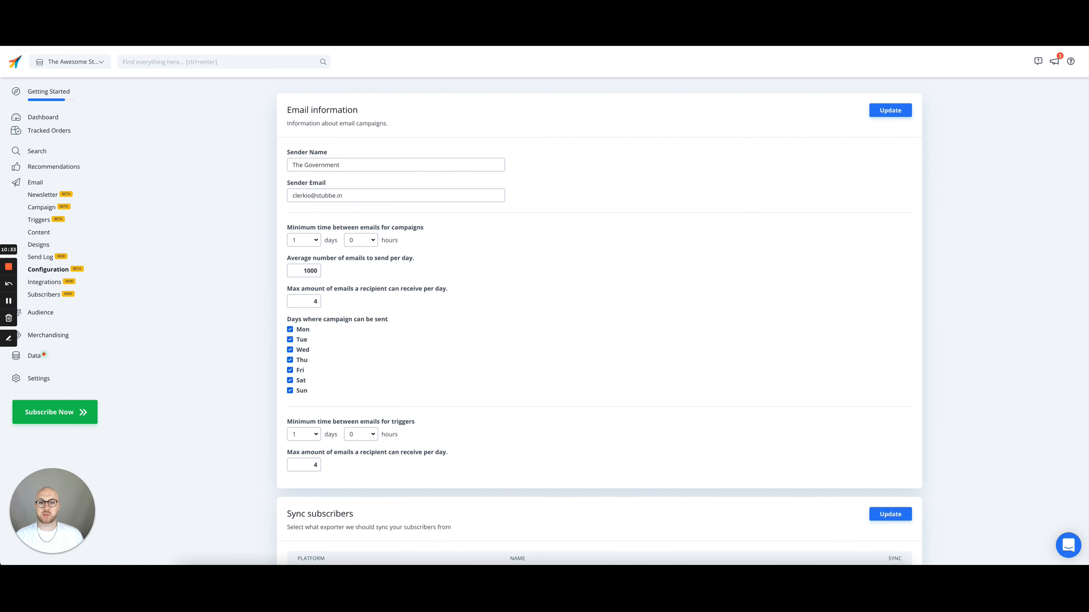
{"action": "key", "text": "ctrl+Tab"}
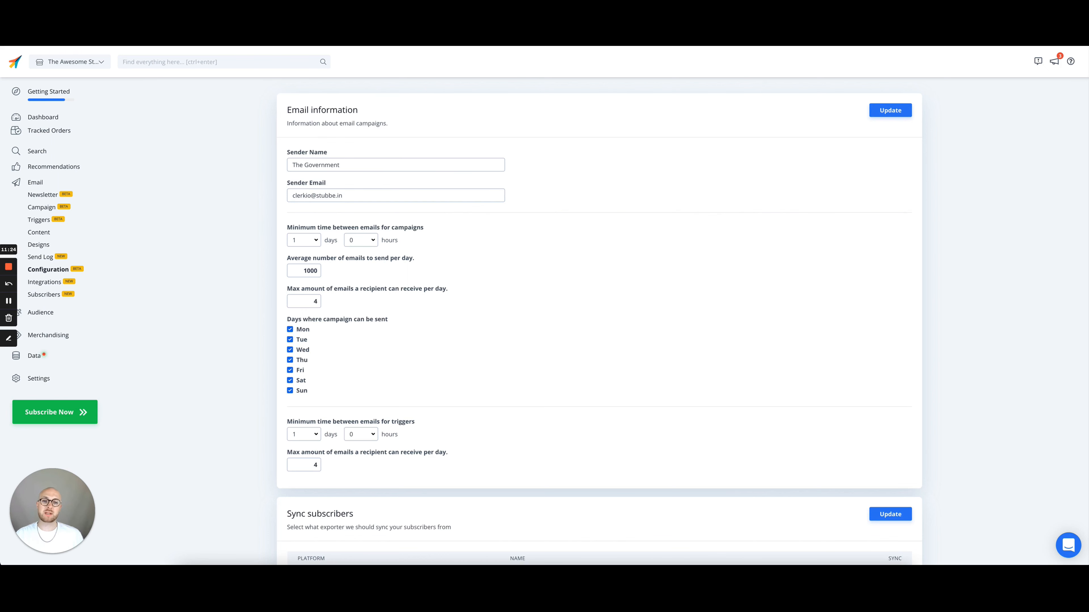
{"action": "key", "text": "ctrl+Tab"}
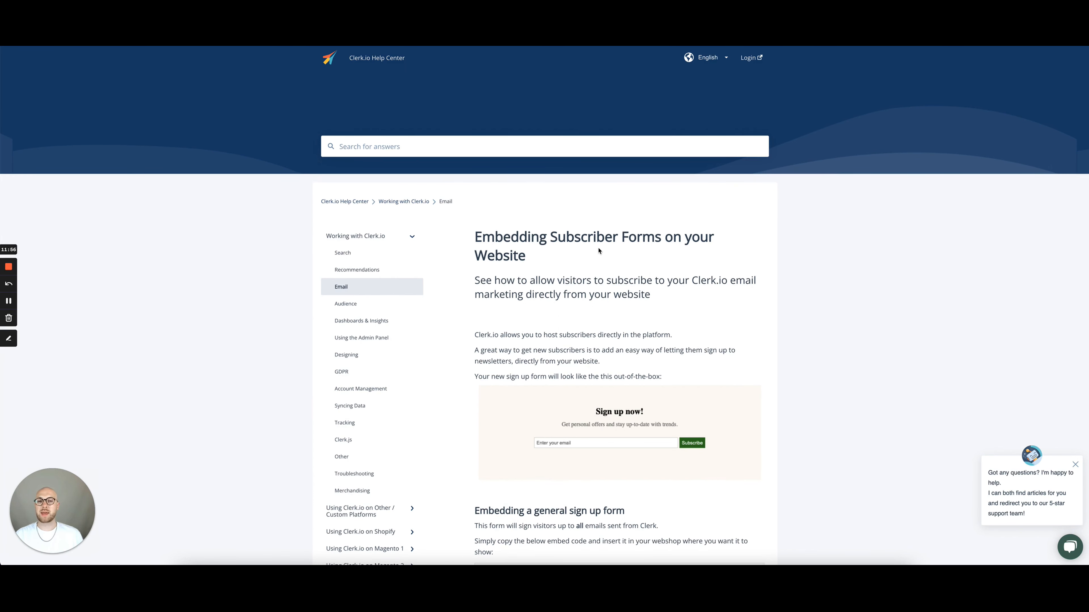
{"action": "key", "text": "ctrl+shift+Tab"}
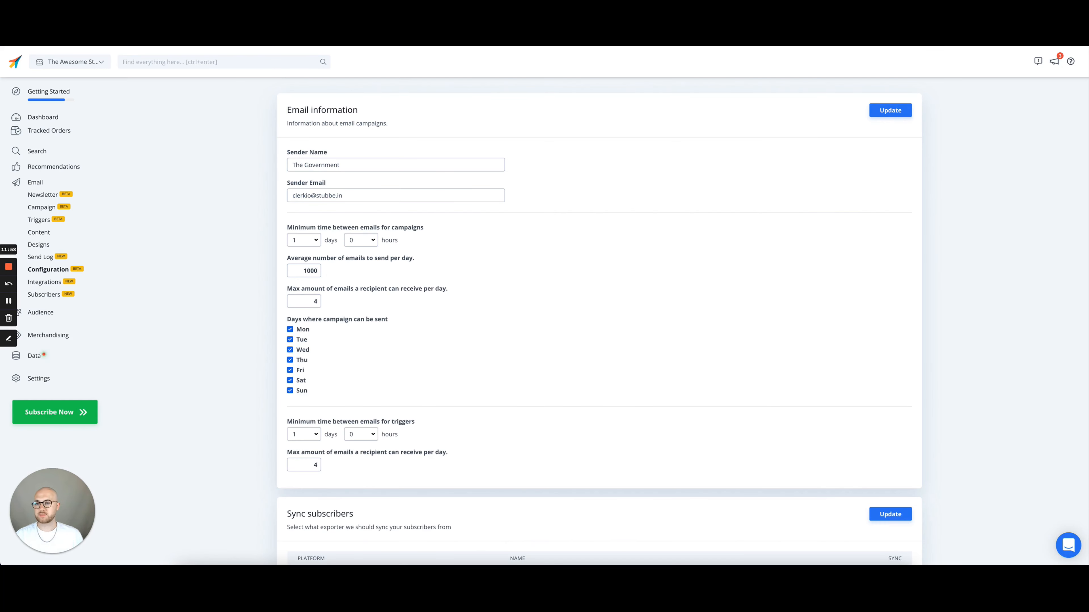
Create a new subscriber list named Automail2.
{"action": "left_click", "coordinate": [45, 295]}
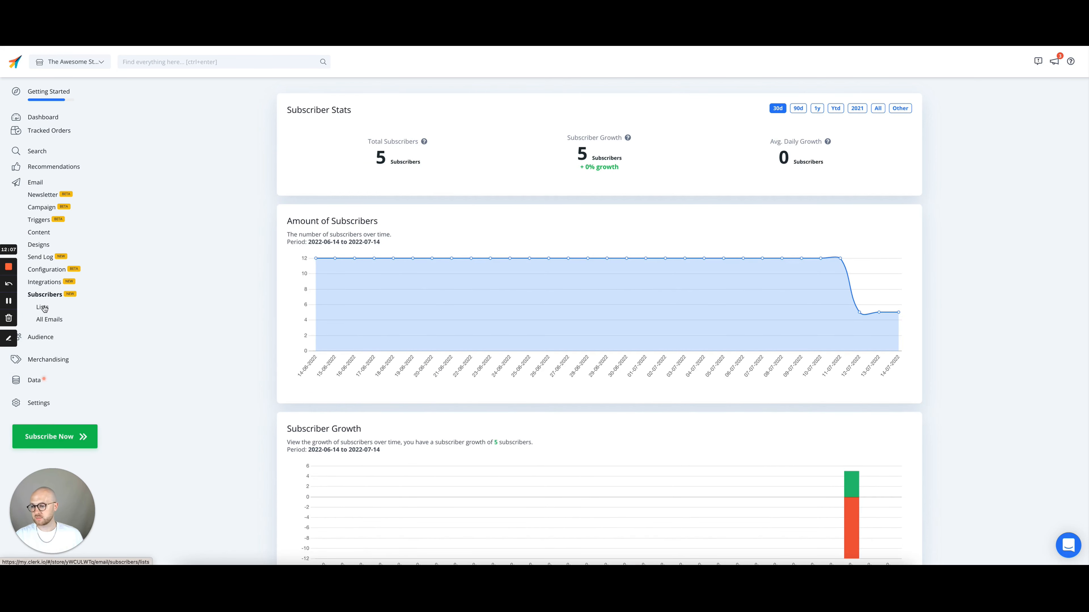
{"action": "left_click", "coordinate": [43, 307]}
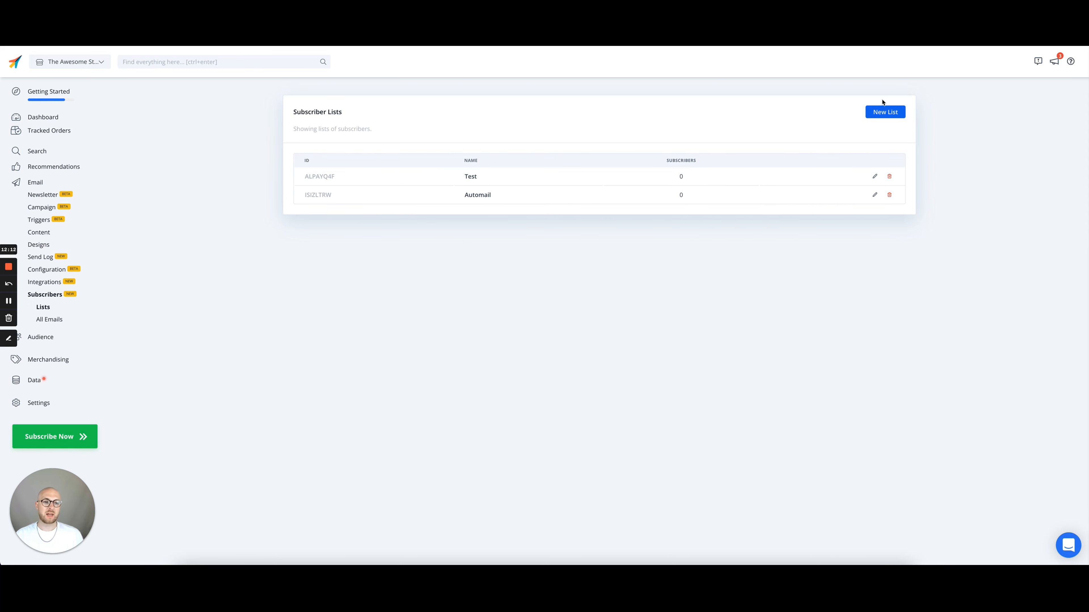
{"action": "left_click", "coordinate": [880, 111]}
{"action": "left_click", "coordinate": [488, 317]}
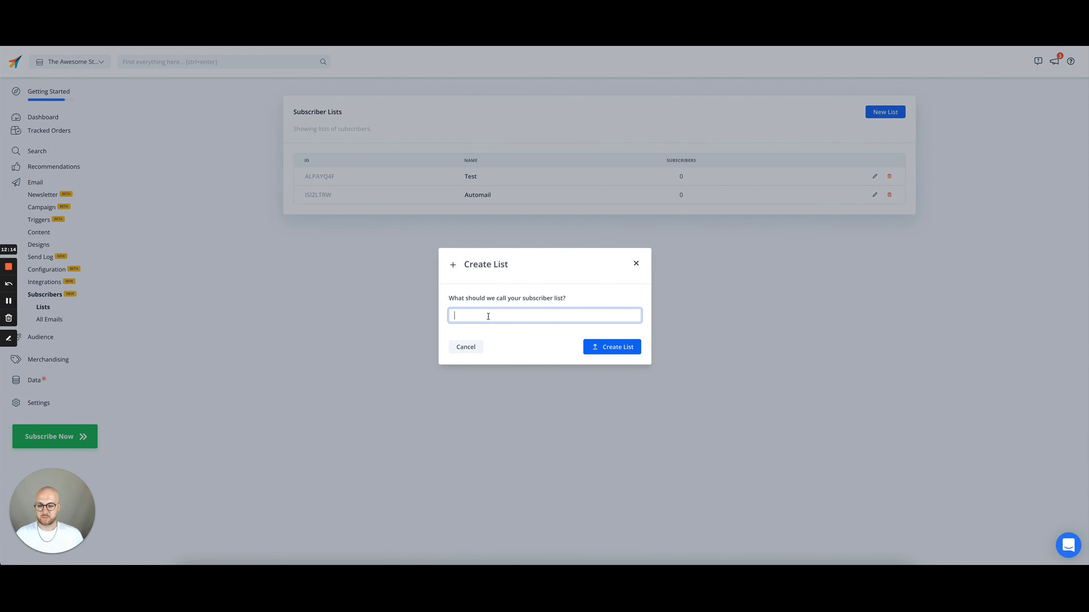
{"action": "type", "text": "Autom,ail"}
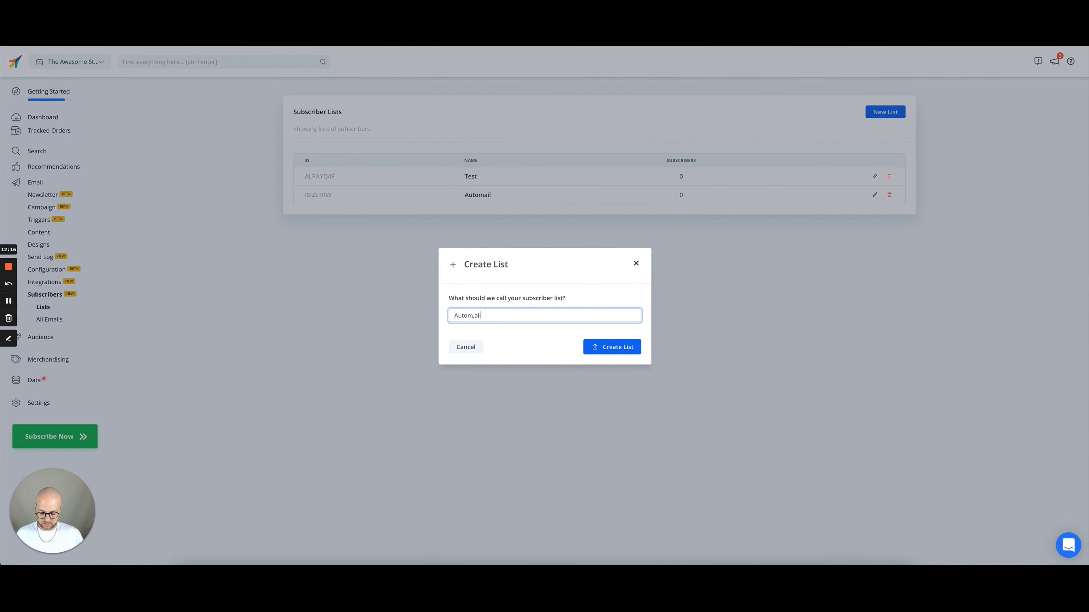
{"action": "type", "text": "2"}
{"action": "left_click", "coordinate": [475, 317]}
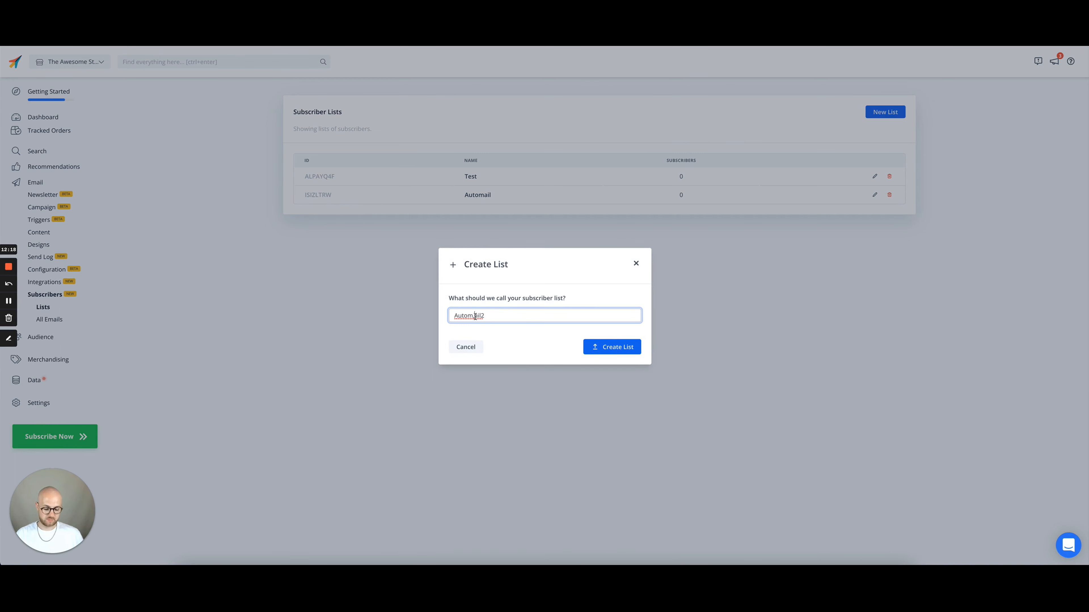
{"action": "key", "text": "BackSpace"}
{"action": "left_click", "coordinate": [585, 349]}
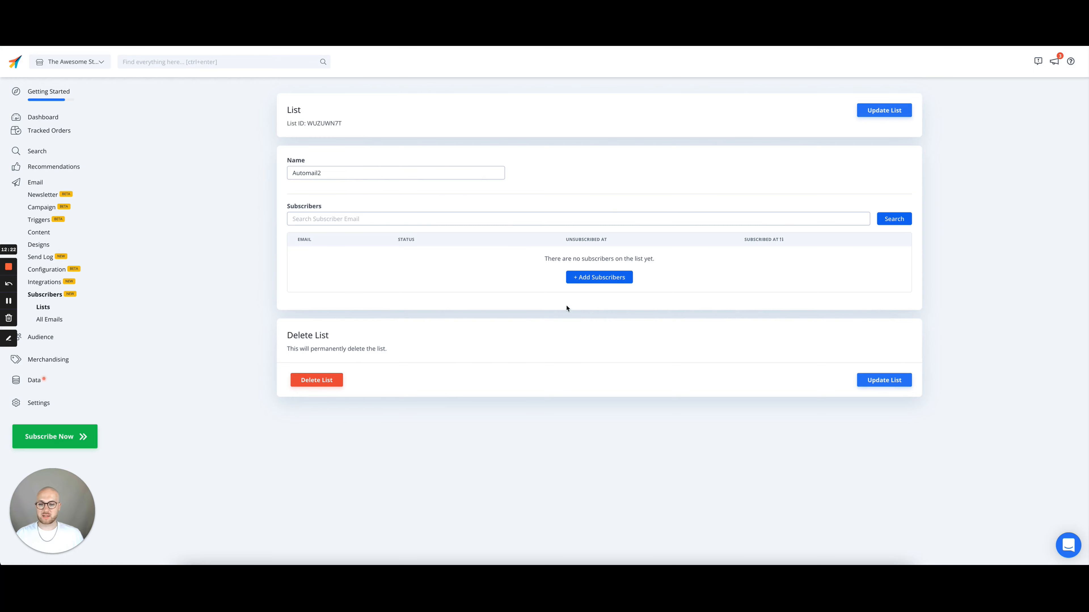
Add the second, third and fourth available subscribers to the Automail2 list, and remove the first of these three from it.
{"action": "left_click", "coordinate": [588, 278]}
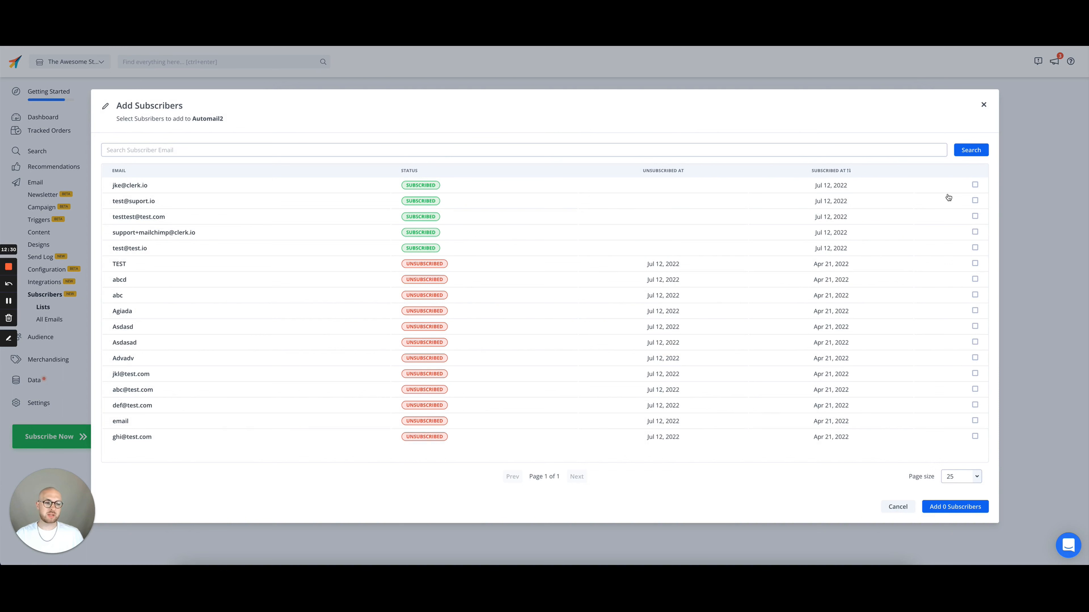
{"action": "left_click", "coordinate": [975, 216]}
{"action": "left_click", "coordinate": [974, 201]}
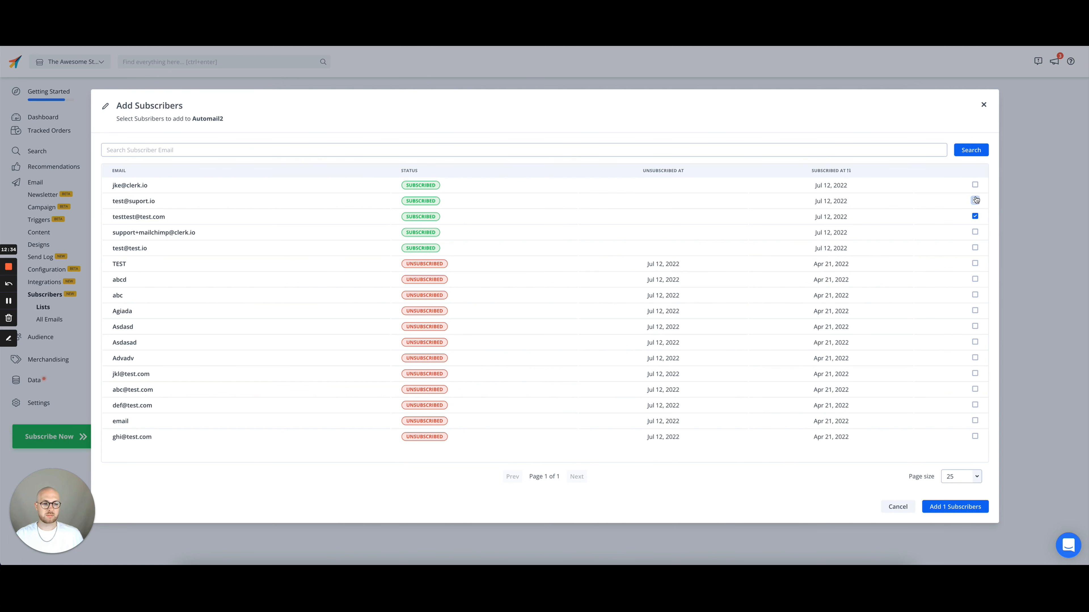
{"action": "left_click", "coordinate": [974, 232]}
{"action": "left_click", "coordinate": [954, 508]}
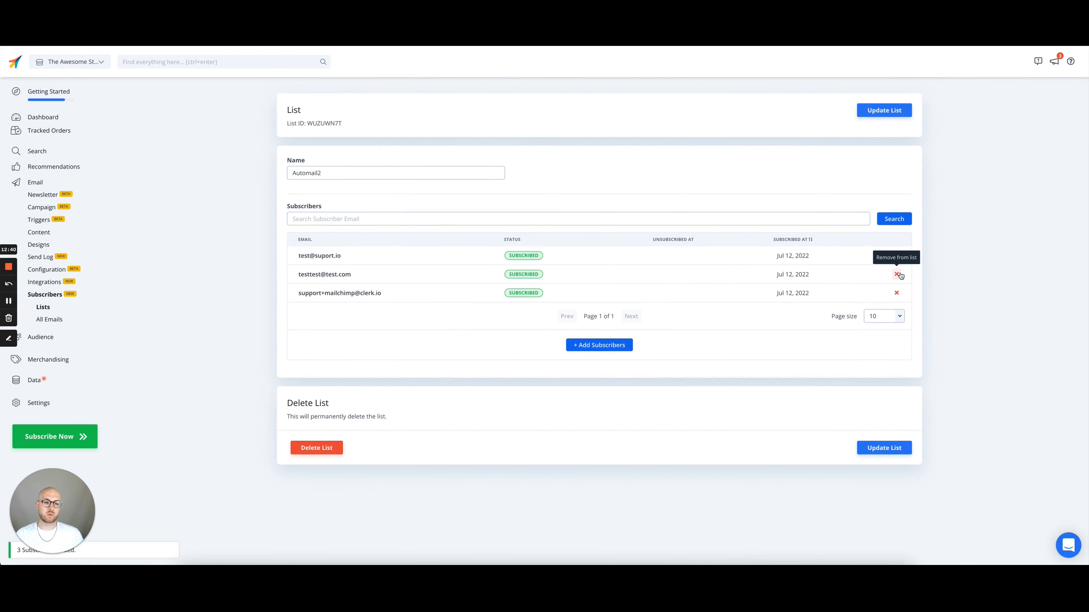
{"action": "left_click", "coordinate": [896, 255]}
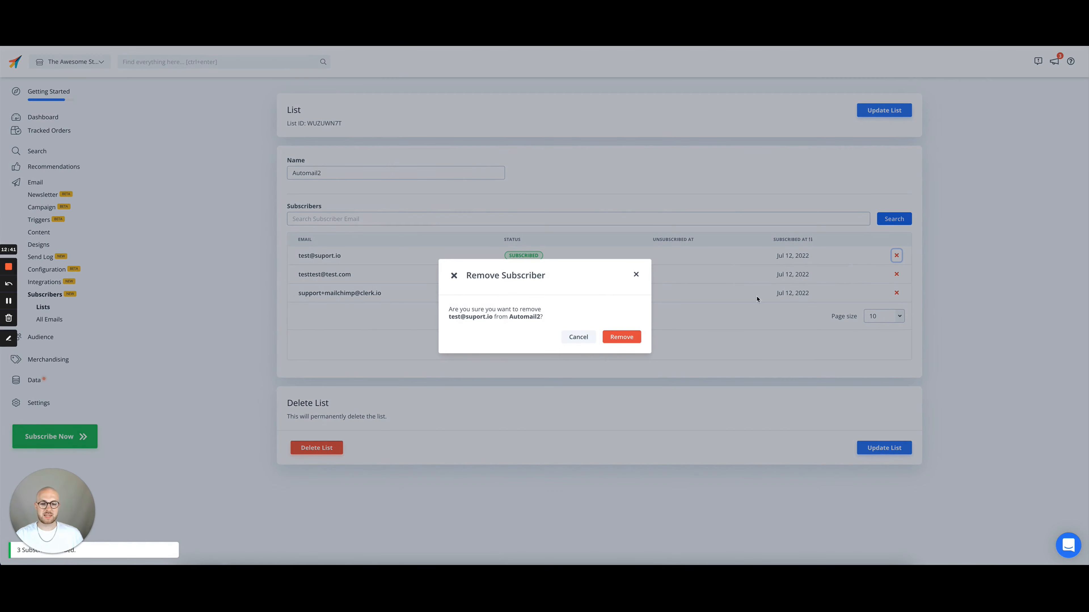
{"action": "left_click", "coordinate": [613, 338]}
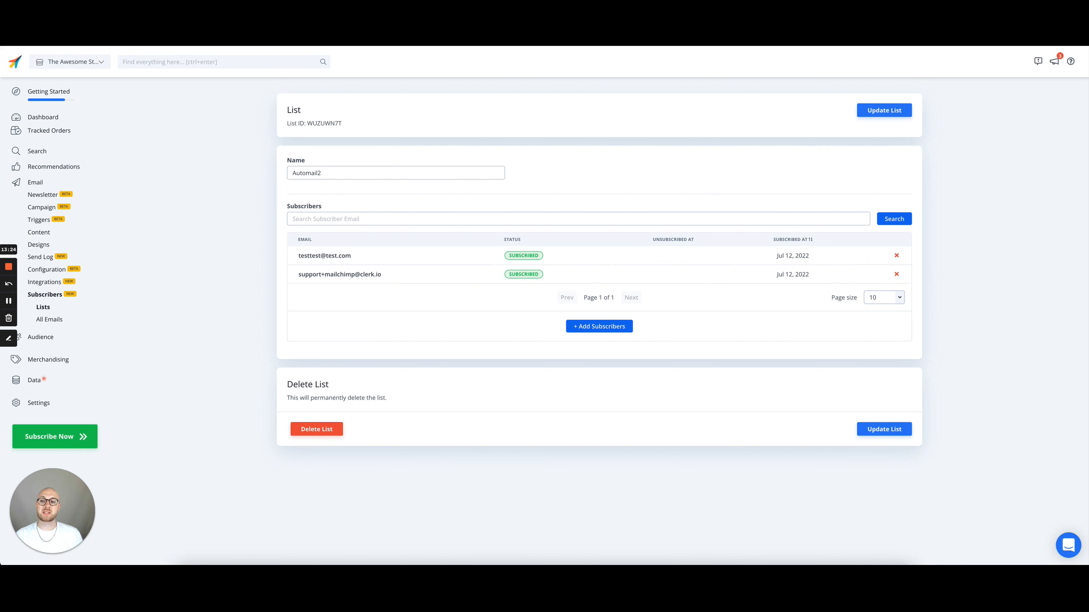
Look over the email configuration's sending limits, subscriber sync, email service provider options and DNS settings, plus the Shopping Cart developer documentation.
{"action": "key", "text": "ctrl+Tab"}
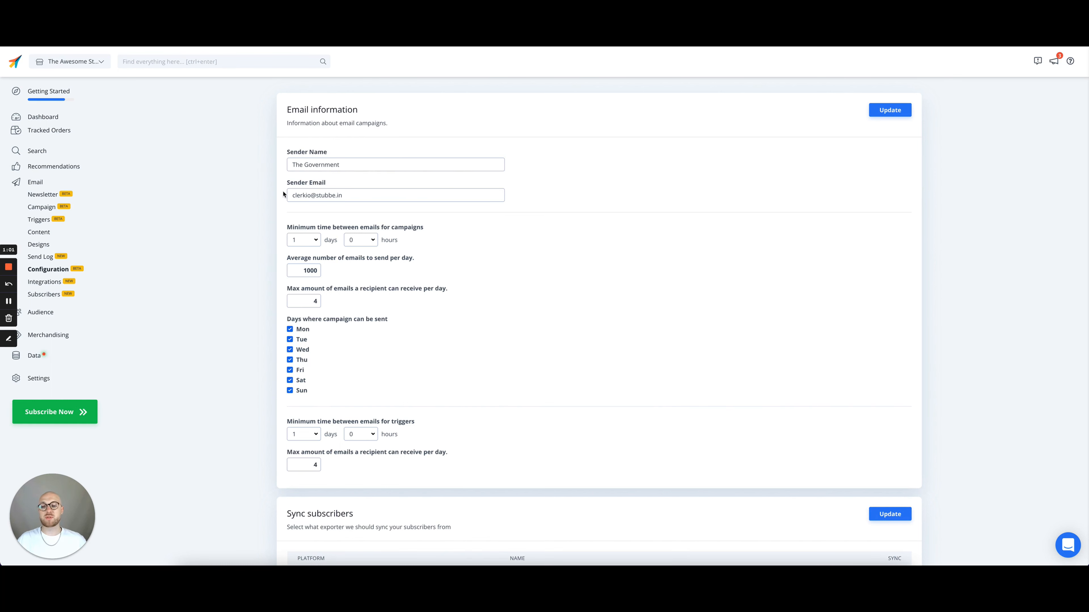
{"action": "scroll", "coordinate": [304, 208], "scroll_direction": "down", "scroll_amount": 2}
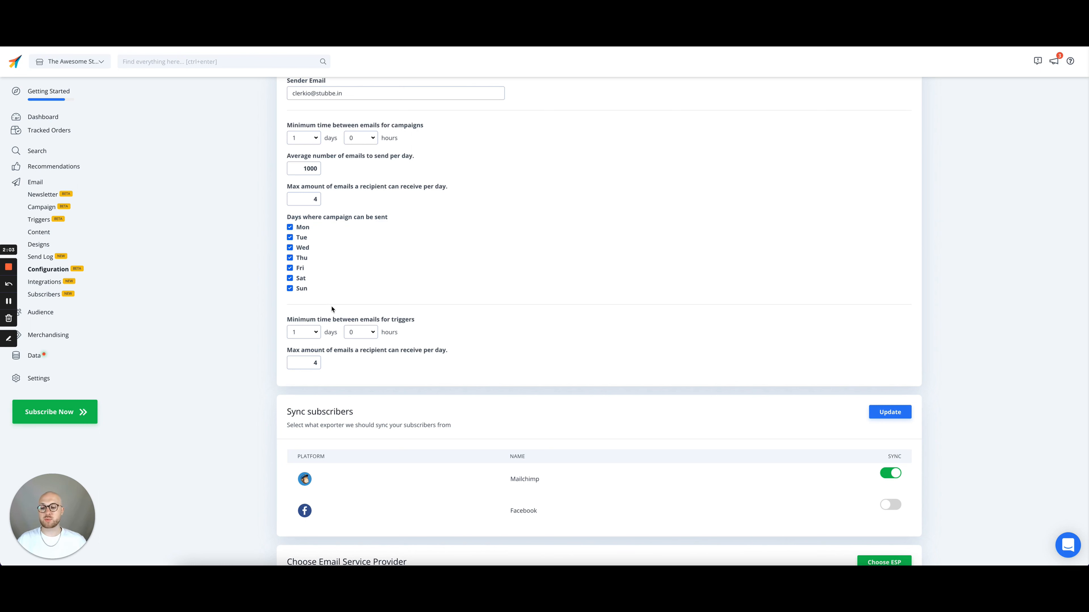
{"action": "scroll", "coordinate": [425, 316], "scroll_direction": "down", "scroll_amount": 1}
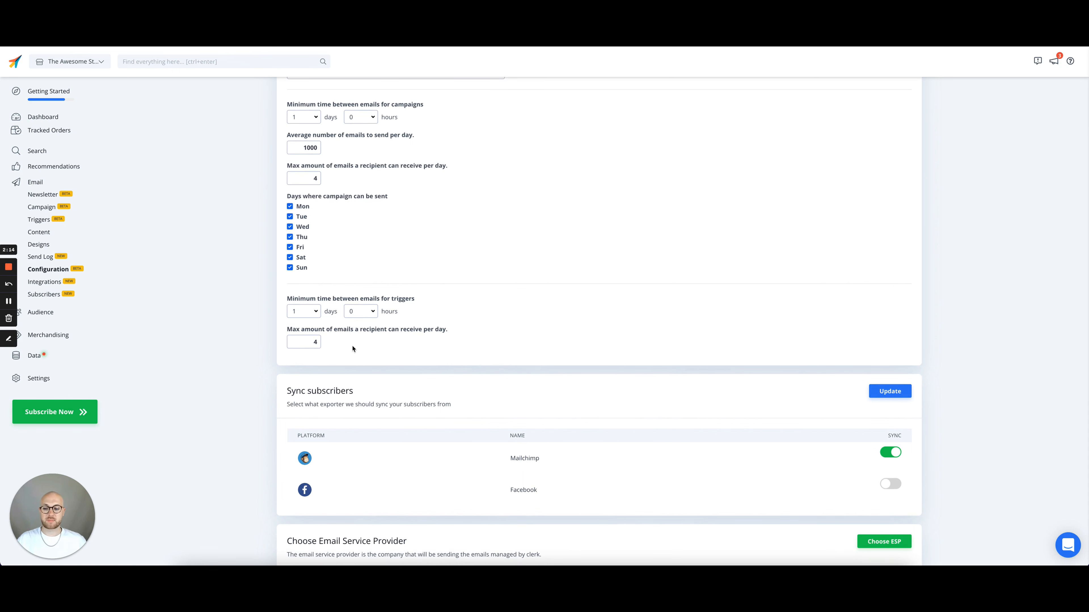
{"action": "scroll", "coordinate": [353, 349], "scroll_direction": "down", "scroll_amount": 4}
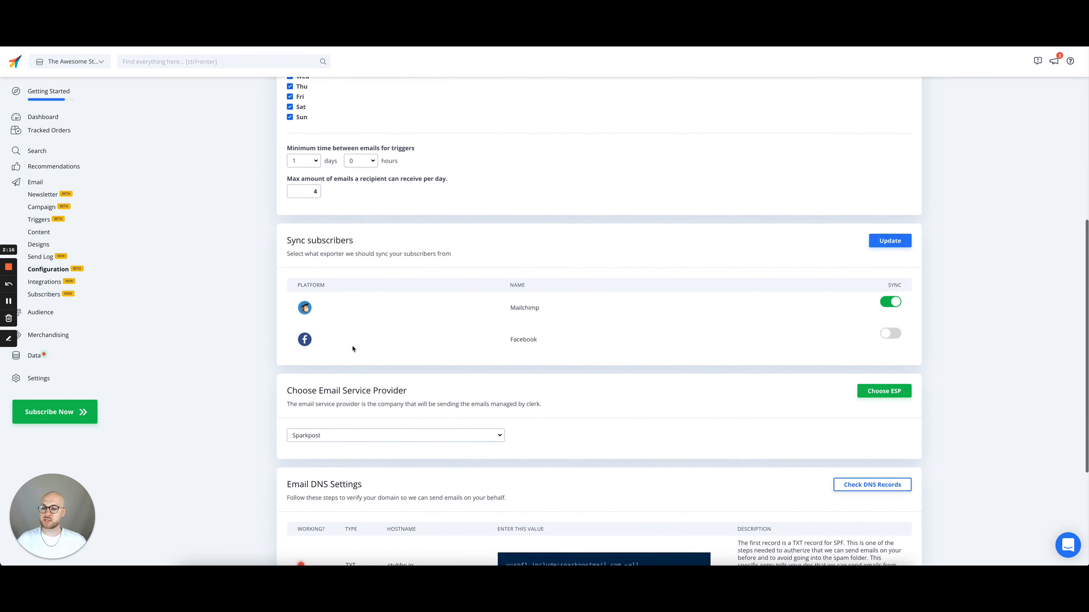
{"action": "scroll", "coordinate": [352, 349], "scroll_direction": "down", "scroll_amount": 1}
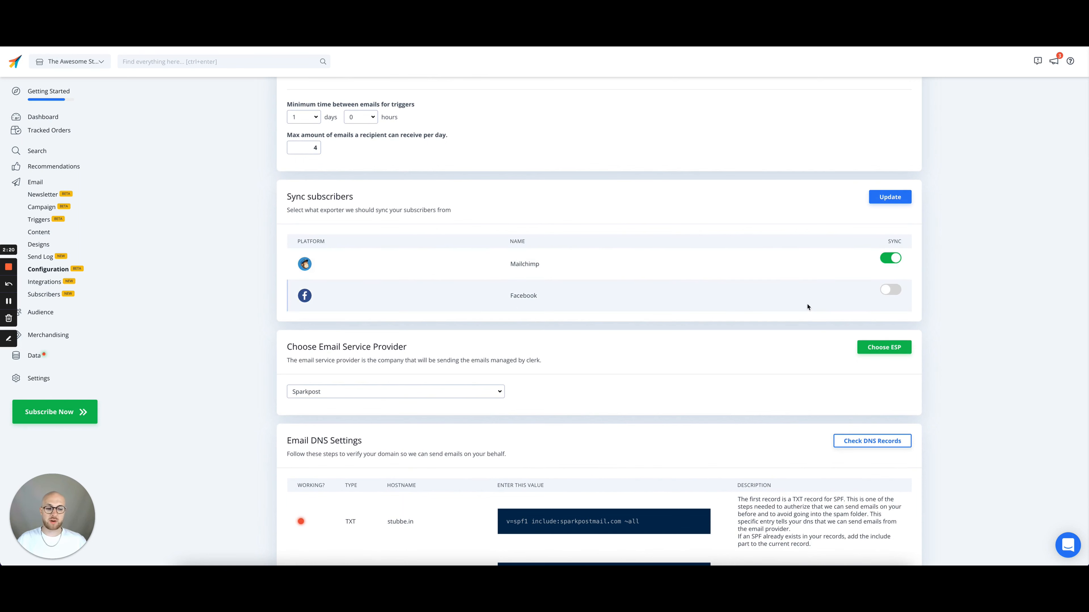
{"action": "scroll", "coordinate": [638, 276], "scroll_direction": "down", "scroll_amount": 2}
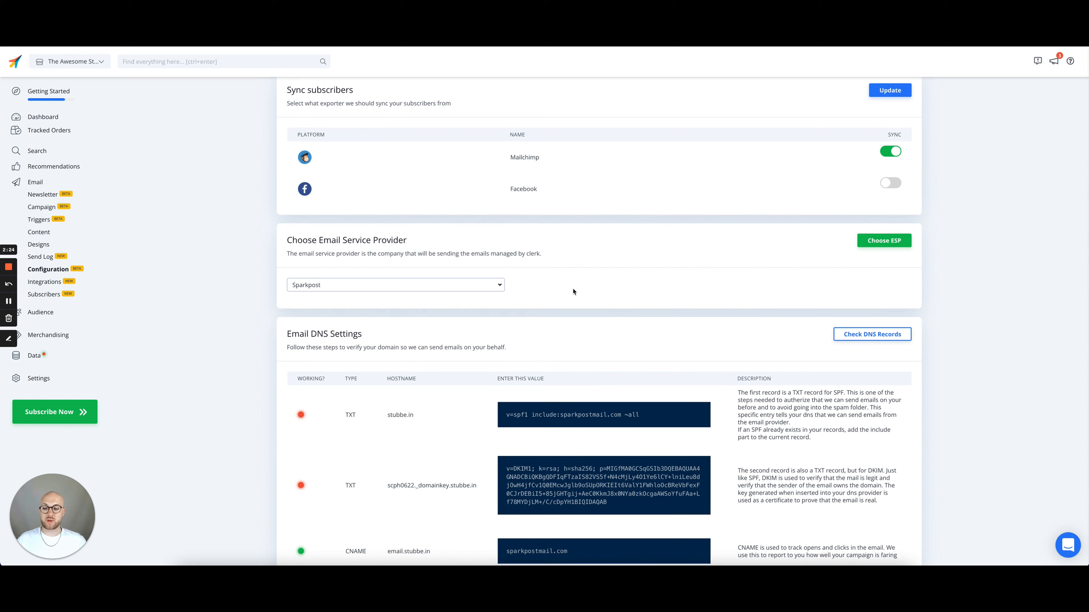
{"action": "left_click", "coordinate": [500, 286]}
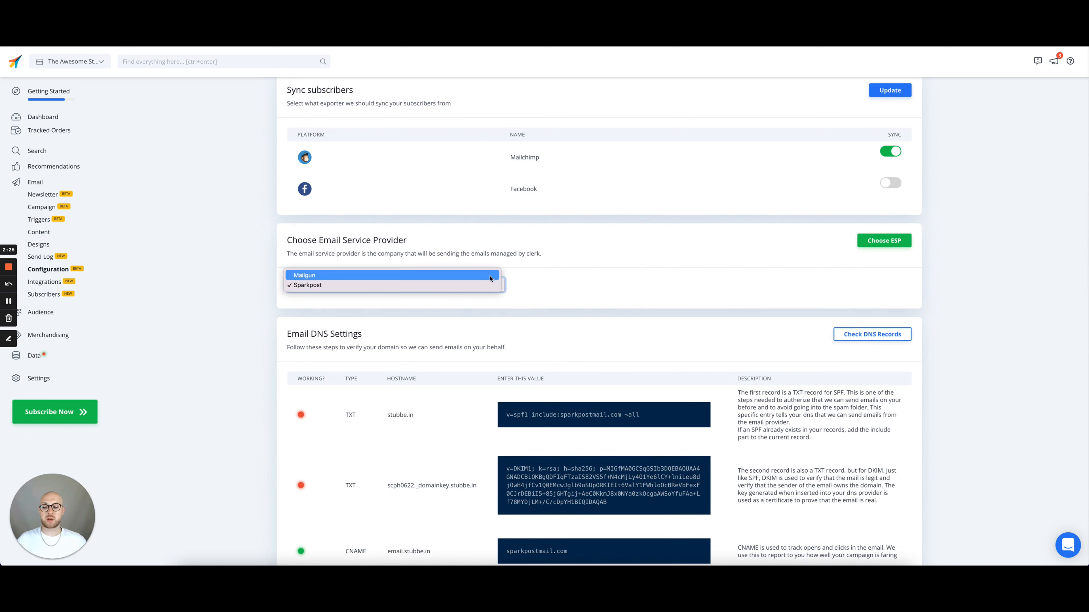
{"action": "left_click", "coordinate": [571, 285]}
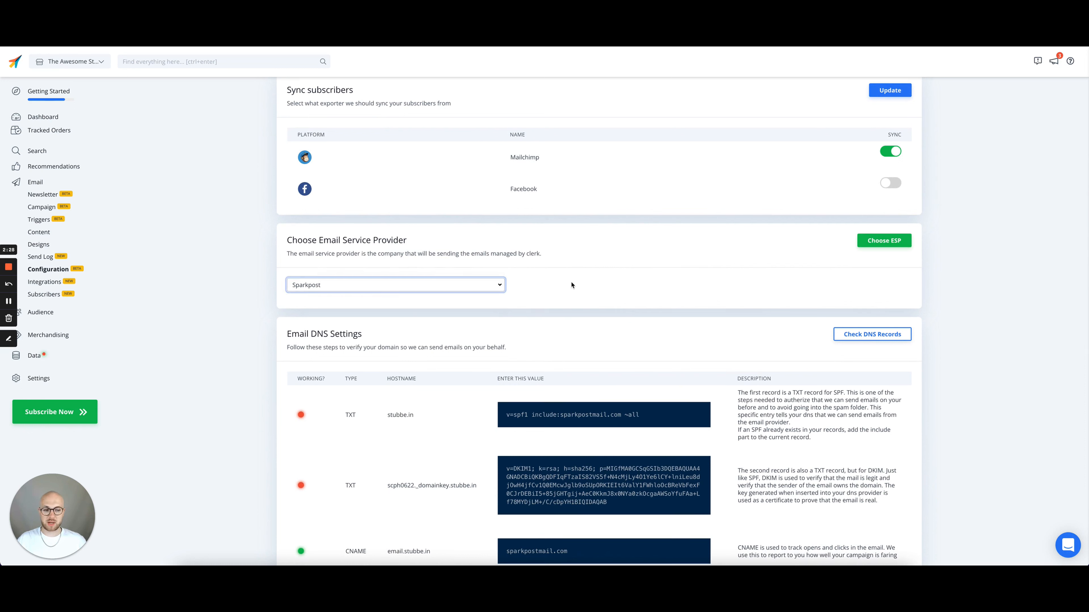
{"action": "scroll", "coordinate": [571, 285], "scroll_direction": "down", "scroll_amount": 1}
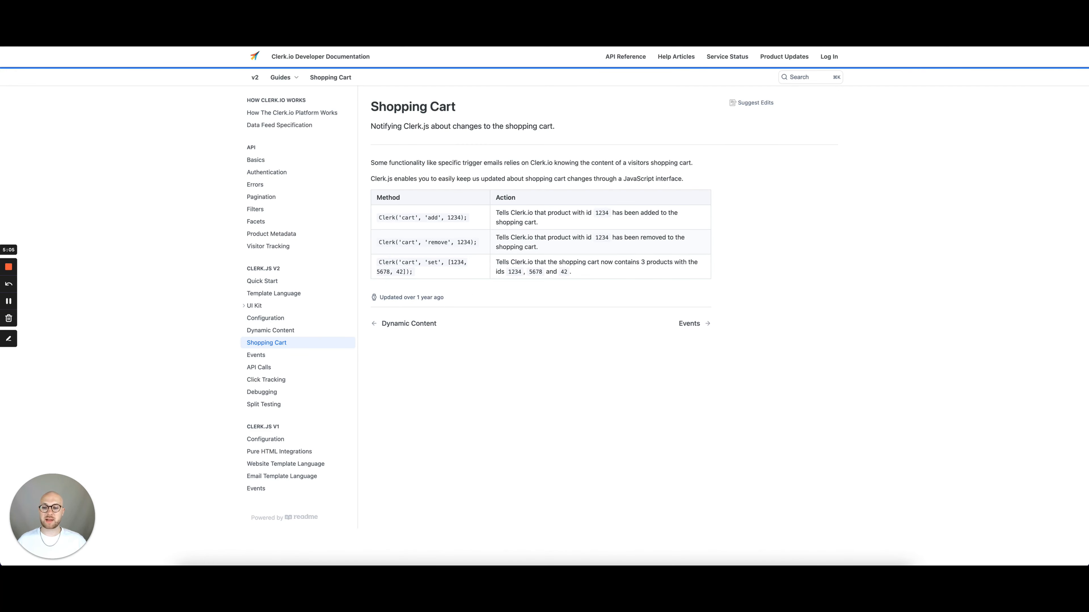
{"action": "key", "text": "ctrl+shift+Tab"}
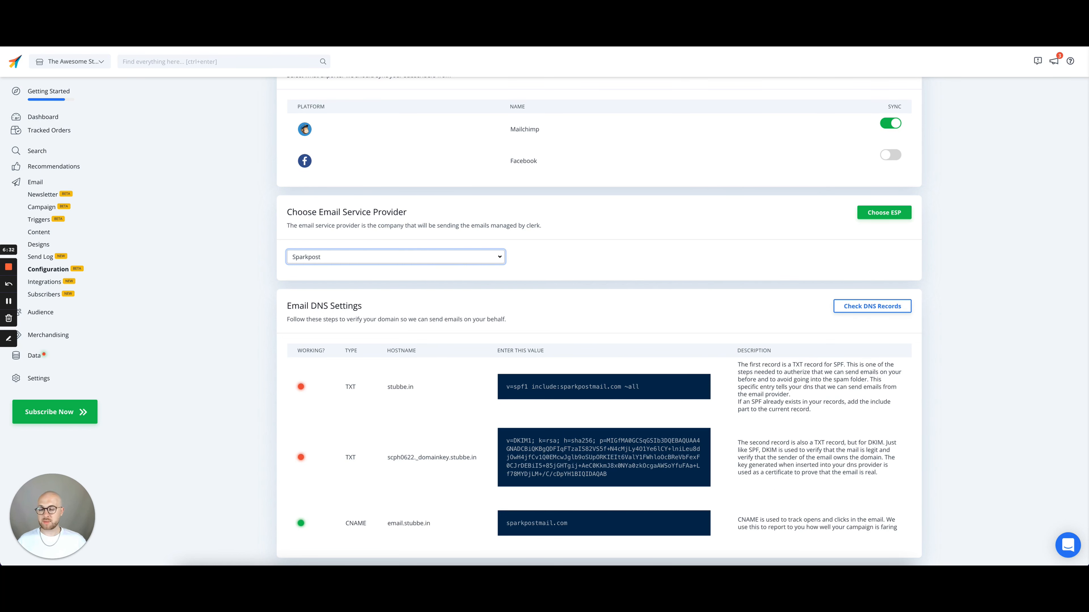
Switch to the one.com DNS administration and create a TXT record for stubbe.in with the SPF value v=spf1 include:sparkpostmail.com ~all from Clerk.io.
{"action": "key", "text": "ctrl+Tab"}
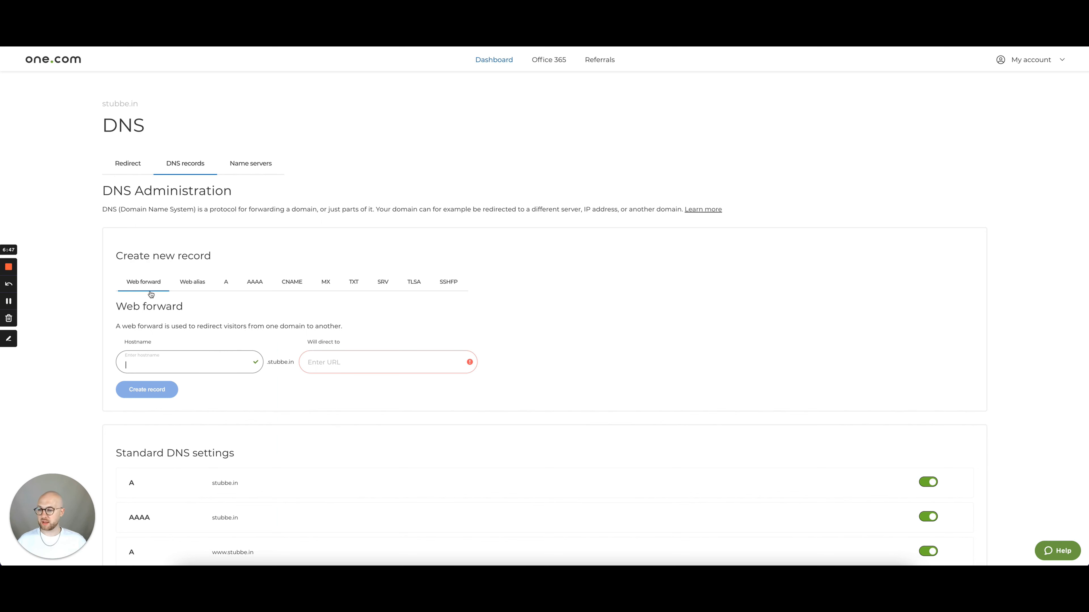
{"action": "left_click", "coordinate": [354, 285]}
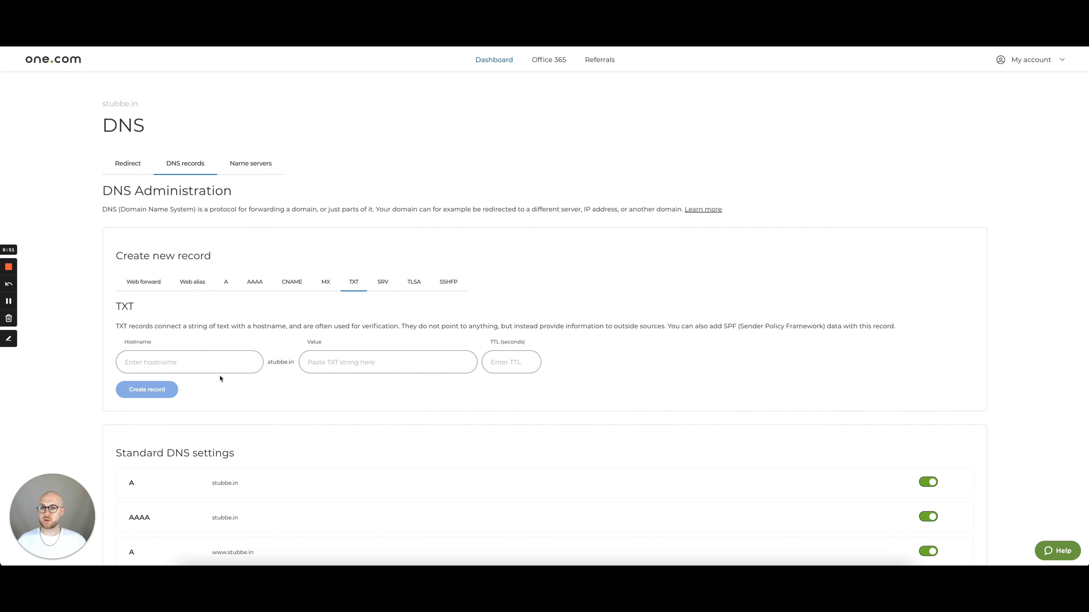
{"action": "key", "text": "ctrl+Tab"}
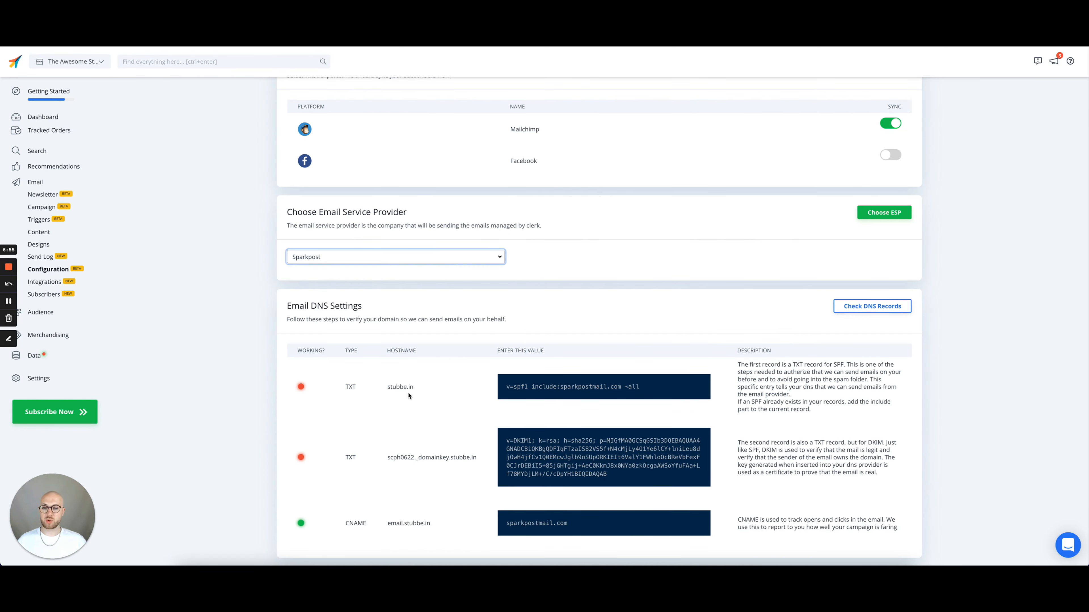
{"action": "left_click", "coordinate": [544, 387]}
{"action": "key", "text": "ctrl+c"}
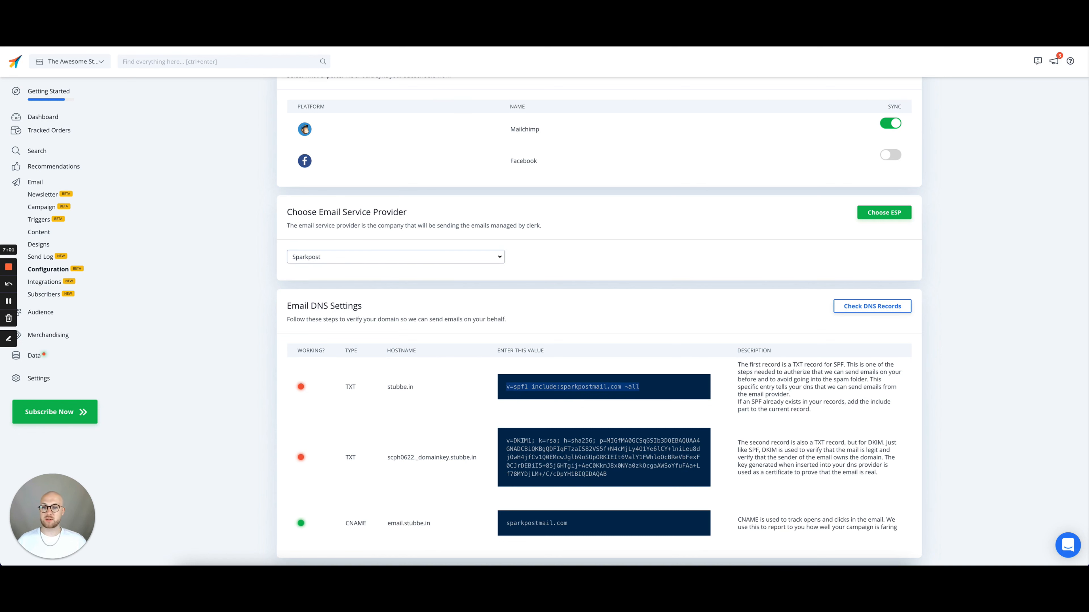
{"action": "key", "text": "ctrl+Tab"}
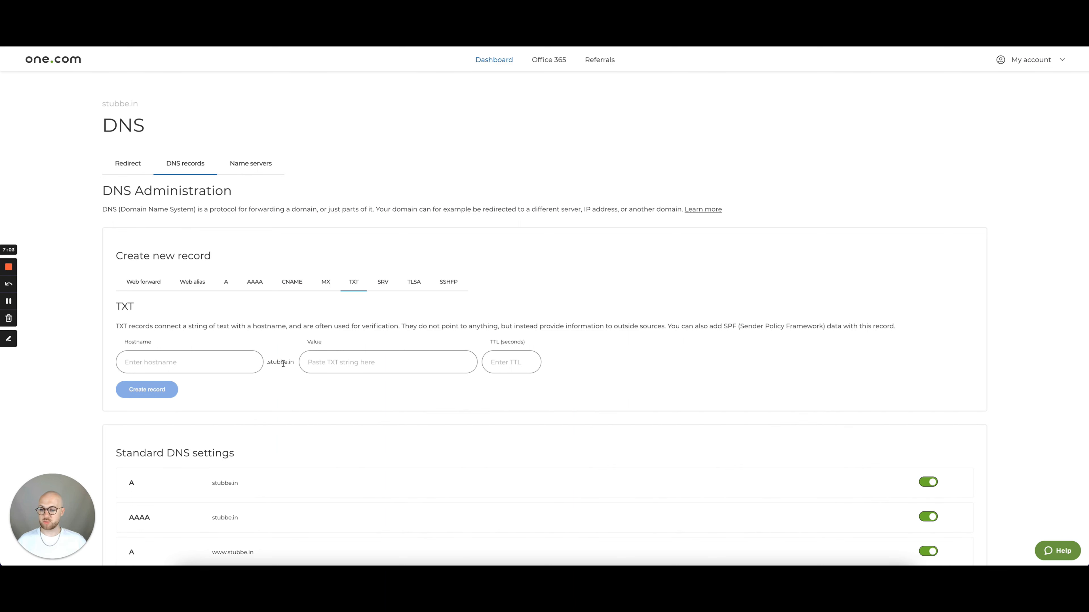
{"action": "left_click", "coordinate": [316, 365]}
{"action": "key", "text": "ctrl+v"}
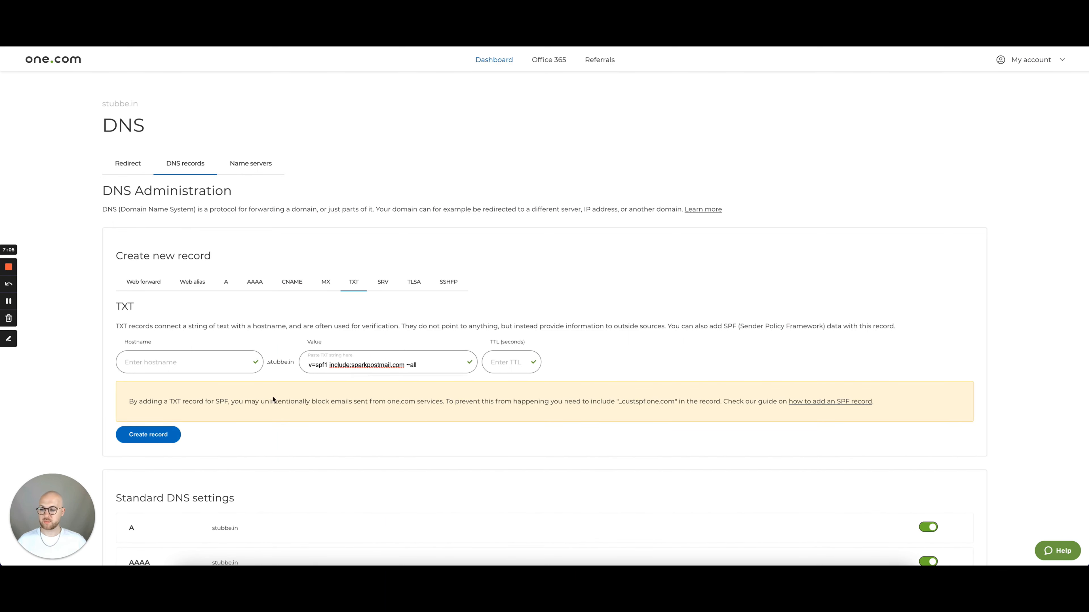
{"action": "left_click", "coordinate": [166, 439]}
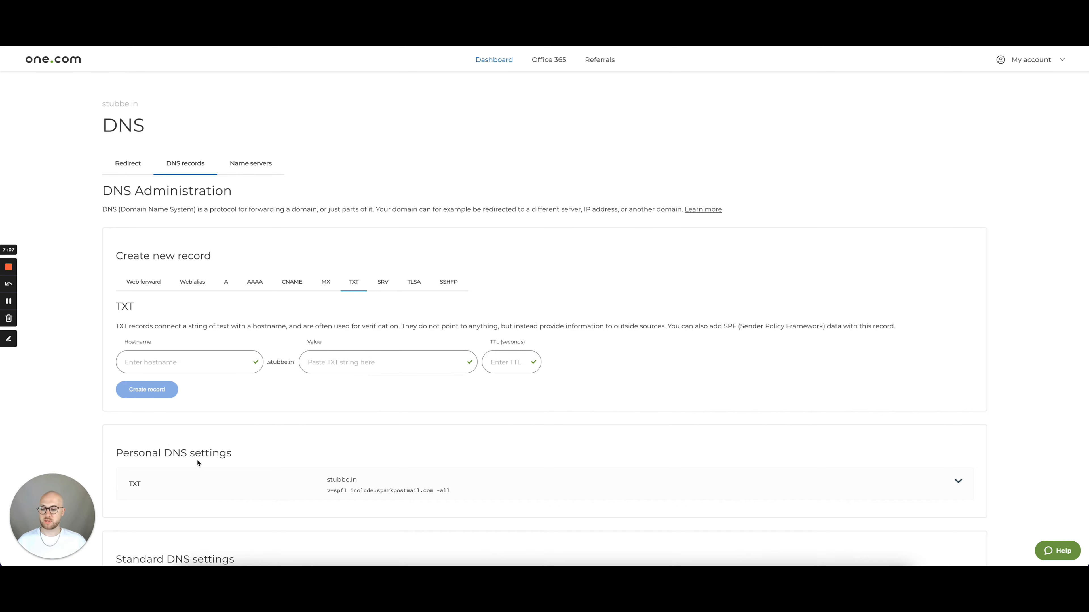
{"action": "scroll", "coordinate": [197, 463], "scroll_direction": "down", "scroll_amount": 2}
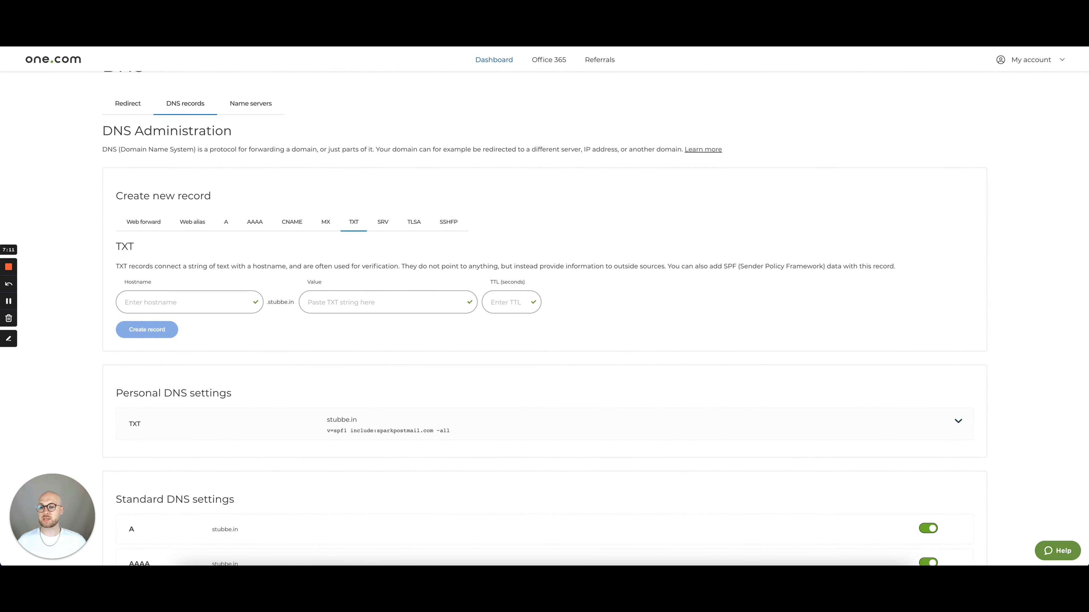
Copy the DKIM hostname prefix scph0622._domainkey from Clerk.io's DNS settings and enter it as the hostname of a new TXT record in one.com.
{"action": "key", "text": "ctrl+Tab"}
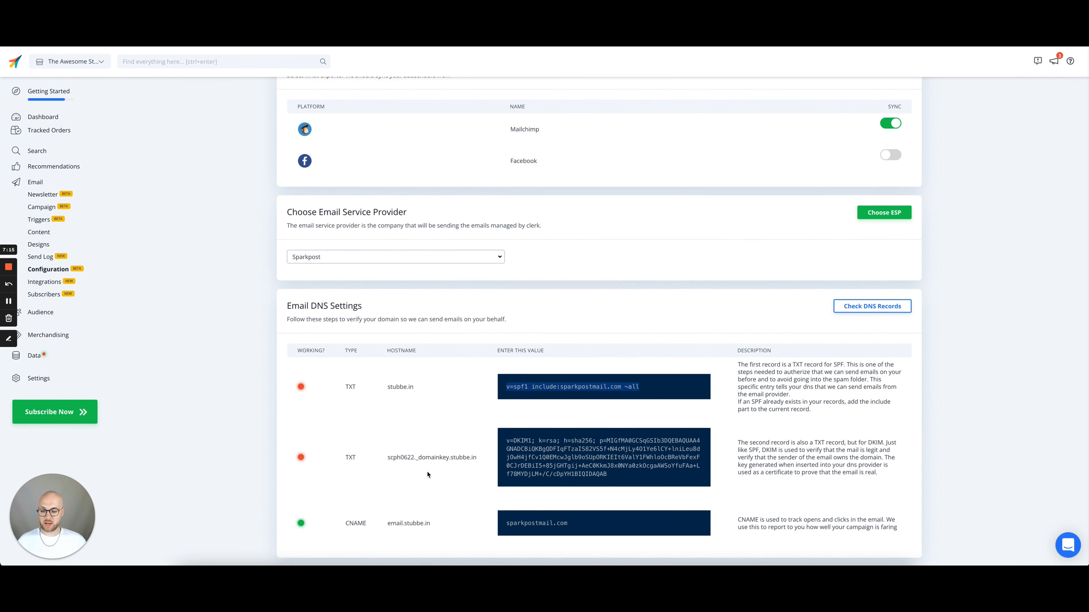
{"action": "left_click", "coordinate": [447, 461]}
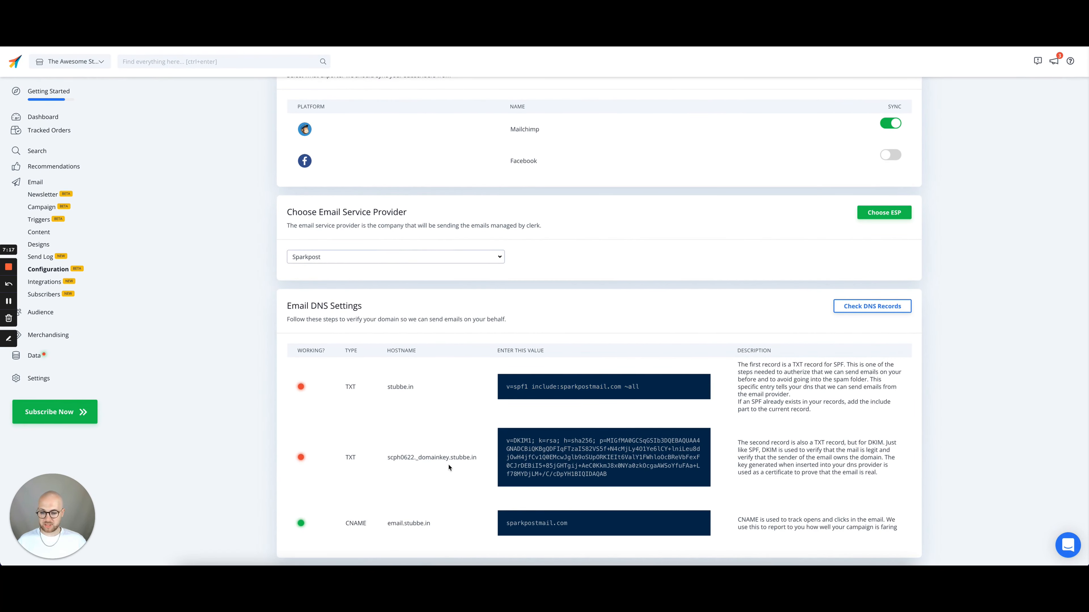
{"action": "left_click_drag", "start_coordinate": [448, 458], "coordinate": [387, 457]}
{"action": "key", "text": "ctrl+c"}
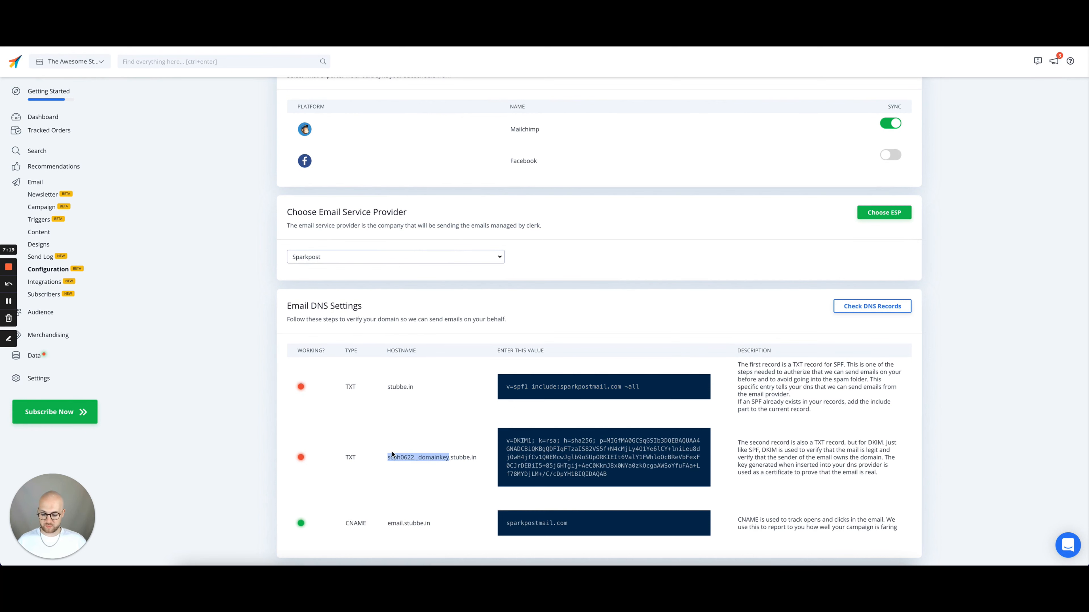
{"action": "key", "text": "ctrl+Tab"}
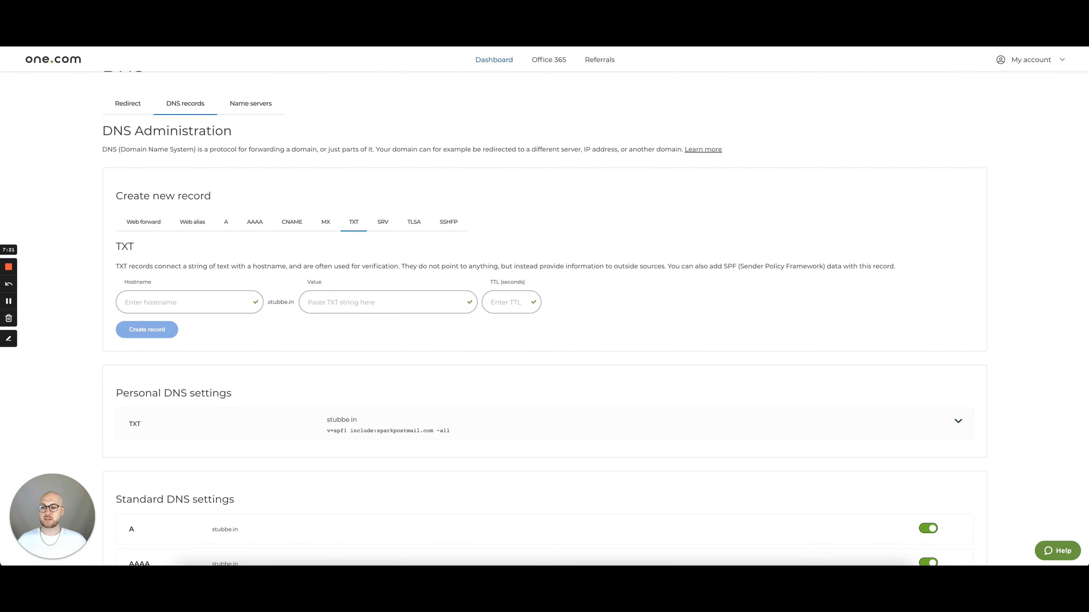
{"action": "left_click", "coordinate": [183, 310]}
{"action": "key", "text": "ctrl+v"}
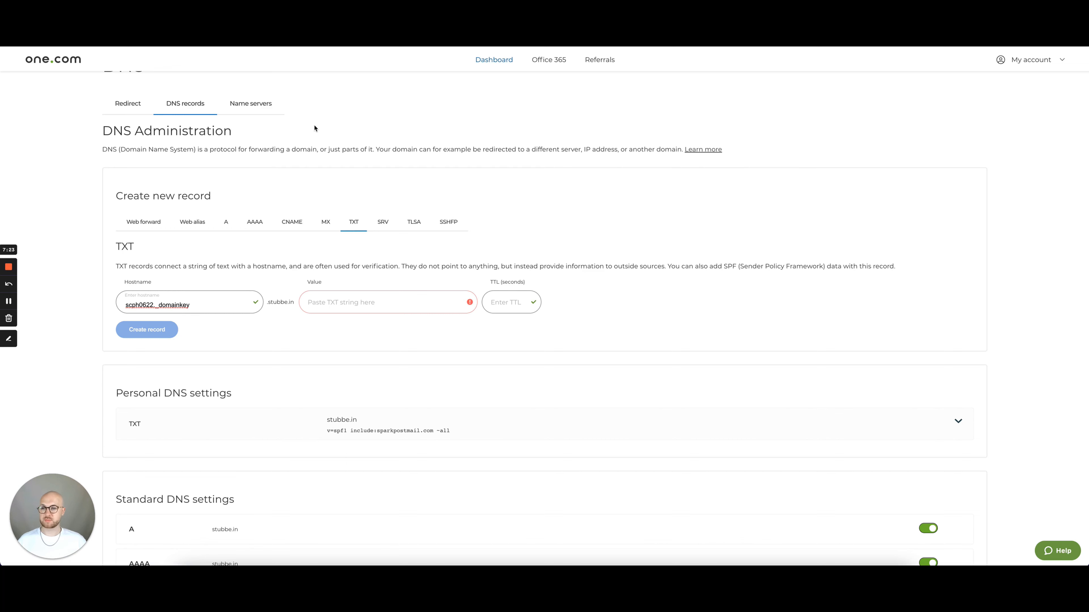
Copy the DKIM value from Clerk.io's DNS settings into the new one.com TXT record and create the record.
{"action": "key", "text": "ctrl+shift+Tab"}
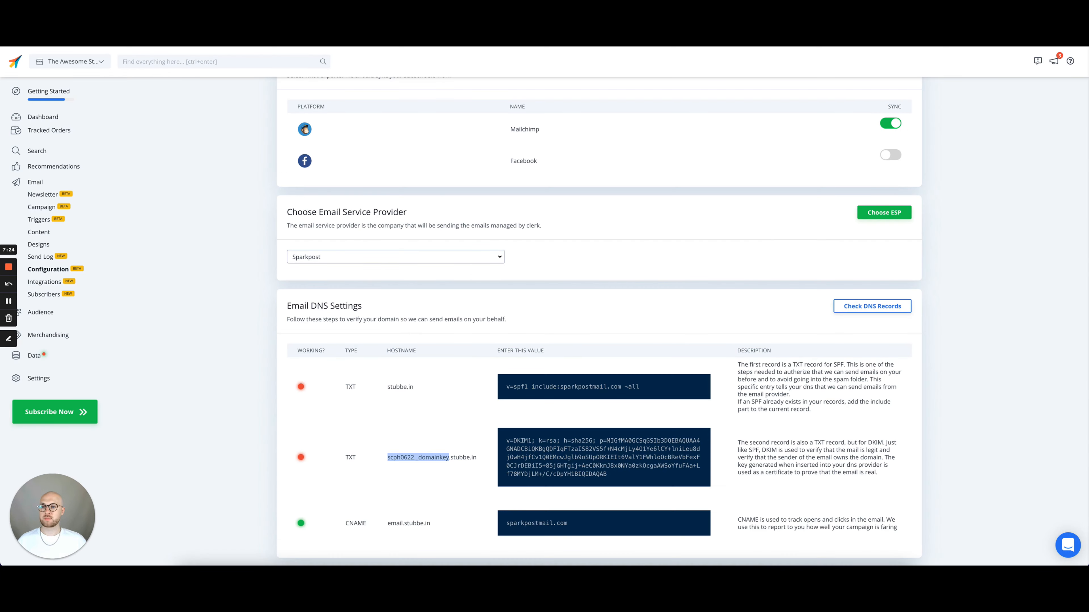
{"action": "double_click", "coordinate": [567, 464]}
{"action": "triple_click", "coordinate": [567, 465]}
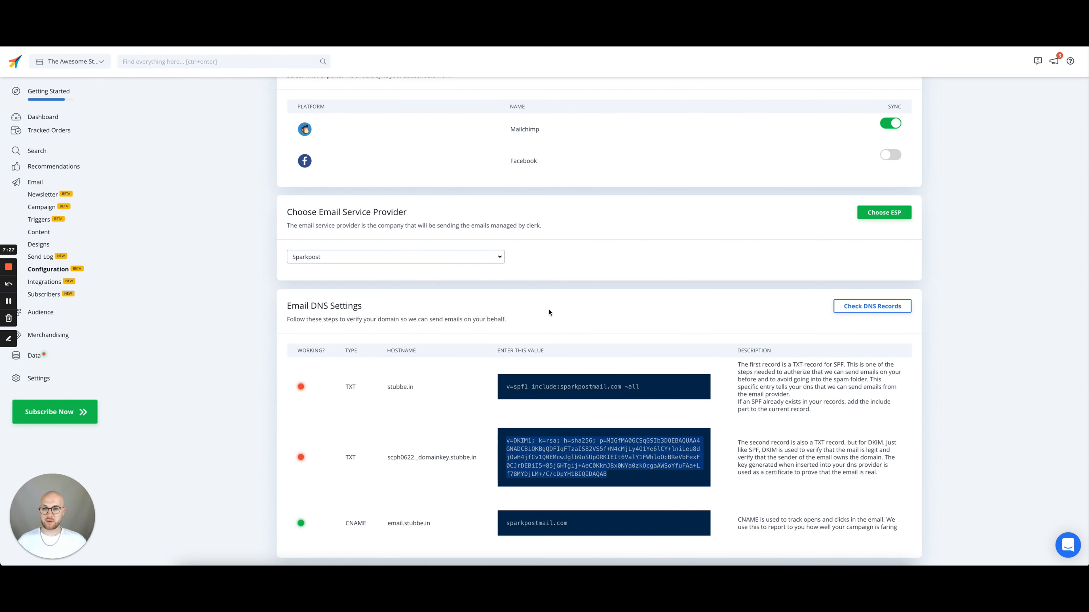
{"action": "key", "text": "ctrl+Tab"}
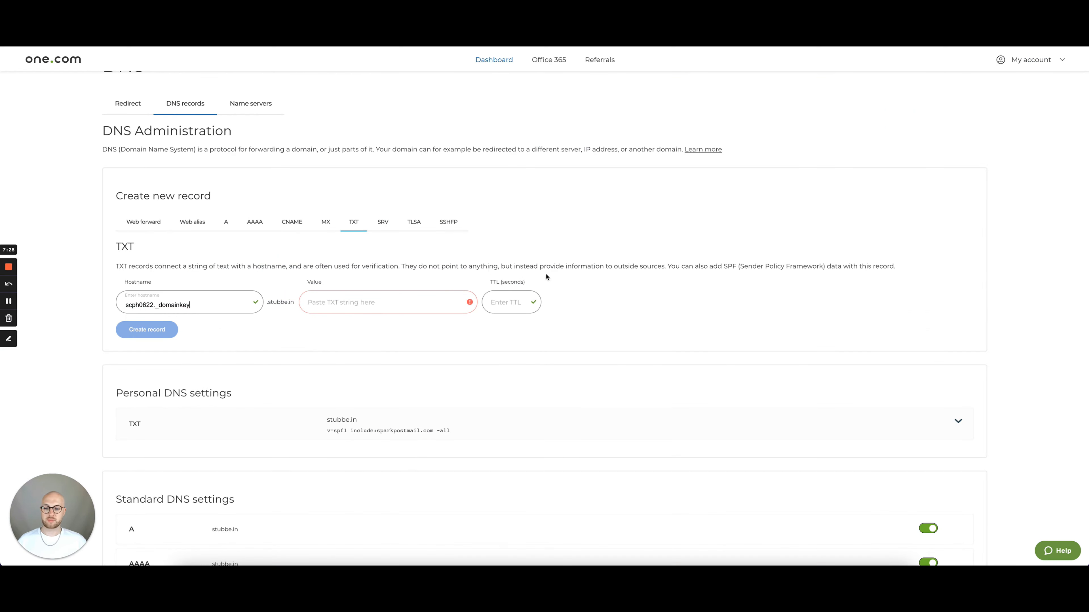
{"action": "left_click", "coordinate": [401, 302]}
{"action": "key", "text": "ctrl+v"}
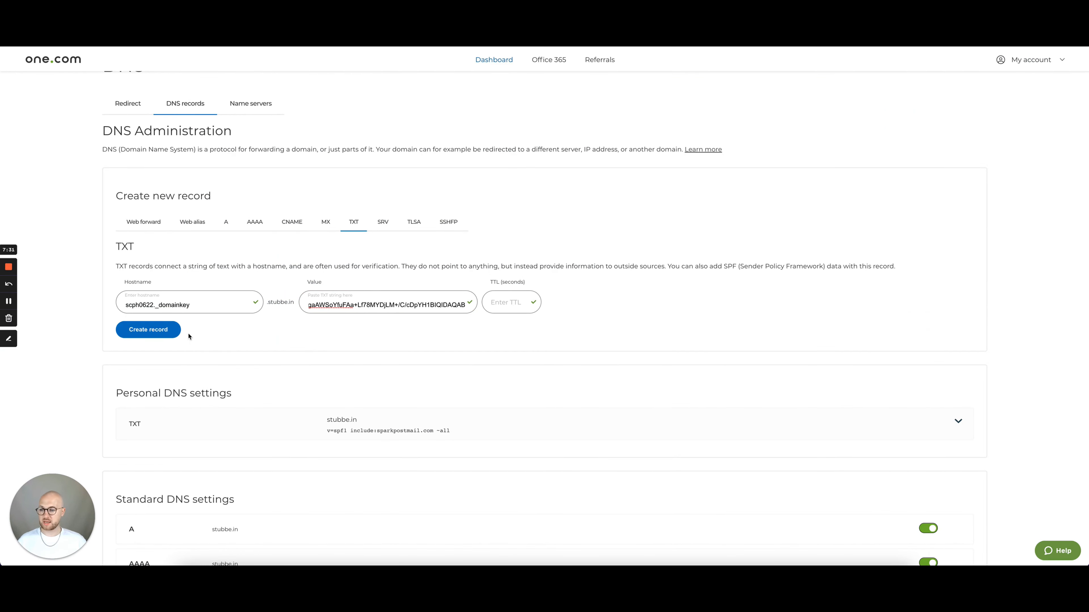
{"action": "left_click", "coordinate": [167, 330]}
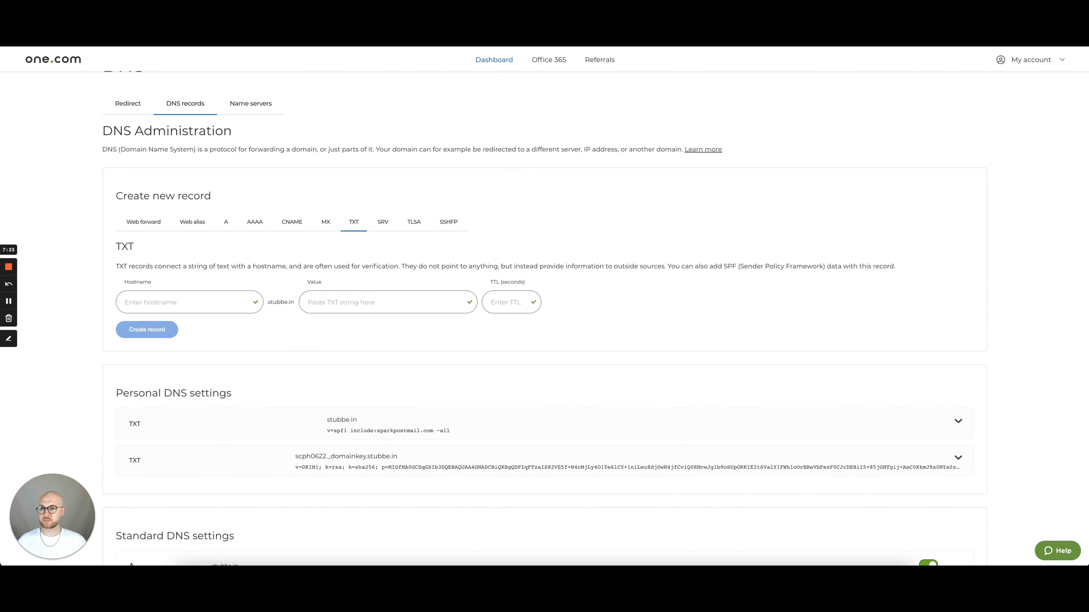
{"action": "key", "text": "ctrl+Tab"}
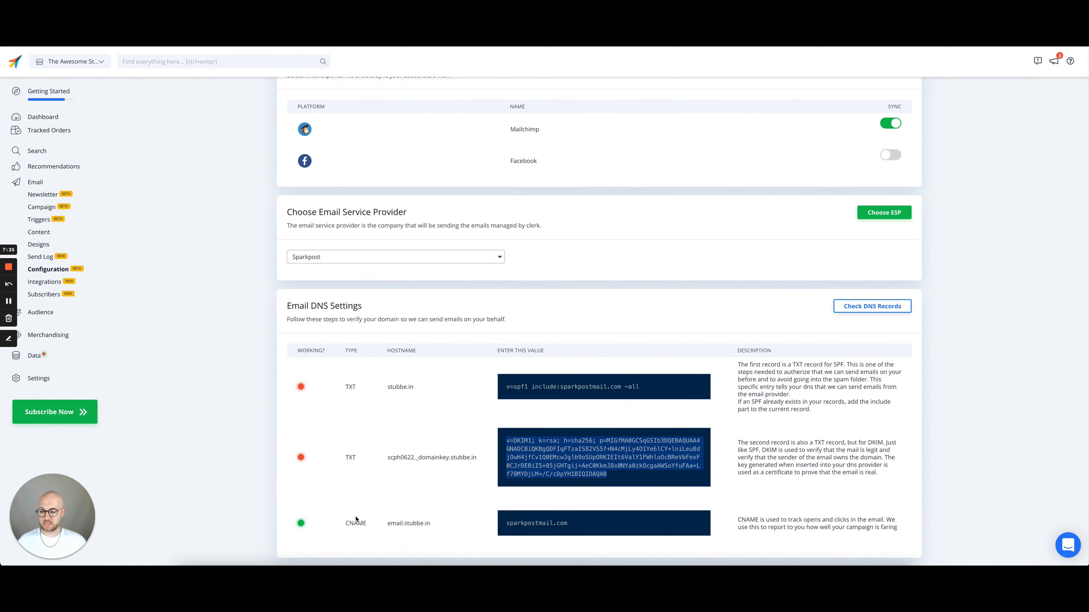
{"action": "left_click", "coordinate": [404, 524]}
{"action": "left_click", "coordinate": [375, 527]}
{"action": "left_click", "coordinate": [376, 526]}
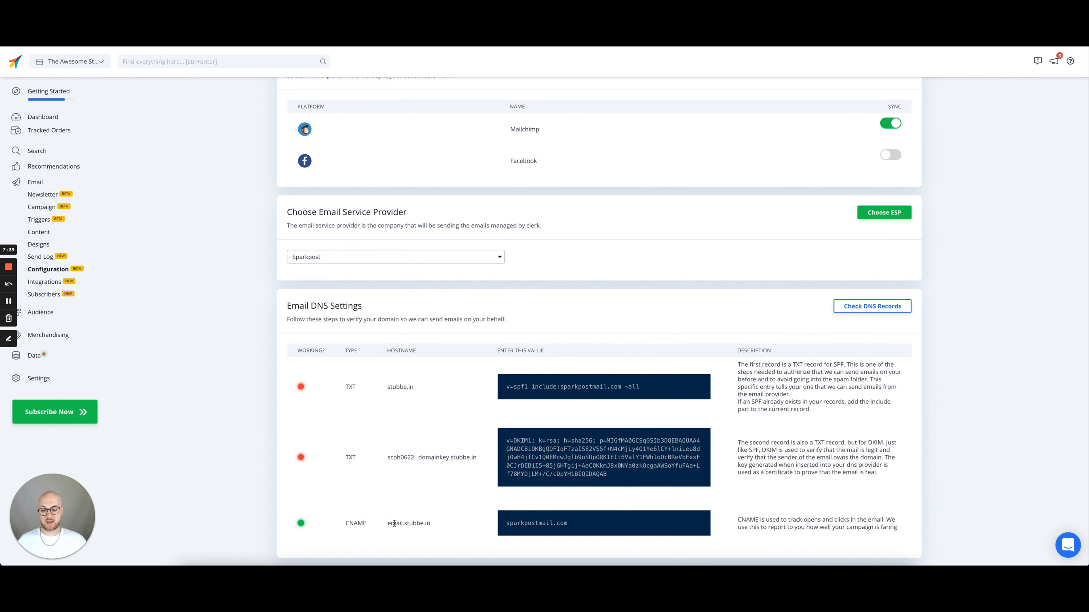
{"action": "double_click", "coordinate": [394, 524]}
{"action": "key", "text": "ctrl+c"}
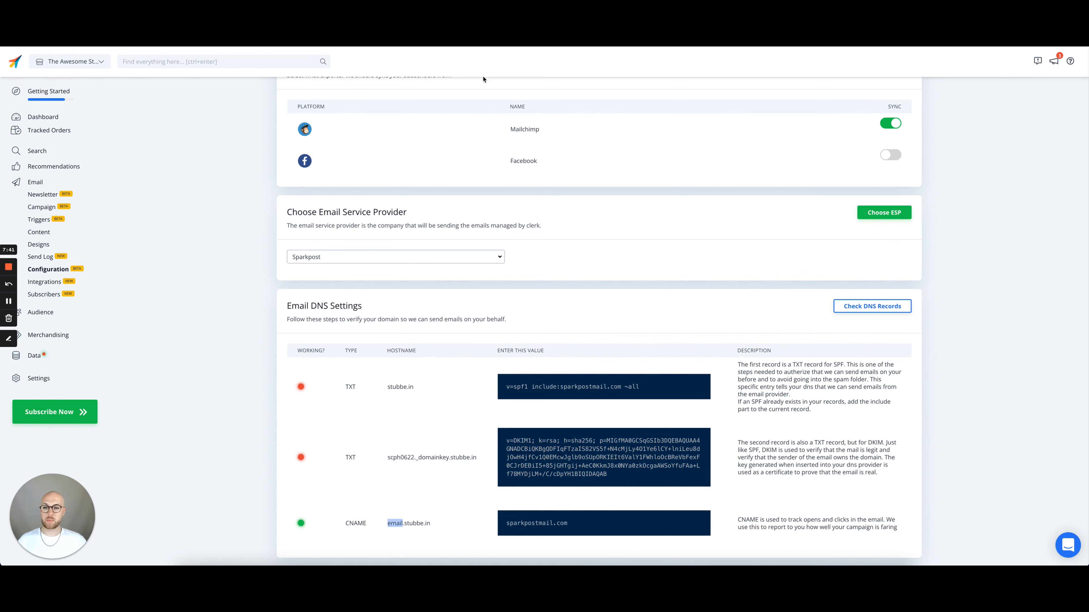
{"action": "key", "text": "ctrl+Tab"}
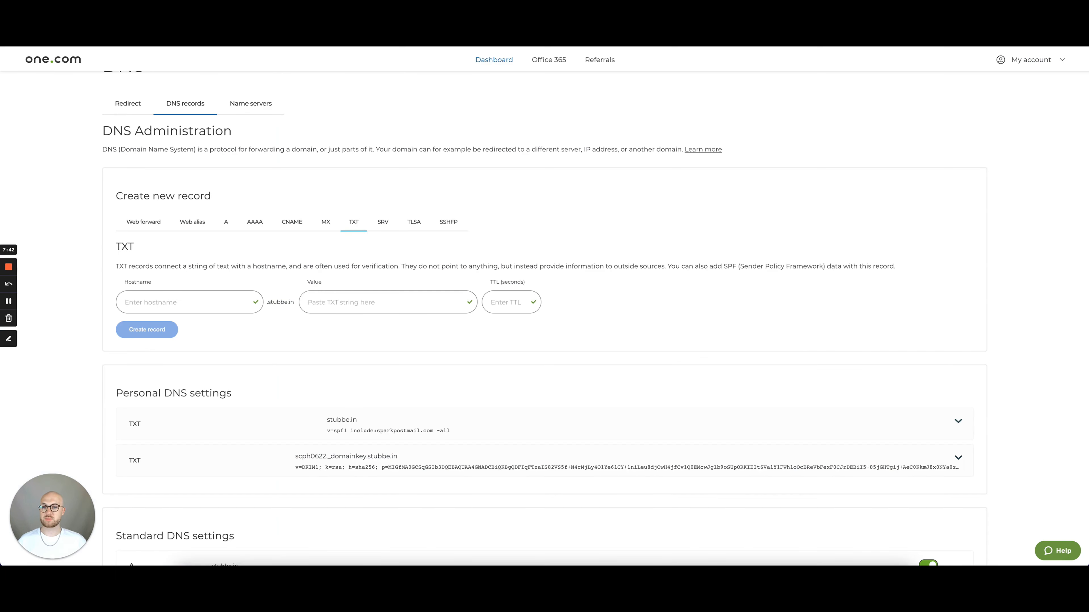
{"action": "left_click", "coordinate": [199, 301]}
{"action": "key", "text": "ctrl+v"}
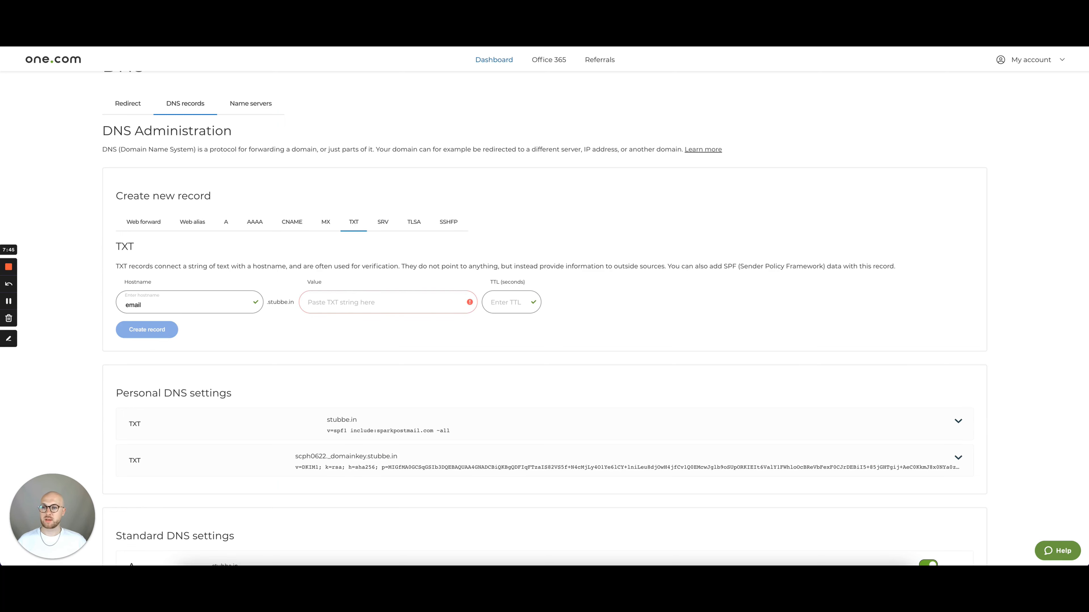
Copy sparkpostmail.com from Clerk.io's DNS settings and create a CNAME record in one.com with hostname email pointing to it.
{"action": "key", "text": "ctrl+shift+Tab"}
{"action": "double_click", "coordinate": [530, 521]}
{"action": "key", "text": "ctrl+c"}
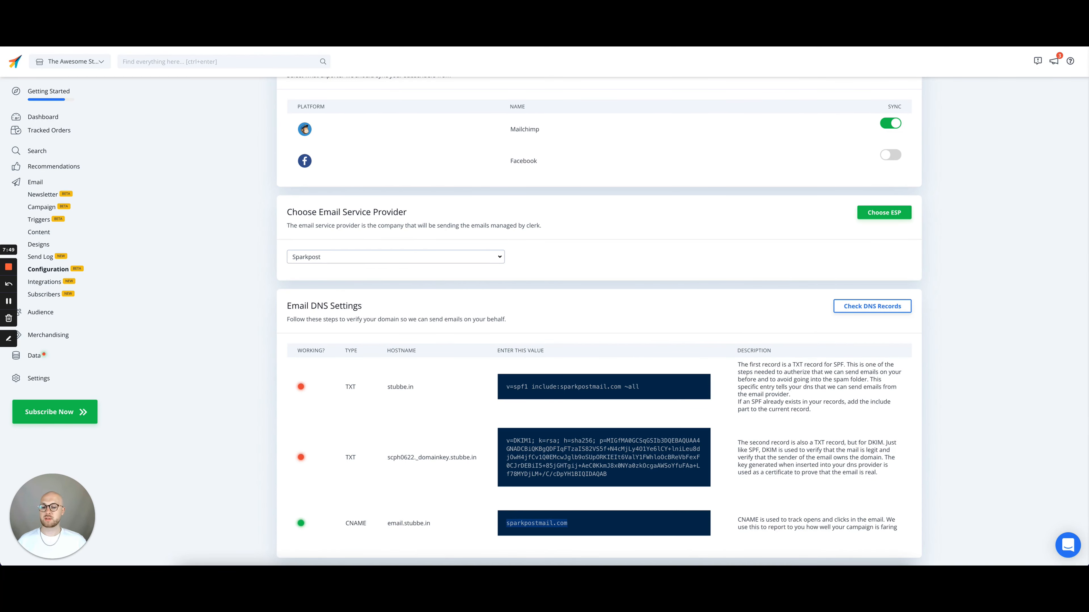
{"action": "key", "text": "ctrl+Tab"}
{"action": "left_click", "coordinate": [292, 222]}
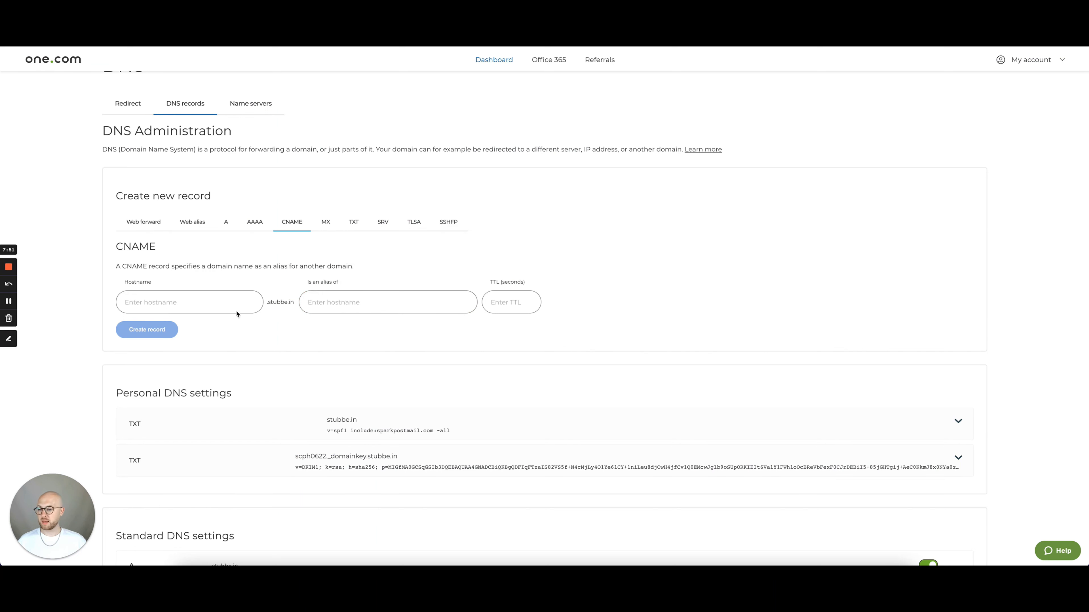
{"action": "left_click", "coordinate": [200, 309]}
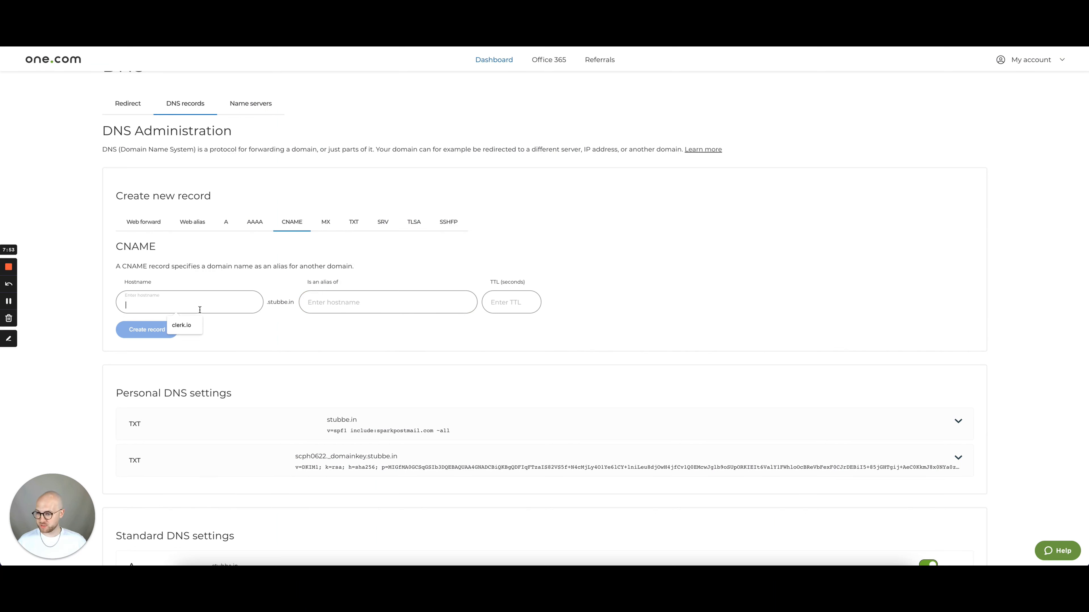
{"action": "type", "text": "email"}
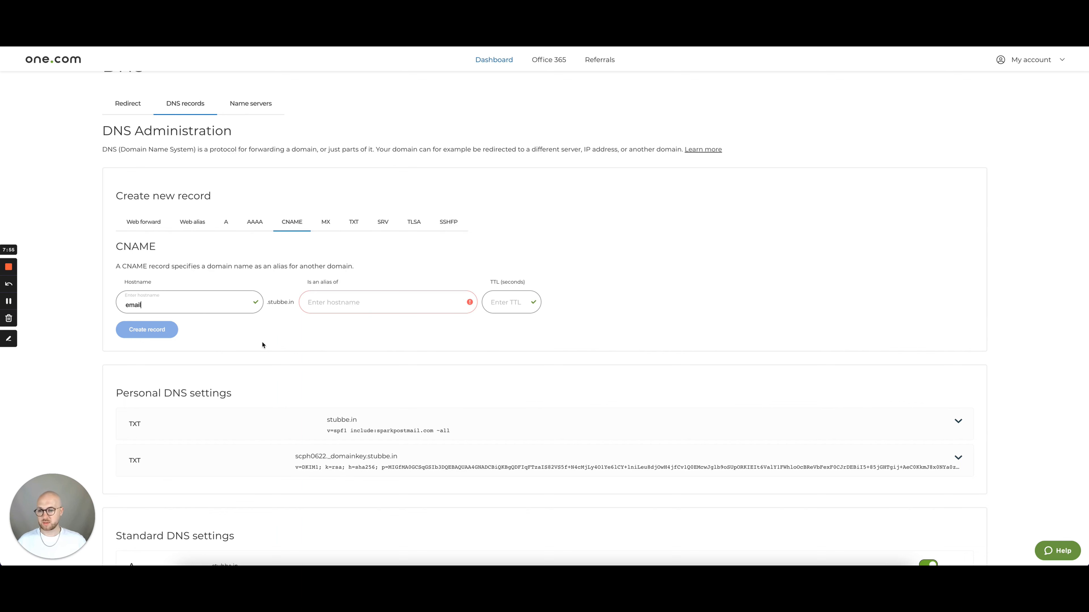
{"action": "key", "text": "ctrl+v"}
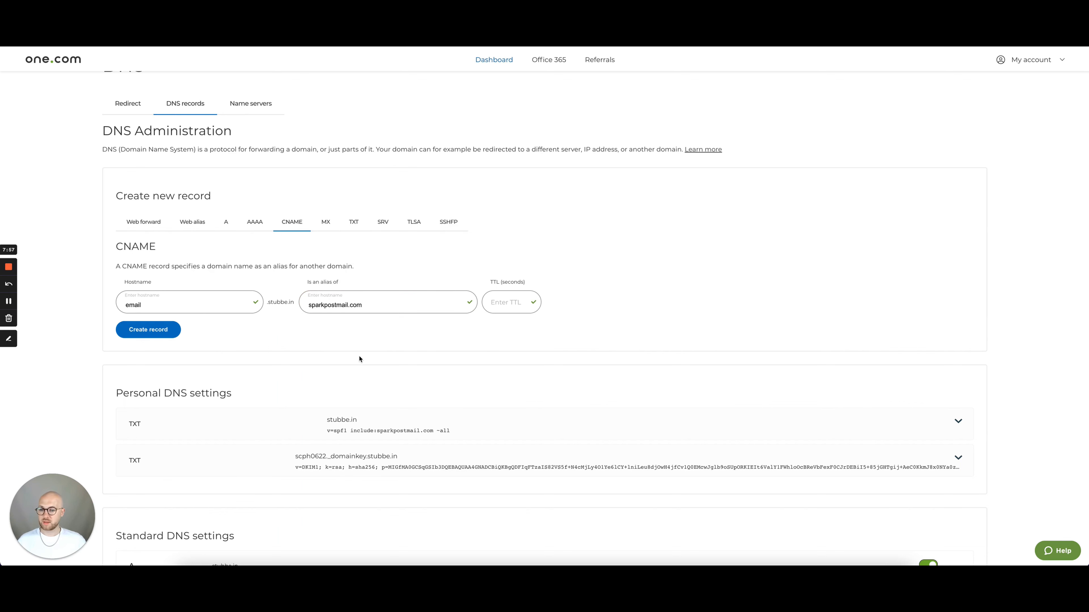
{"action": "left_click", "coordinate": [165, 331]}
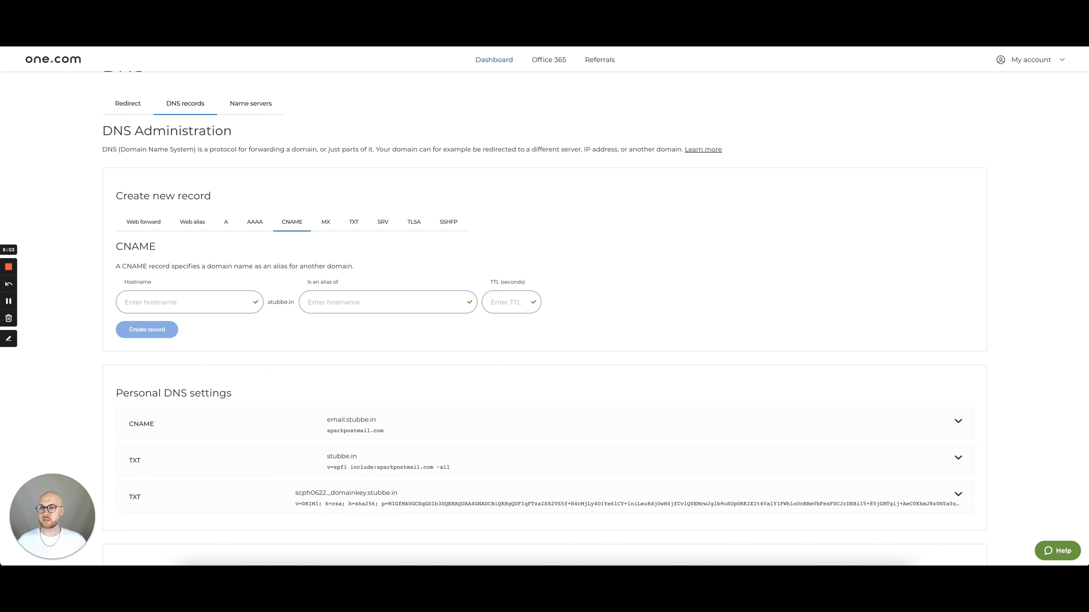
Switch back to Clerk.io and check the email DNS records.
{"action": "key", "text": "ctrl+Tab"}
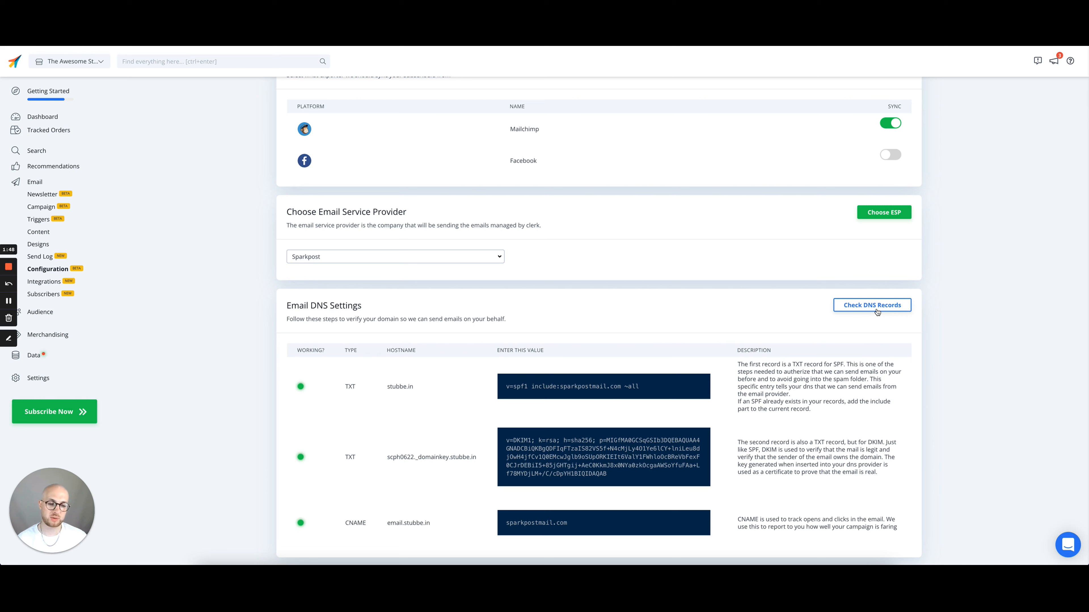
{"action": "left_click", "coordinate": [874, 308]}
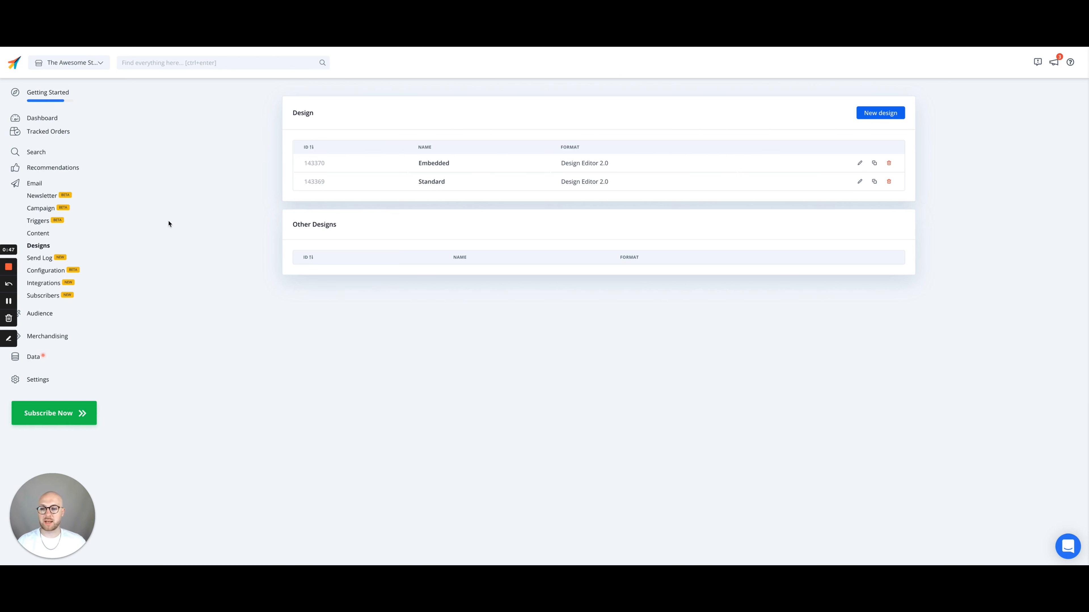
Create a new Auto Email design with the Standard content type and name it Automail.
{"action": "left_click", "coordinate": [865, 116]}
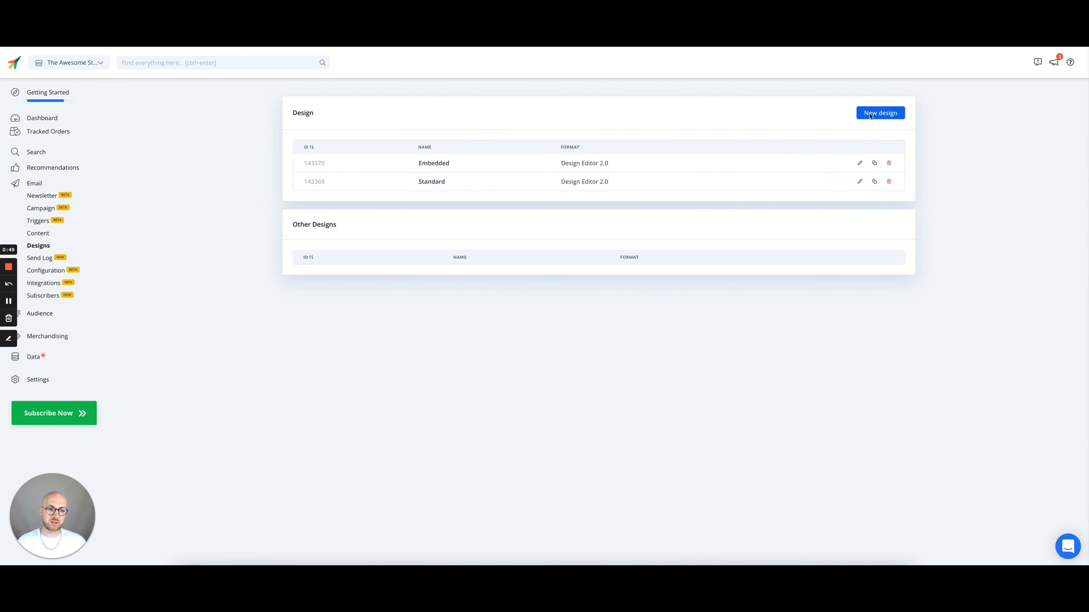
{"action": "left_click", "coordinate": [865, 115]}
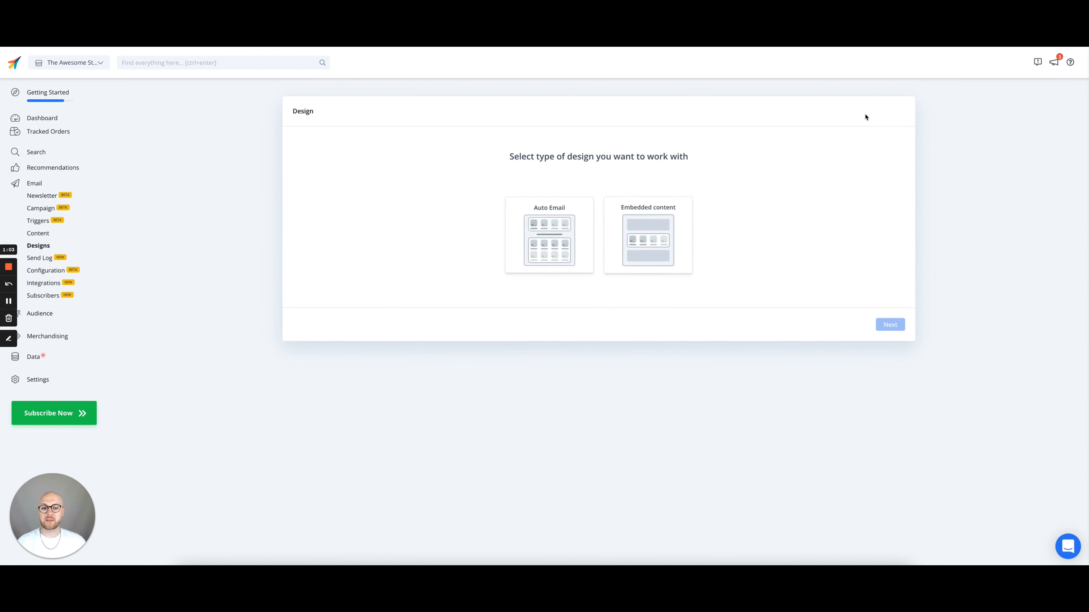
{"action": "left_click", "coordinate": [519, 215]}
{"action": "left_click", "coordinate": [890, 391]}
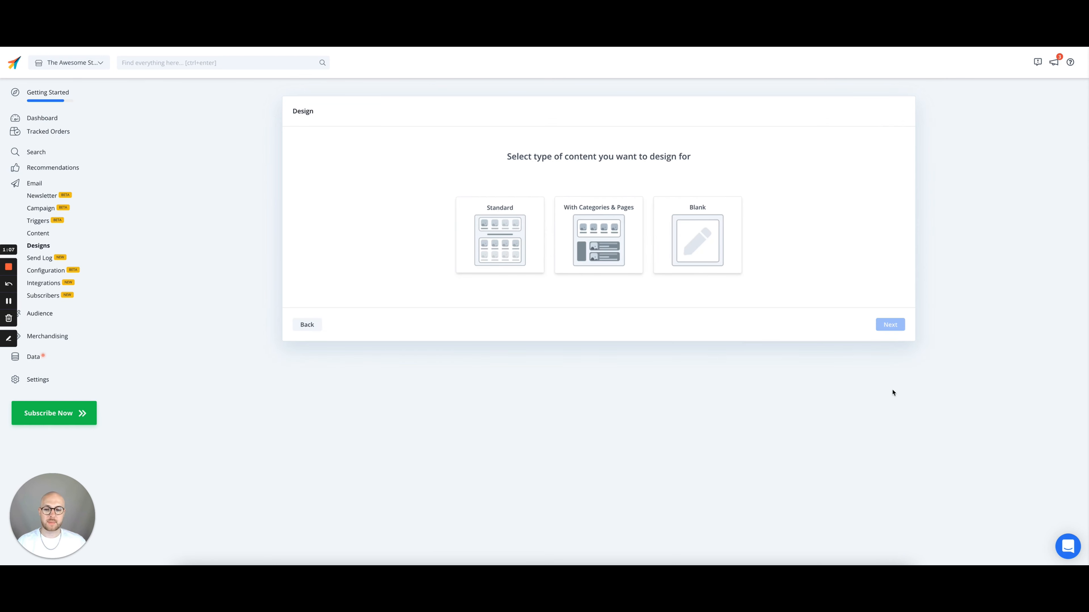
{"action": "left_click", "coordinate": [518, 252]}
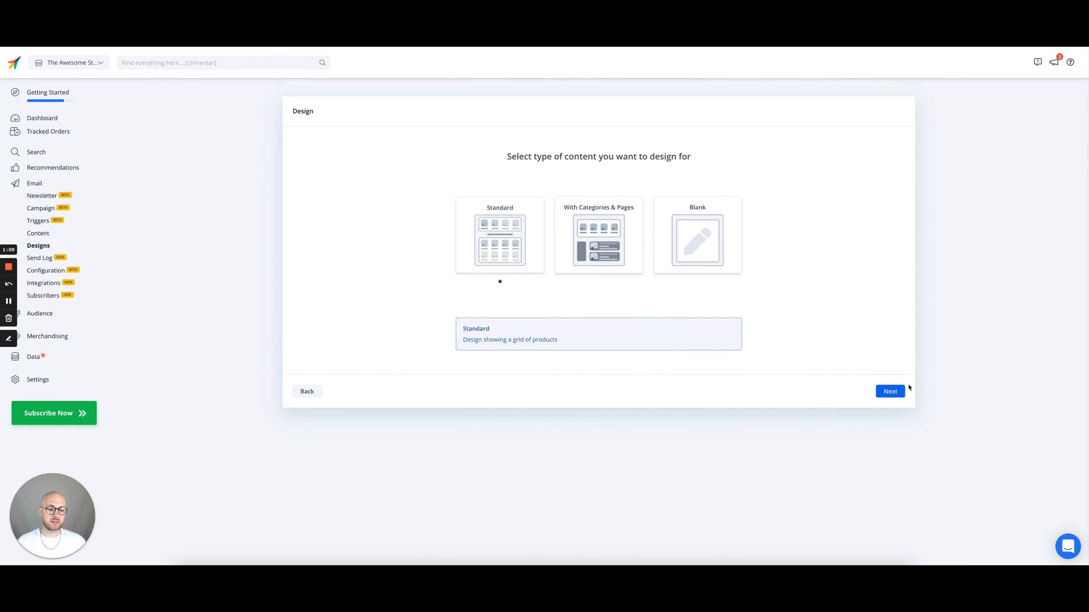
{"action": "left_click", "coordinate": [900, 390]}
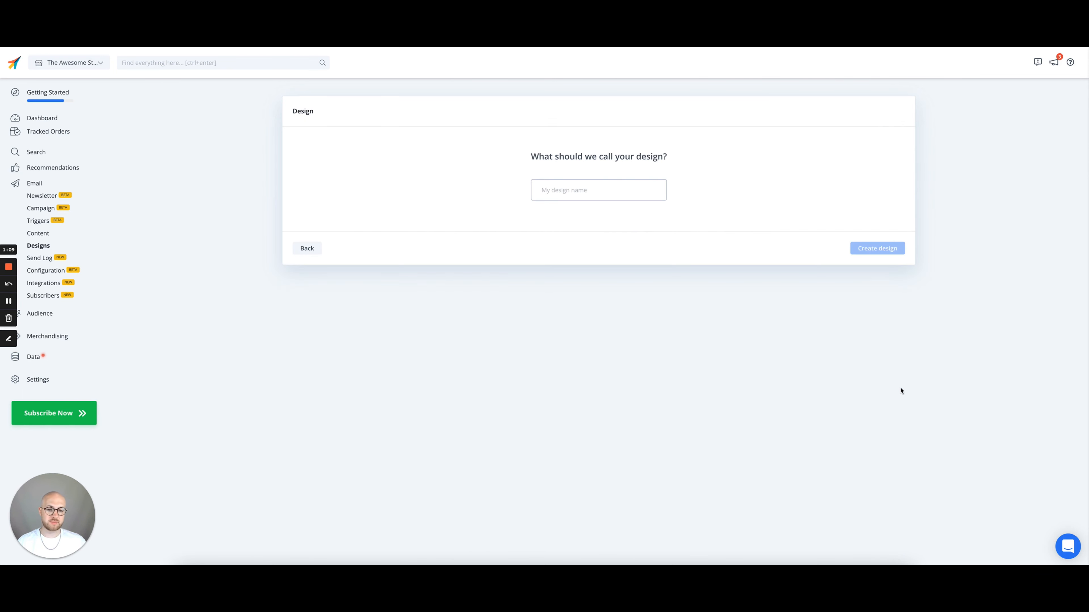
{"action": "left_click", "coordinate": [623, 193]}
{"action": "type", "text": "Automail"}
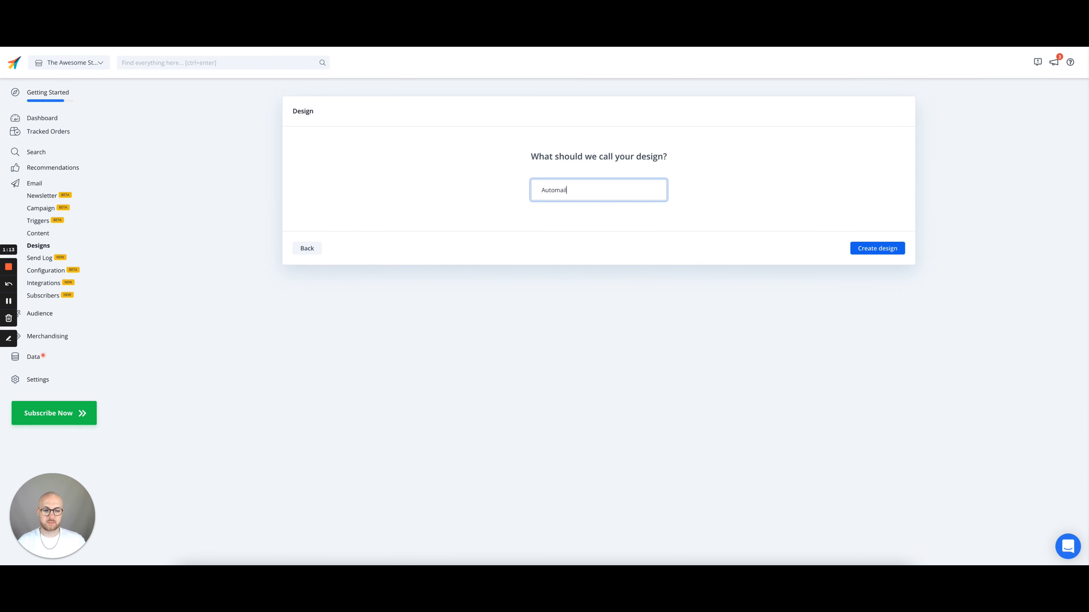
{"action": "left_click", "coordinate": [882, 249]}
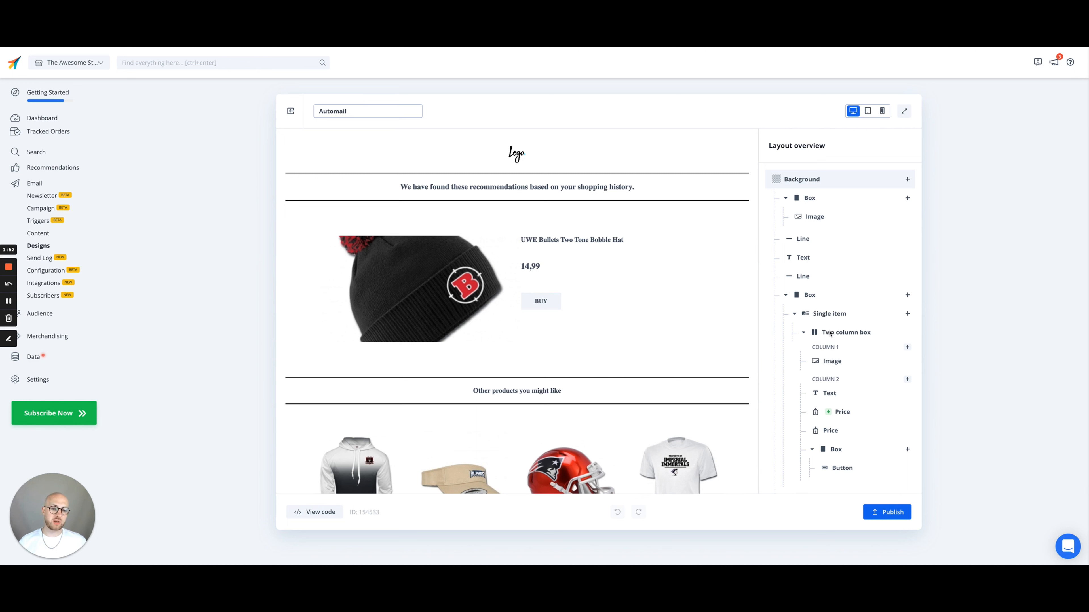
{"action": "left_click", "coordinate": [517, 155]}
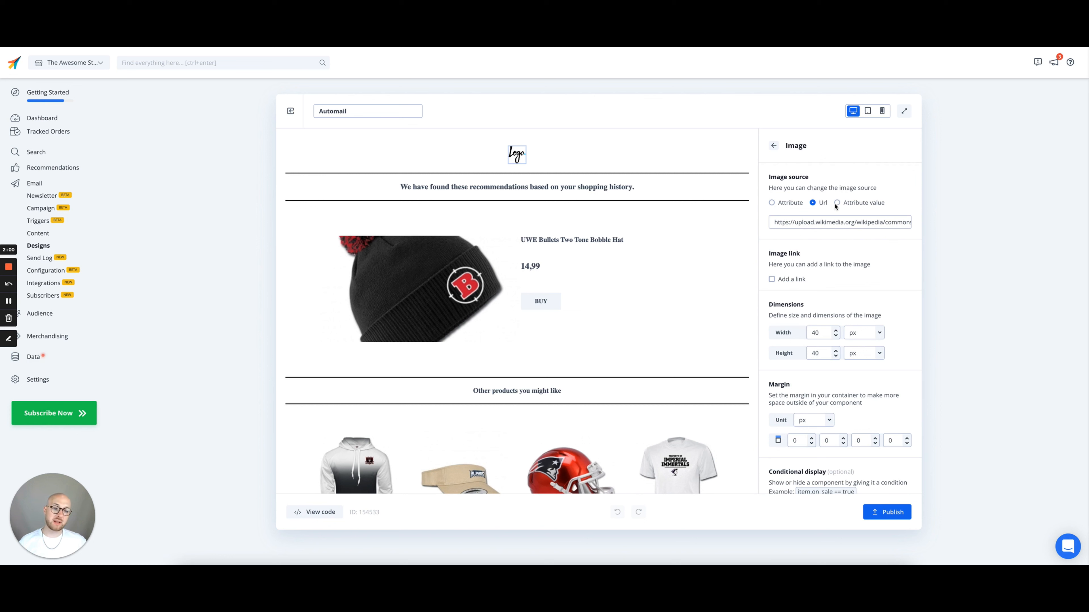
{"action": "triple_click", "coordinate": [878, 222]}
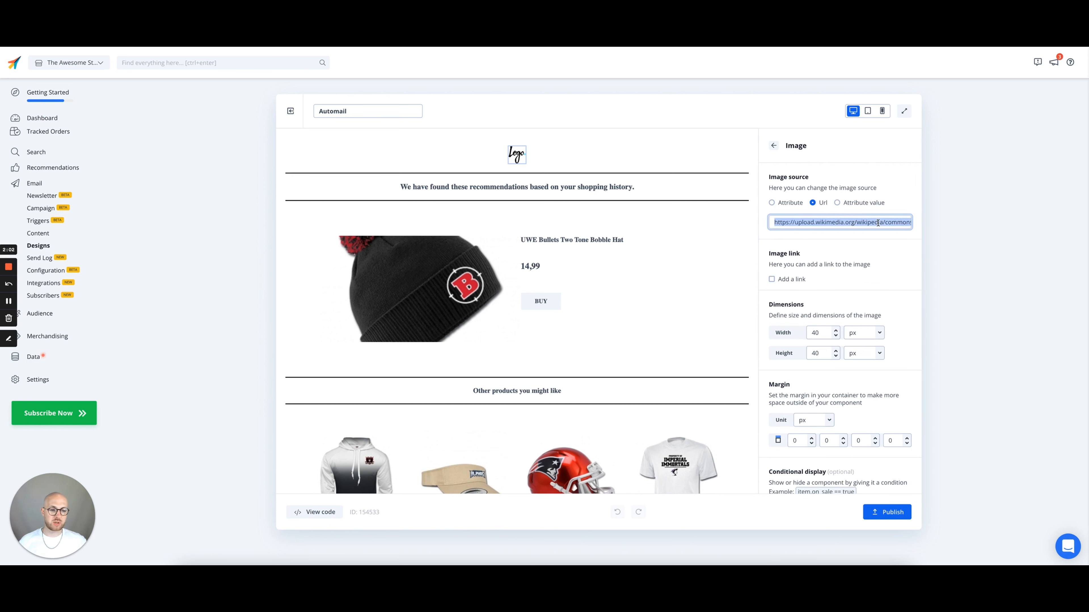
{"action": "key", "text": "BackSpace"}
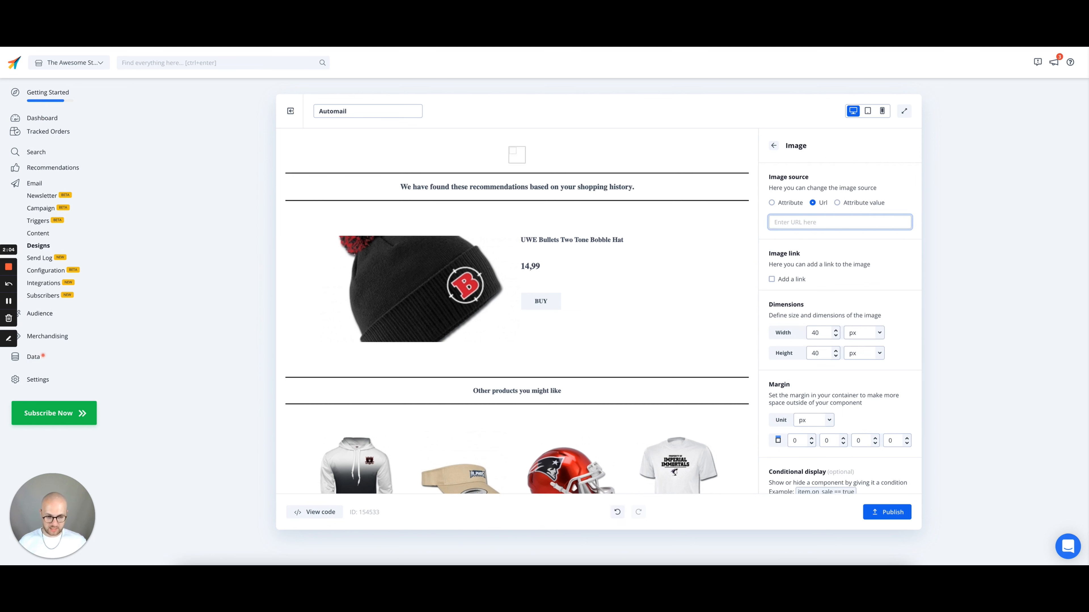
{"action": "type", "text": "https://clerk.io/images/logo.svg"}
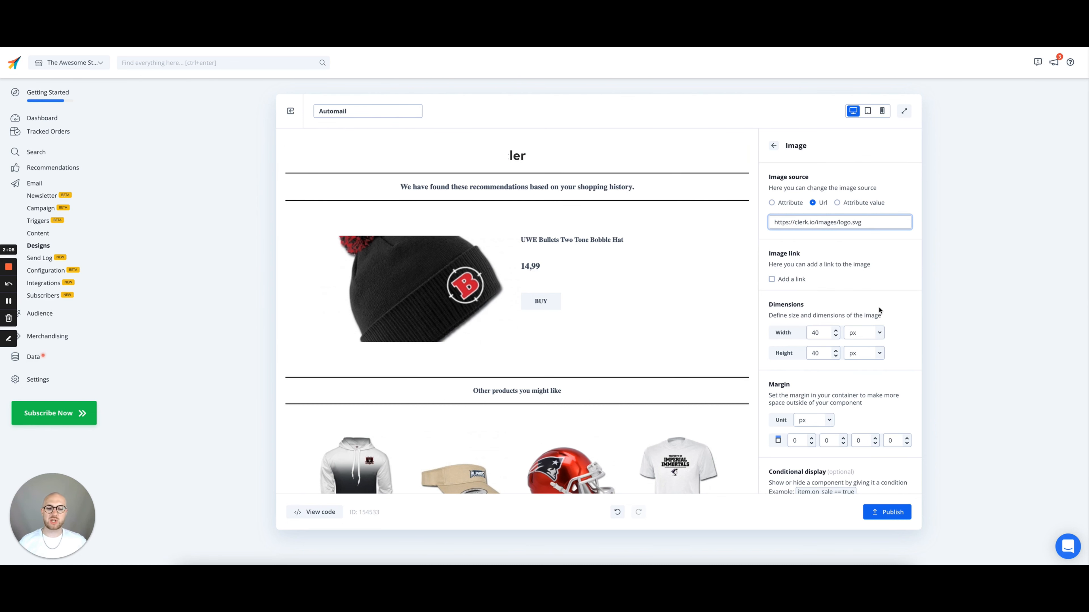
Set the header logo's width to 200 px and its height to 55 px.
{"action": "double_click", "coordinate": [815, 333]}
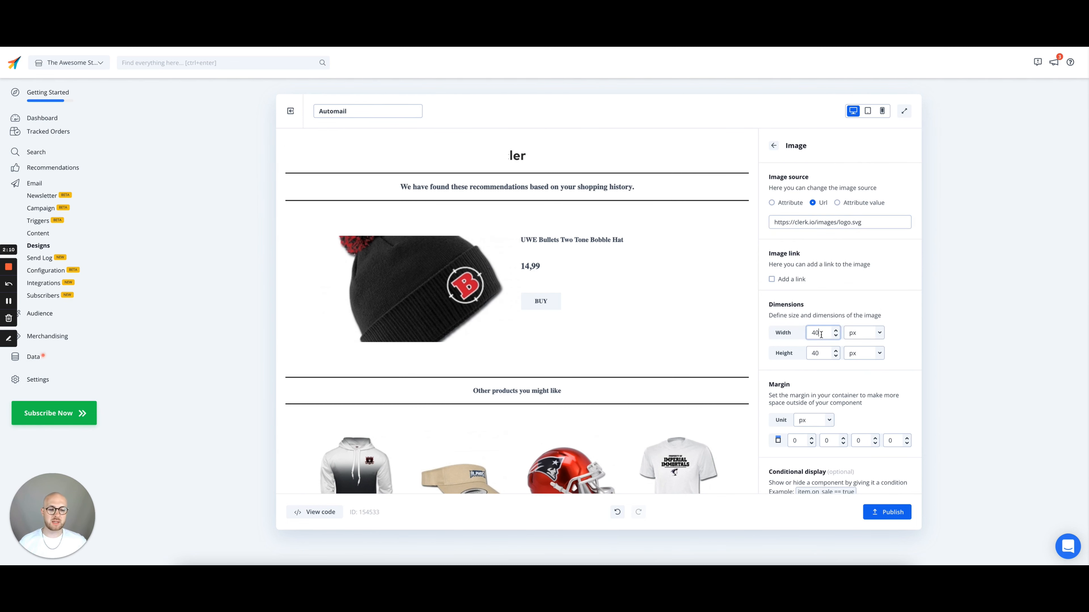
{"action": "key", "text": "BackSpace"}
{"action": "type", "text": "200"}
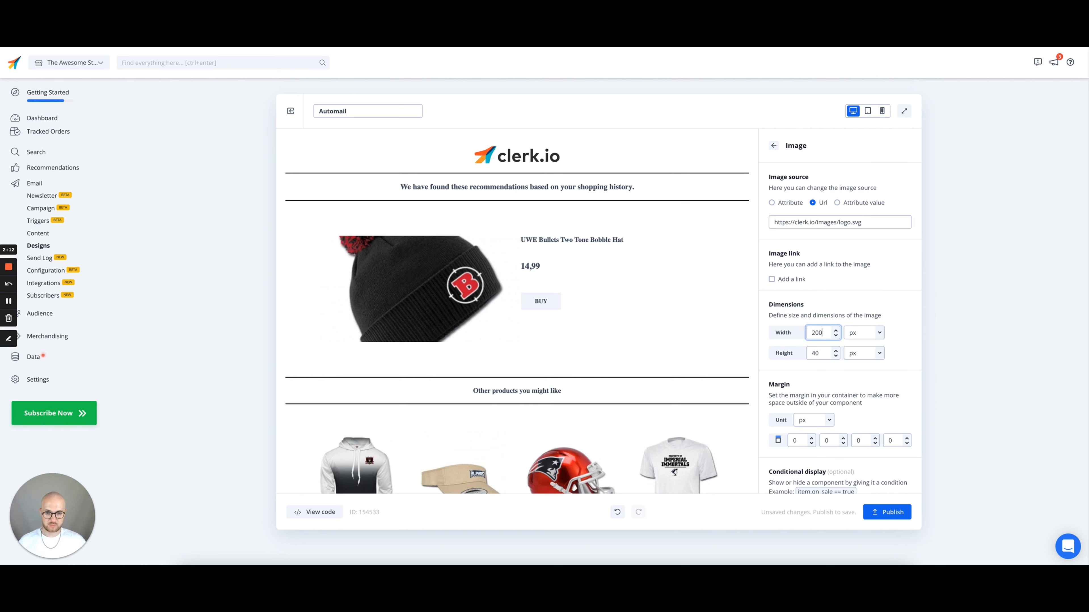
{"action": "double_click", "coordinate": [819, 353]}
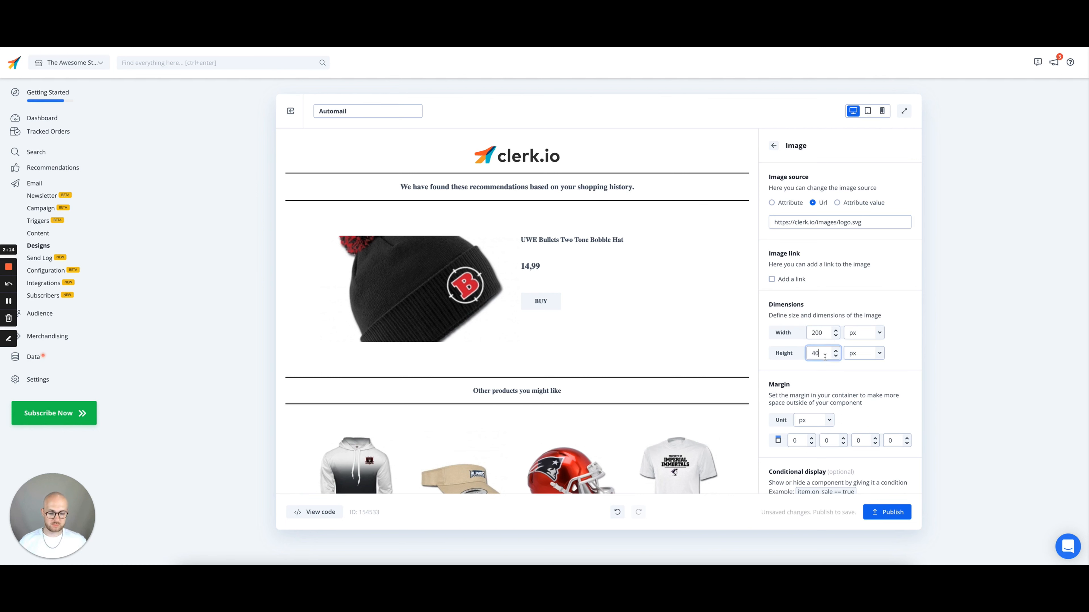
{"action": "key", "text": "BackSpace"}
{"action": "type", "text": "57"}
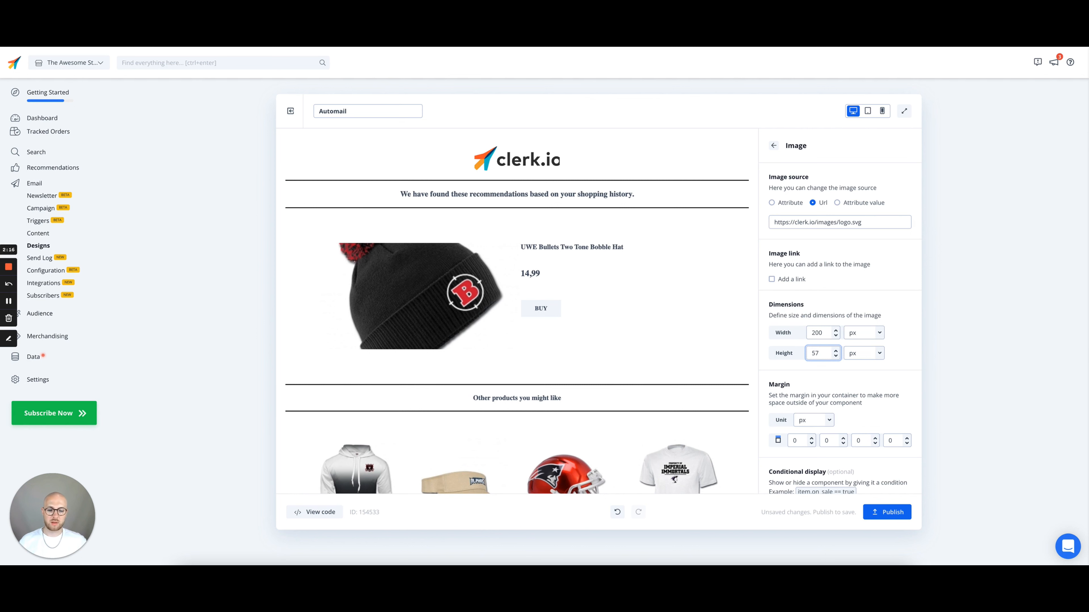
{"action": "key", "text": "Up"}
{"action": "key", "text": "Up"}
{"action": "key", "text": "Up"}
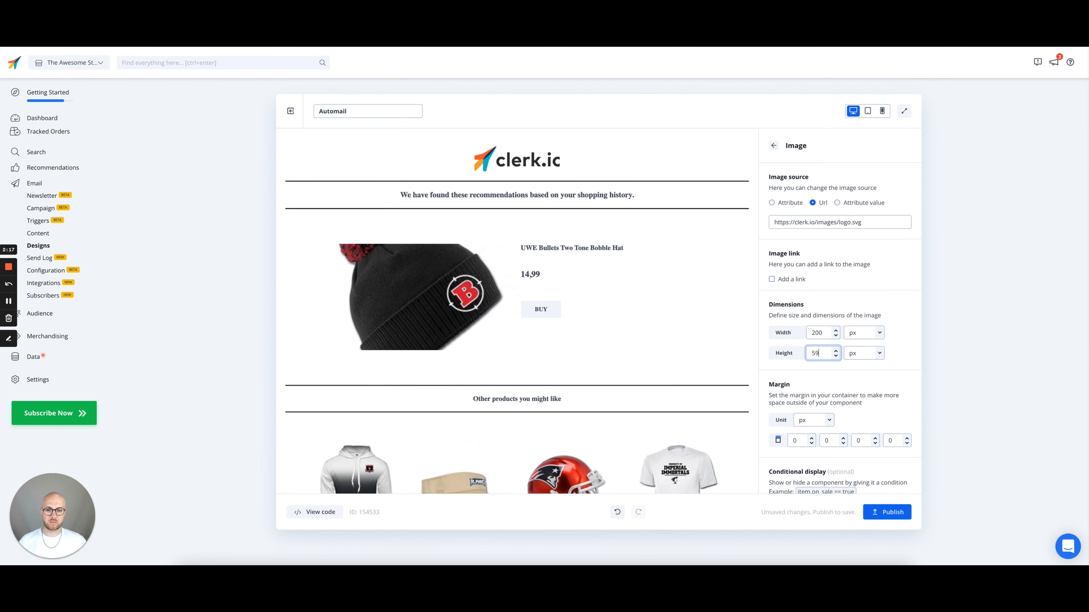
{"action": "key", "text": "Down"}
{"action": "key", "text": "Down"}
{"action": "key", "text": "Down"}
{"action": "key", "text": "Down"}
{"action": "key", "text": "Down"}
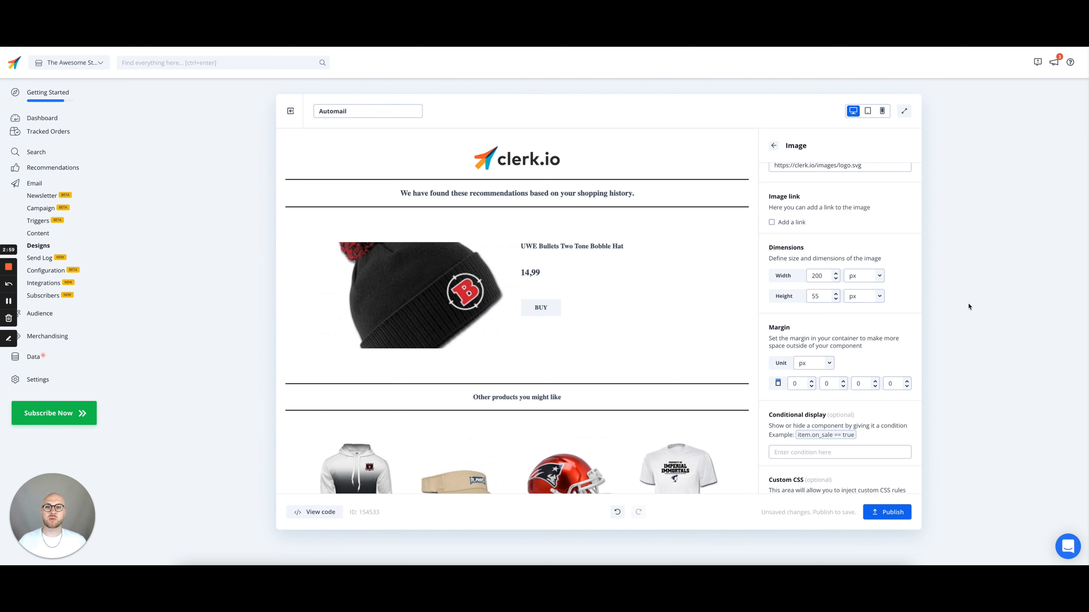
Add the custom CSS rule font-family:arial; to the recommendations heading text below the logo.
{"action": "left_click", "coordinate": [571, 198]}
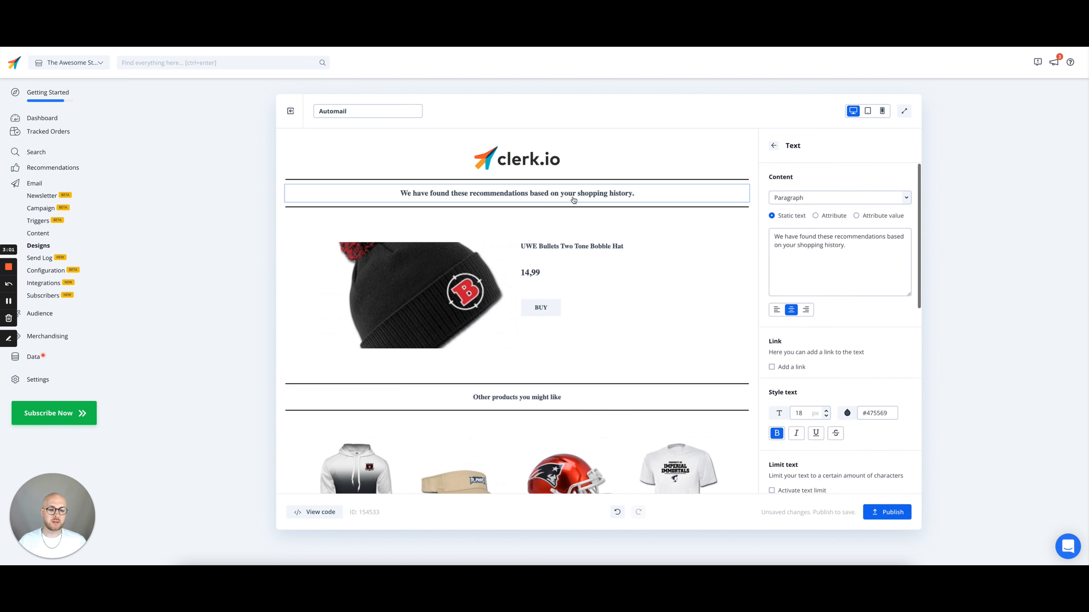
{"action": "scroll", "coordinate": [855, 307], "scroll_direction": "down", "scroll_amount": 3}
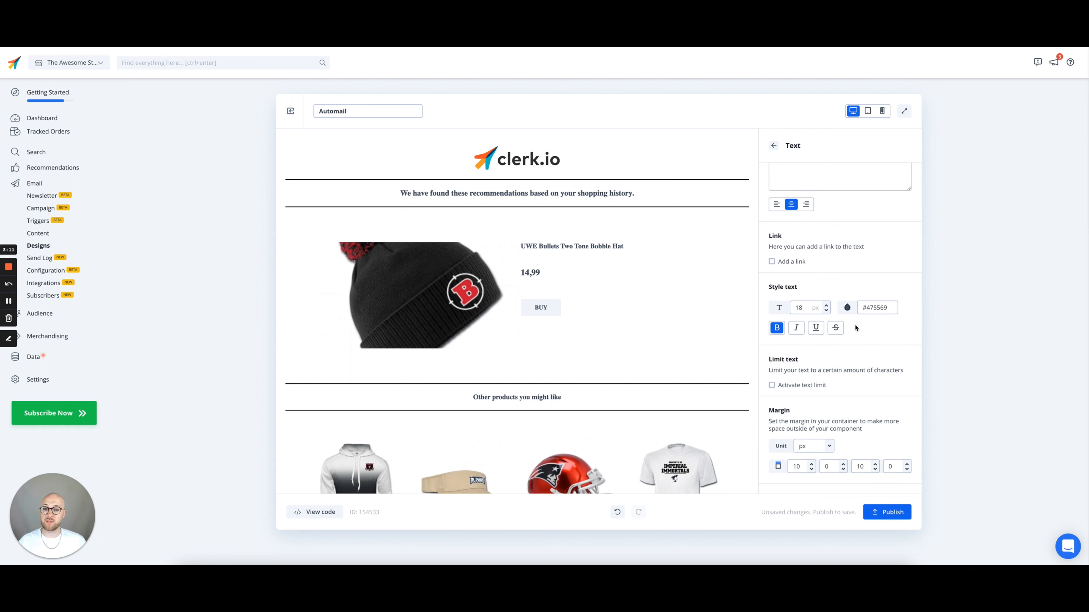
{"action": "scroll", "coordinate": [855, 328], "scroll_direction": "down", "scroll_amount": 5}
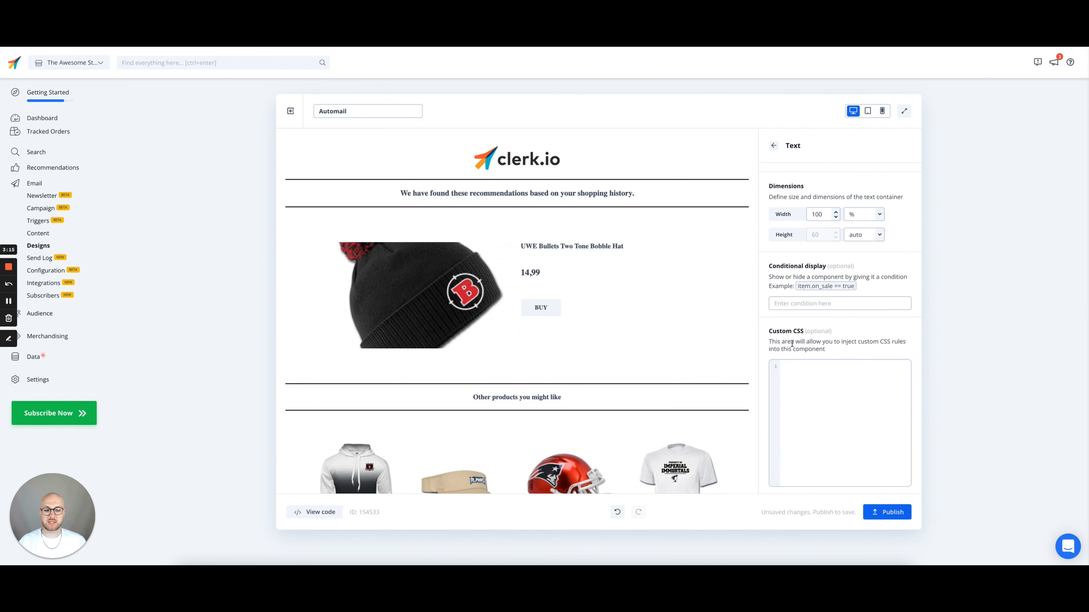
{"action": "left_click", "coordinate": [790, 370]}
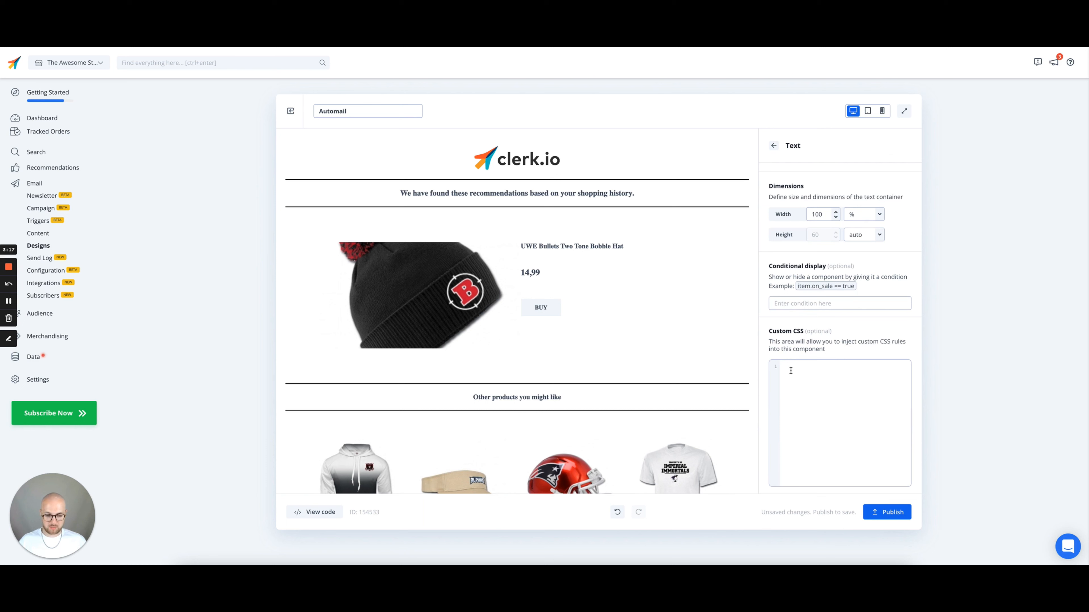
{"action": "type", "text": "font-family:arial;"}
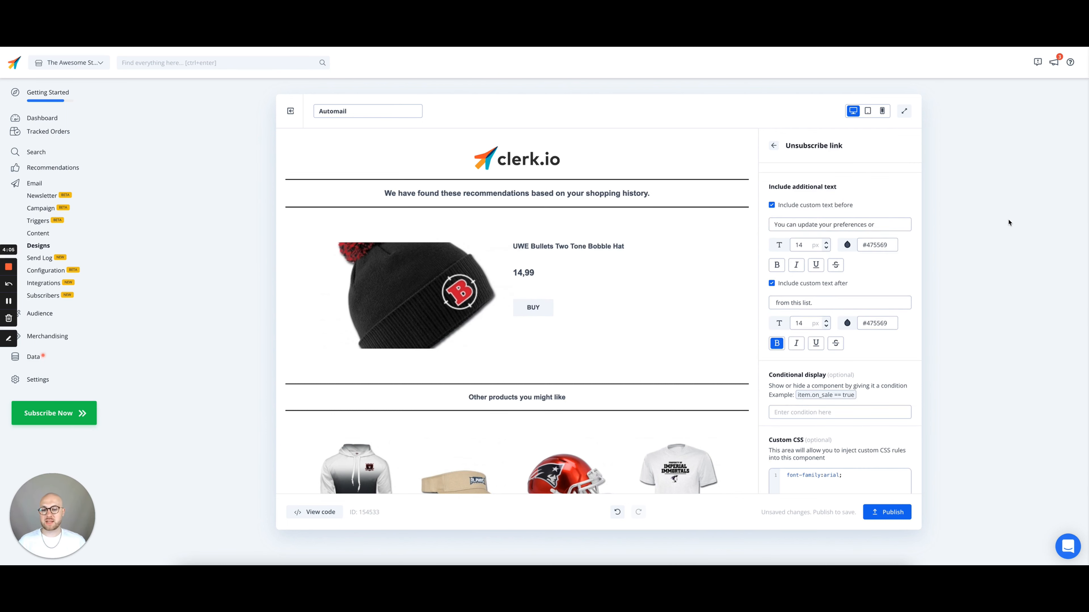
Add the custom CSS rule border-radius:100px; to the BUY button of the featured Bobble Hat product.
{"action": "scroll", "coordinate": [553, 334], "scroll_direction": "down", "scroll_amount": 6}
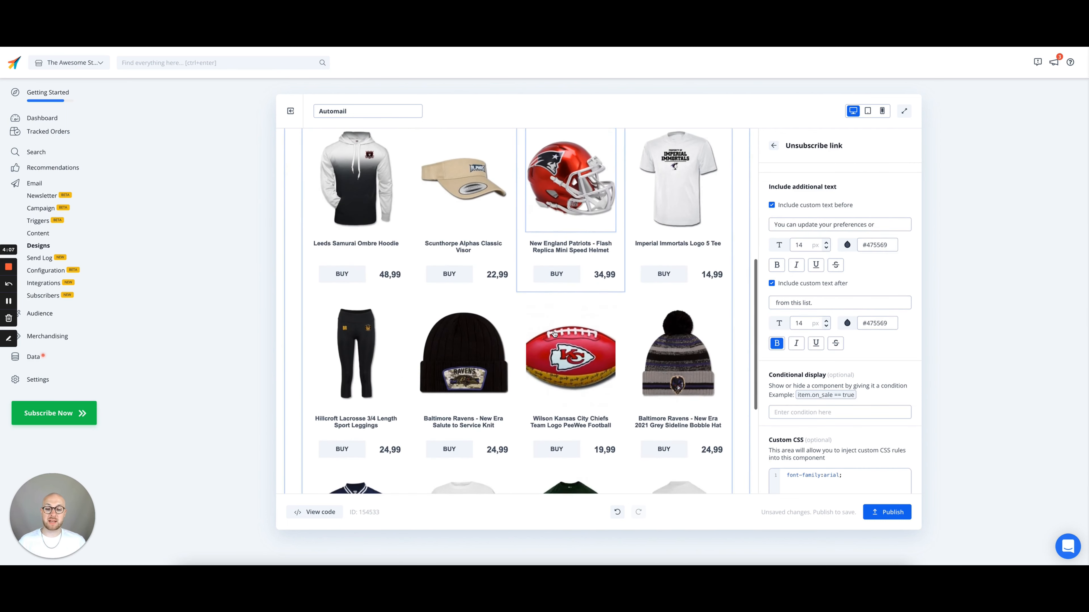
{"action": "scroll", "coordinate": [554, 334], "scroll_direction": "down", "scroll_amount": 5}
{"action": "scroll", "coordinate": [554, 333], "scroll_direction": "up", "scroll_amount": 8}
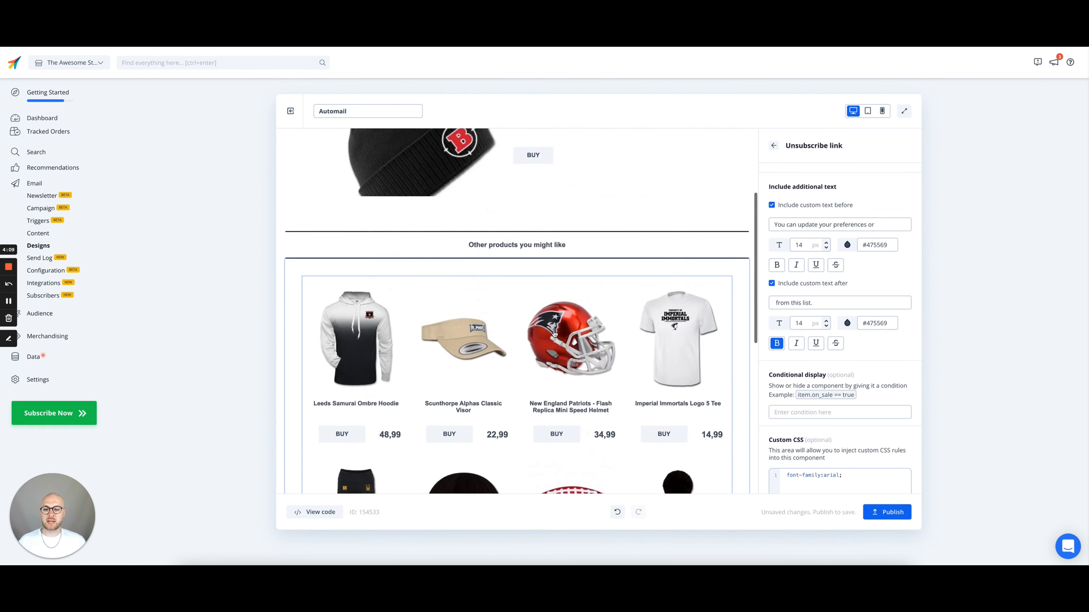
{"action": "scroll", "coordinate": [553, 333], "scroll_direction": "up", "scroll_amount": 4}
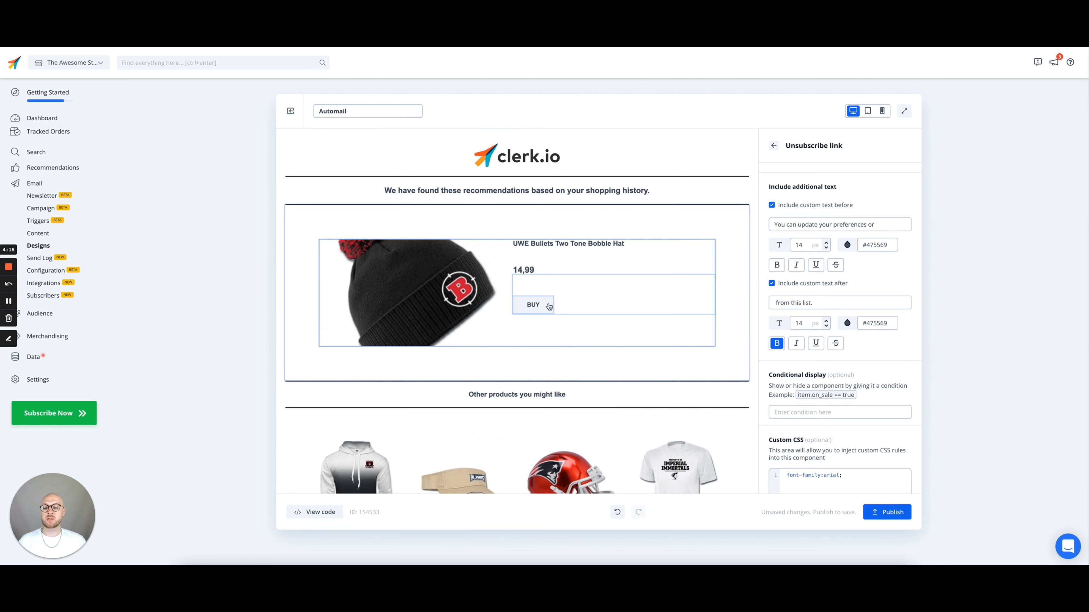
{"action": "left_click", "coordinate": [549, 307]}
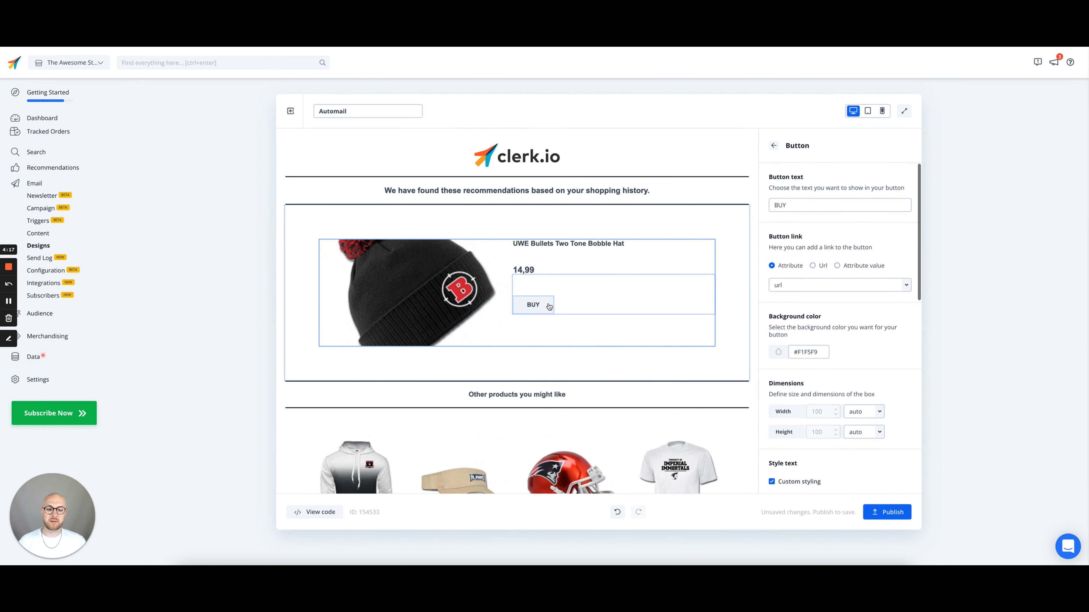
{"action": "scroll", "coordinate": [836, 385], "scroll_direction": "down", "scroll_amount": 3}
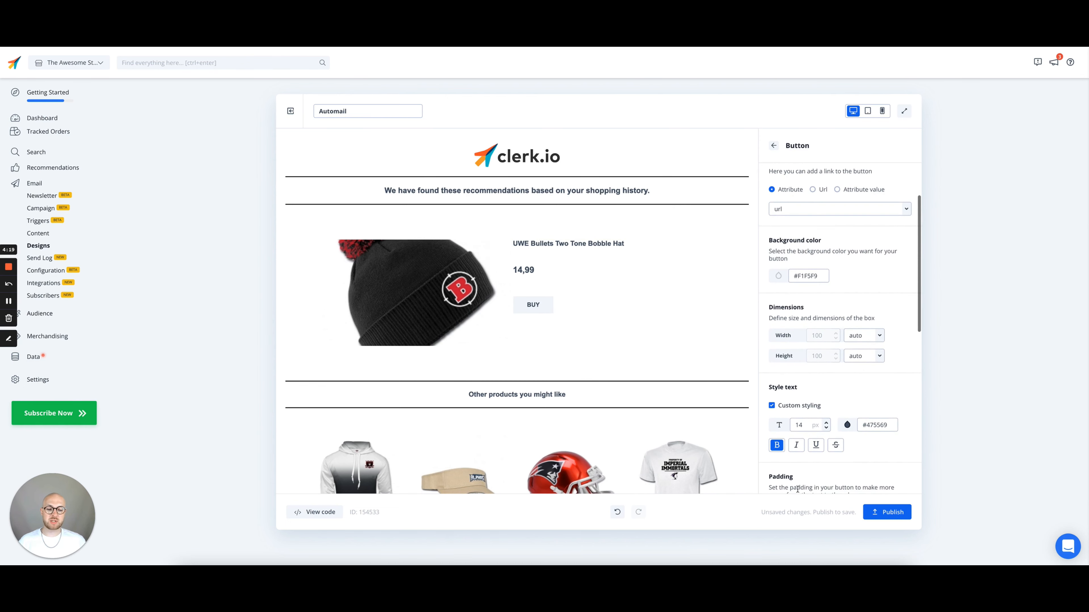
{"action": "scroll", "coordinate": [829, 437], "scroll_direction": "down", "scroll_amount": 8}
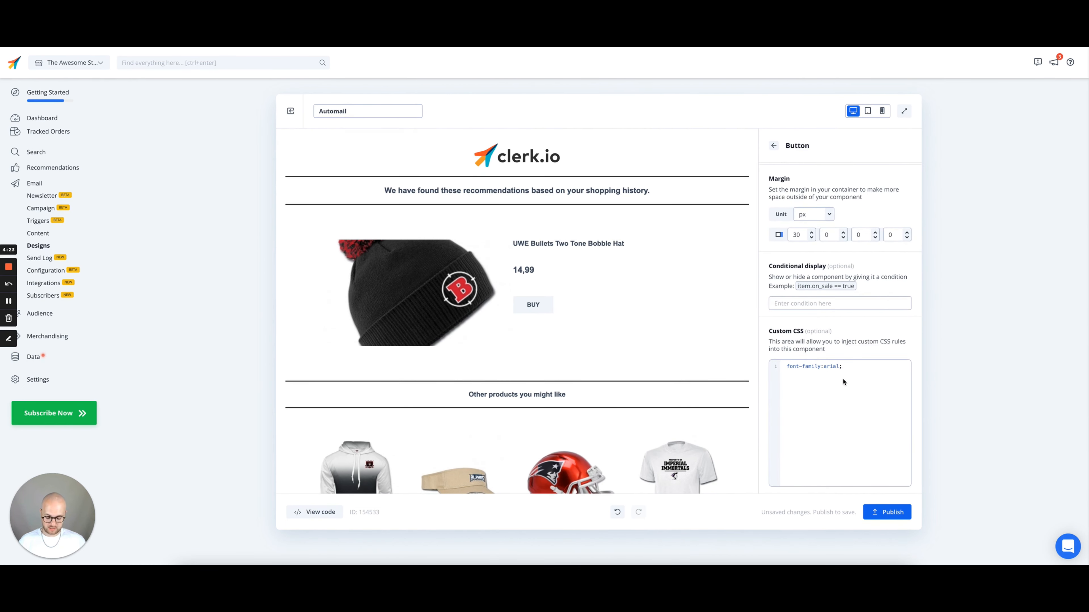
{"action": "key", "text": "Return"}
{"action": "type", "text": "border-radius:100px;"}
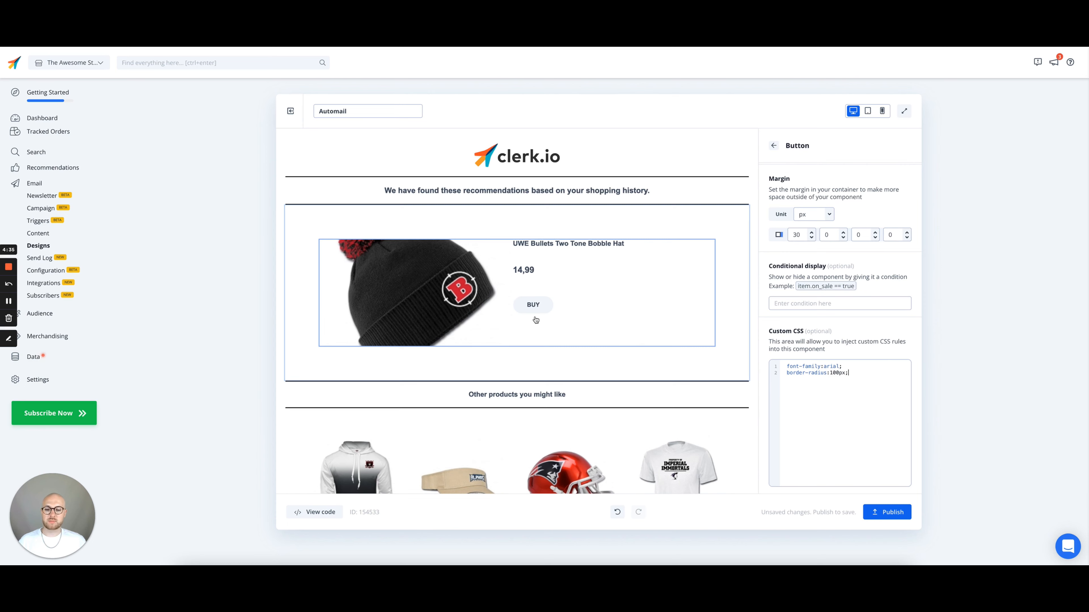
Add the custom CSS rule border-radius:100px; to the BUY buttons in the product grid under "Other products you might like".
{"action": "scroll", "coordinate": [536, 319], "scroll_direction": "down", "scroll_amount": 5}
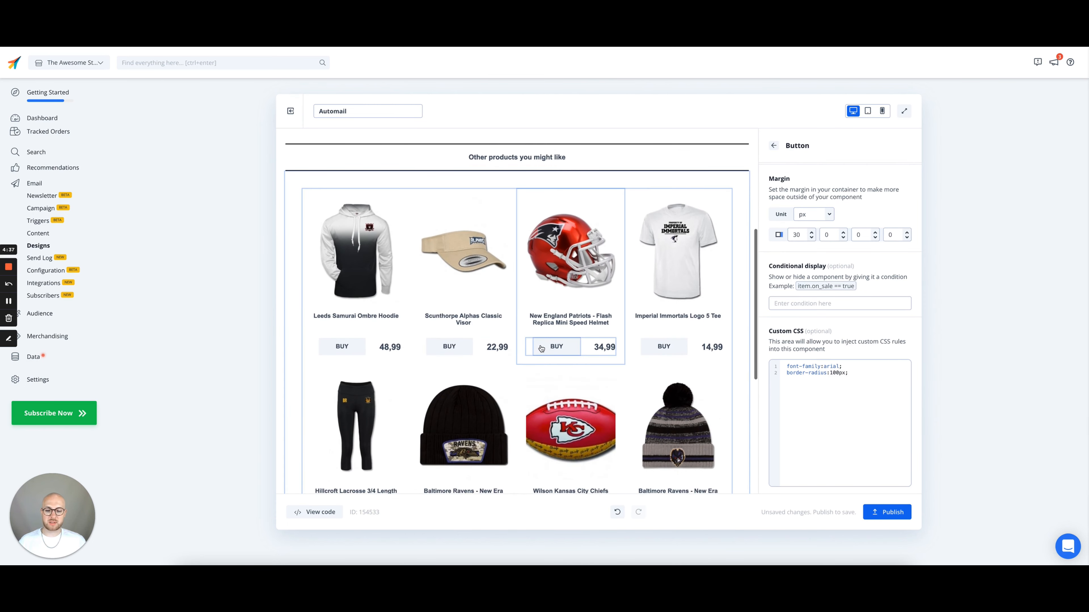
{"action": "left_click", "coordinate": [541, 348]}
{"action": "scroll", "coordinate": [773, 436], "scroll_direction": "down", "scroll_amount": 5}
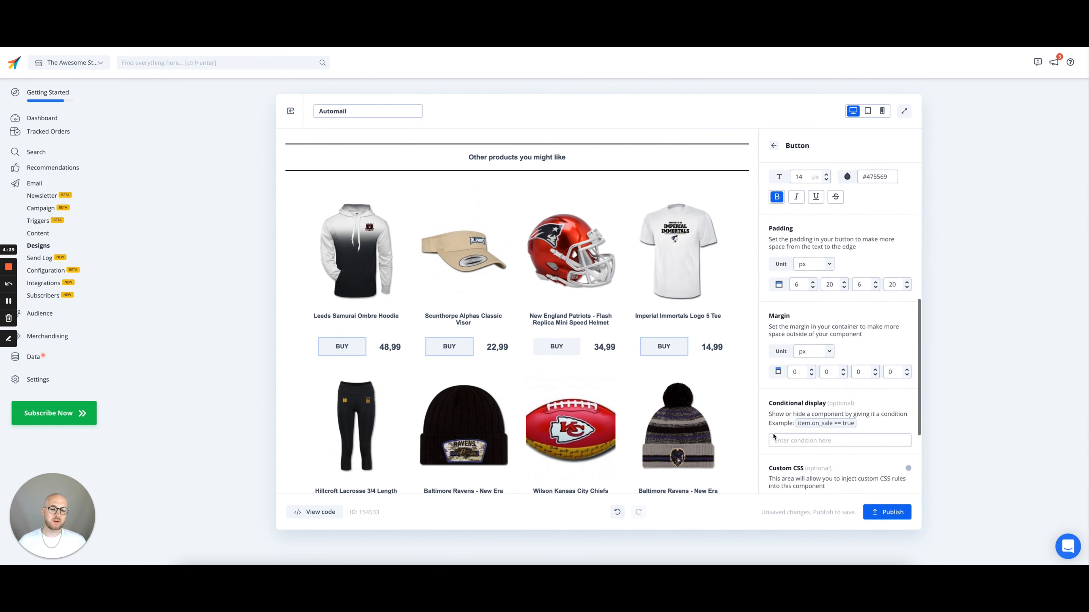
{"action": "scroll", "coordinate": [774, 437], "scroll_direction": "down", "scroll_amount": 4}
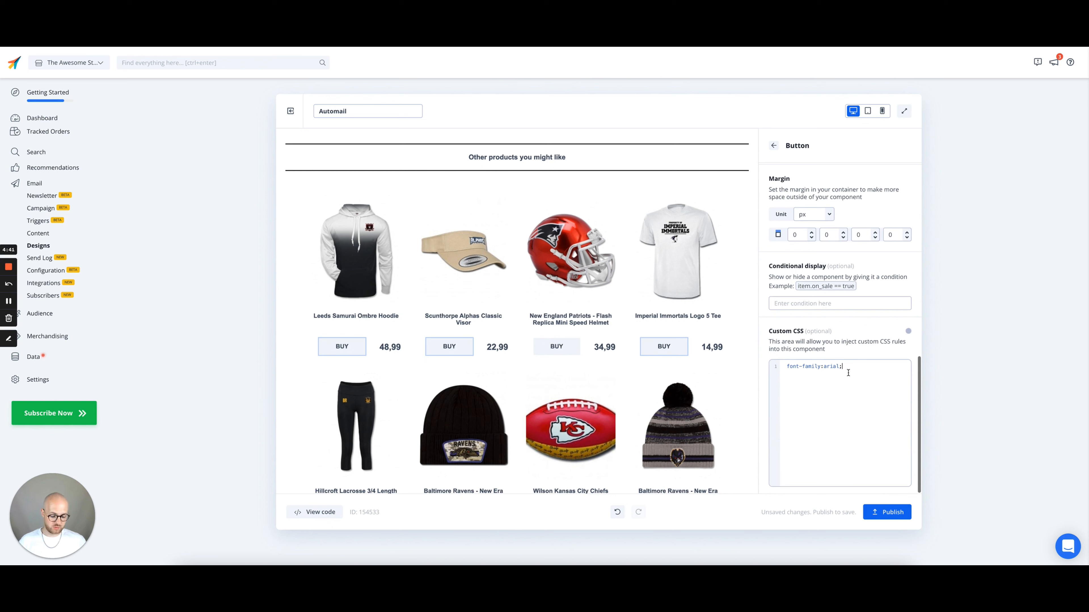
{"action": "key", "text": "Return"}
{"action": "type", "text": "border-radius:100px;"}
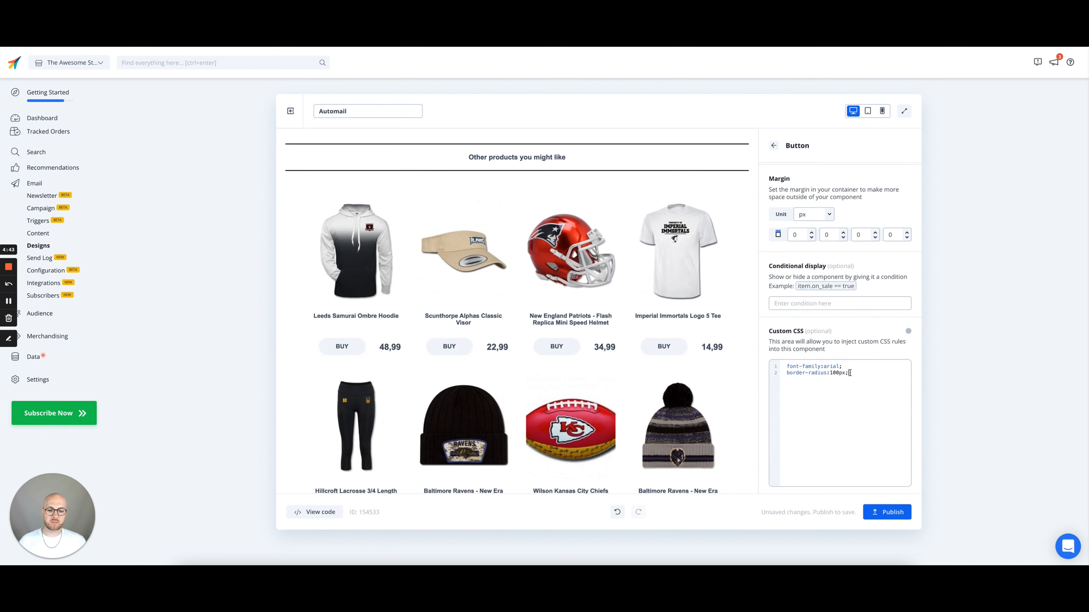
Check the design's unsubscribe footer, then switch to the Clerk.io Help Center article on managing subscribers and select the unsubscribe link code template.
{"action": "scroll", "coordinate": [665, 366], "scroll_direction": "down", "scroll_amount": 5}
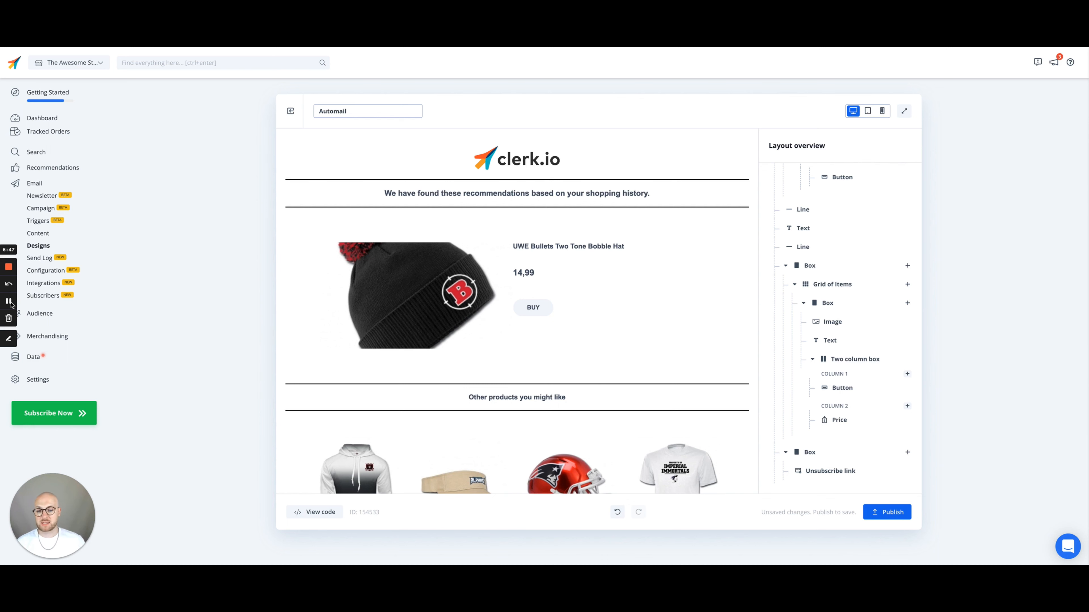
{"action": "scroll", "coordinate": [678, 388], "scroll_direction": "down", "scroll_amount": 10}
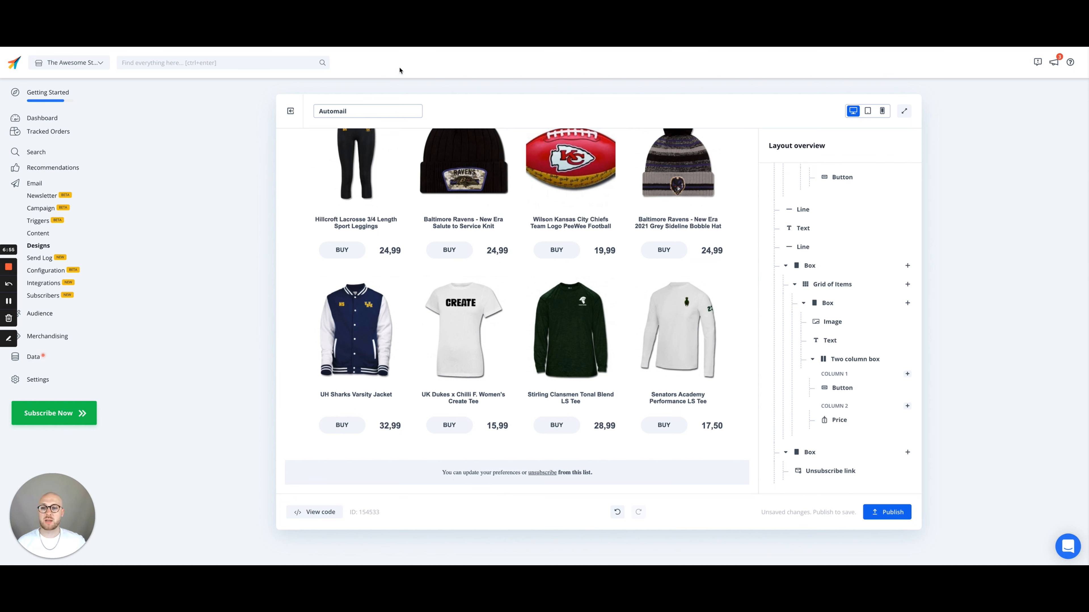
{"action": "key", "text": "ctrl+Tab"}
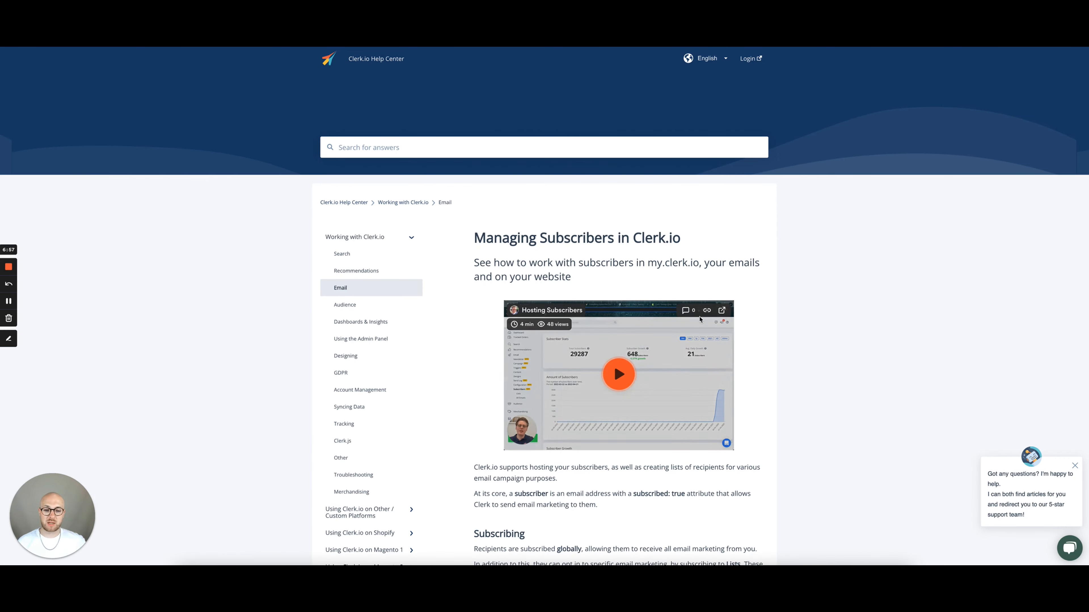
{"action": "scroll", "coordinate": [657, 255], "scroll_direction": "down", "scroll_amount": 10}
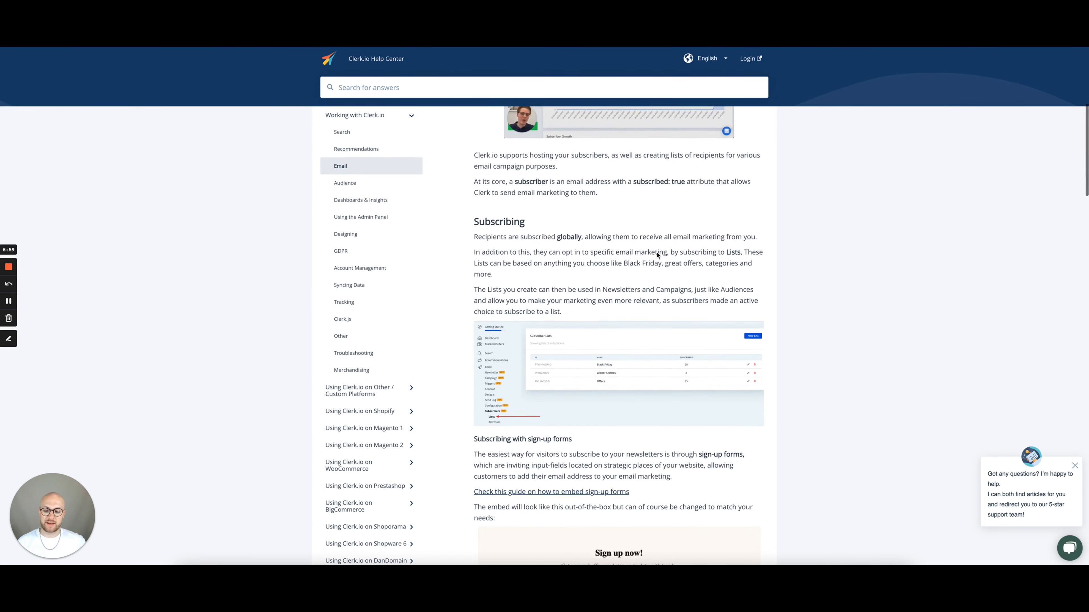
{"action": "scroll", "coordinate": [657, 250], "scroll_direction": "down", "scroll_amount": 8}
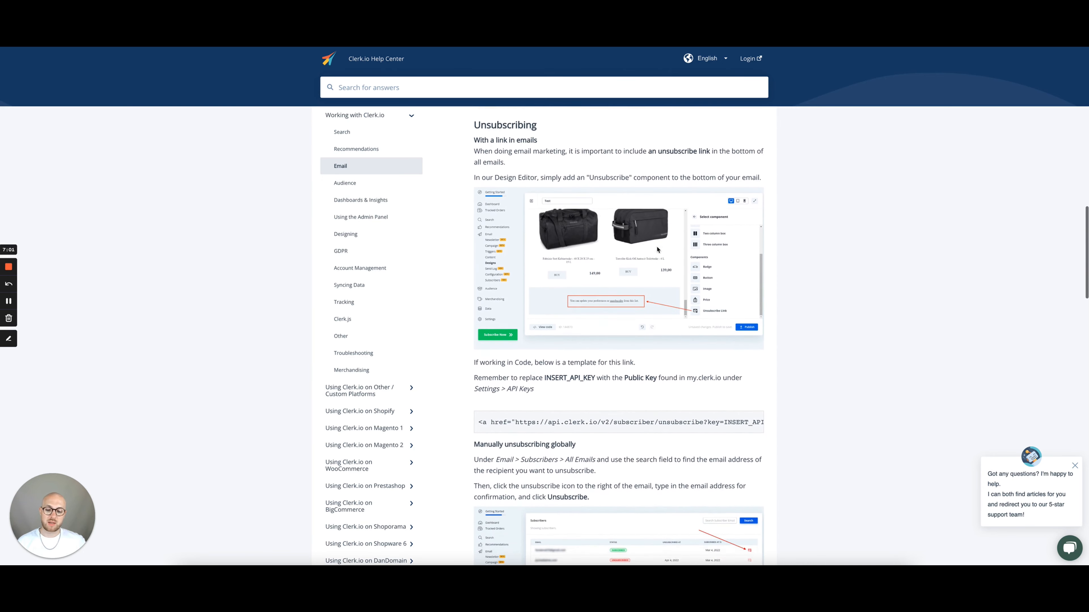
{"action": "triple_click", "coordinate": [503, 386]}
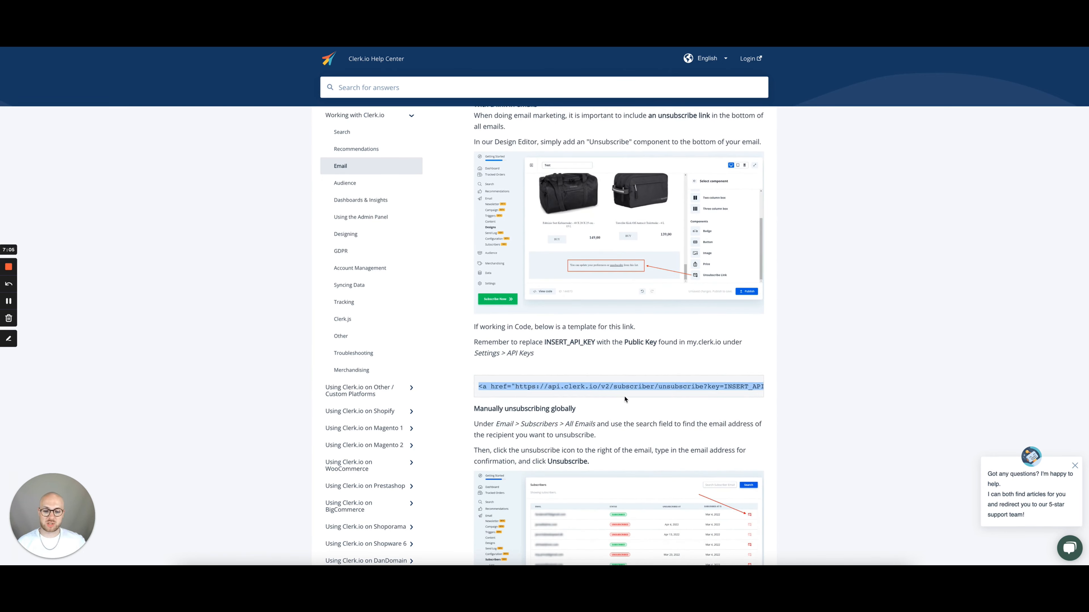
{"action": "scroll", "coordinate": [630, 390], "scroll_direction": "right", "scroll_amount": 6}
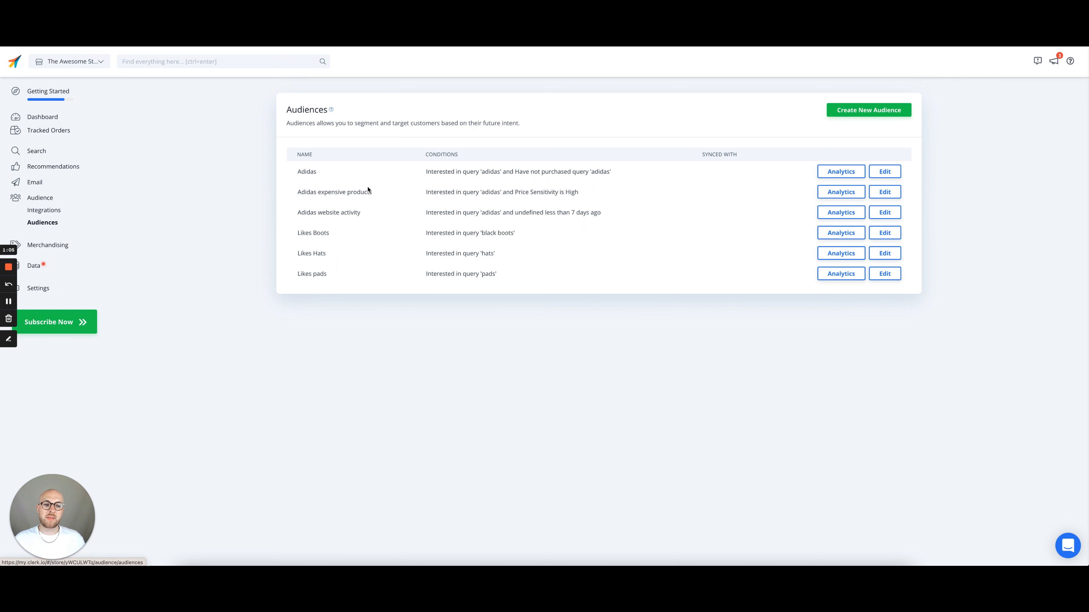
Create a new audience named "Customers who like gloves" using the Create my own audience option.
{"action": "left_click", "coordinate": [850, 110]}
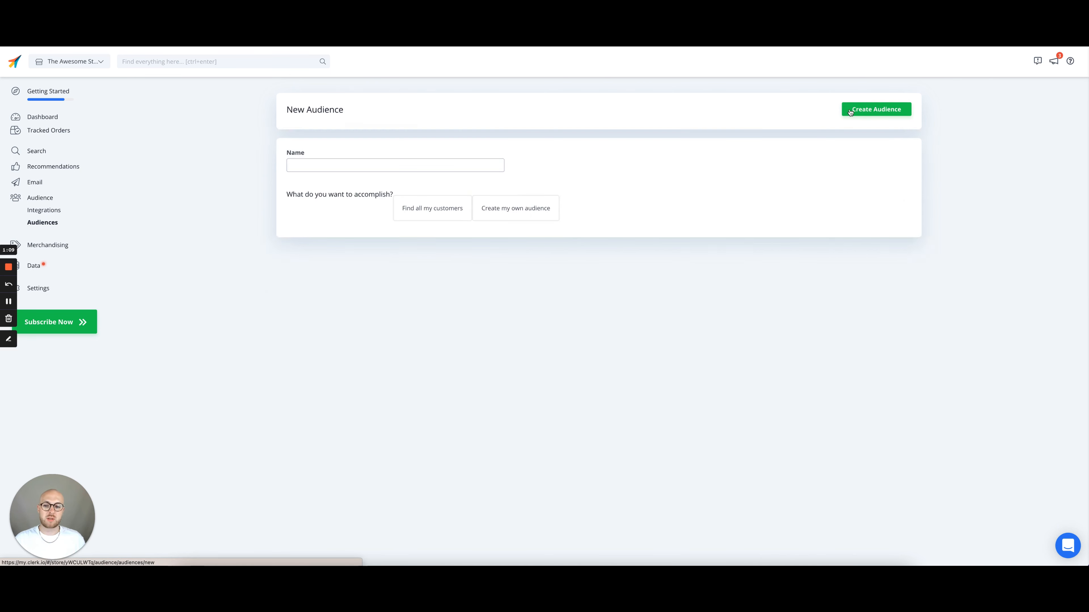
{"action": "left_click", "coordinate": [454, 167]}
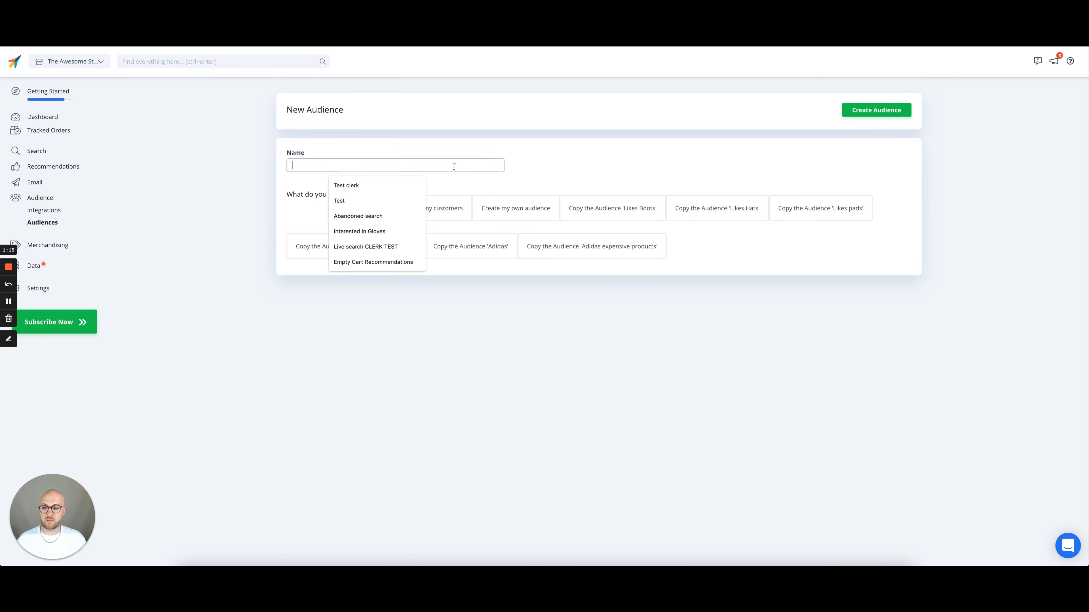
{"action": "type", "text": "Customer"}
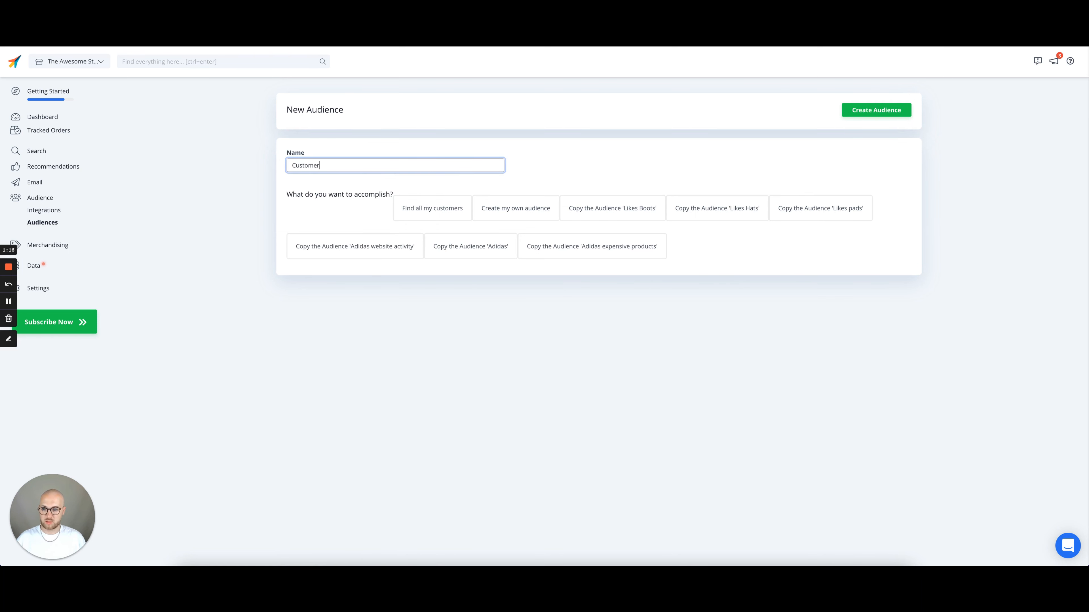
{"action": "type", "text": "s who li"}
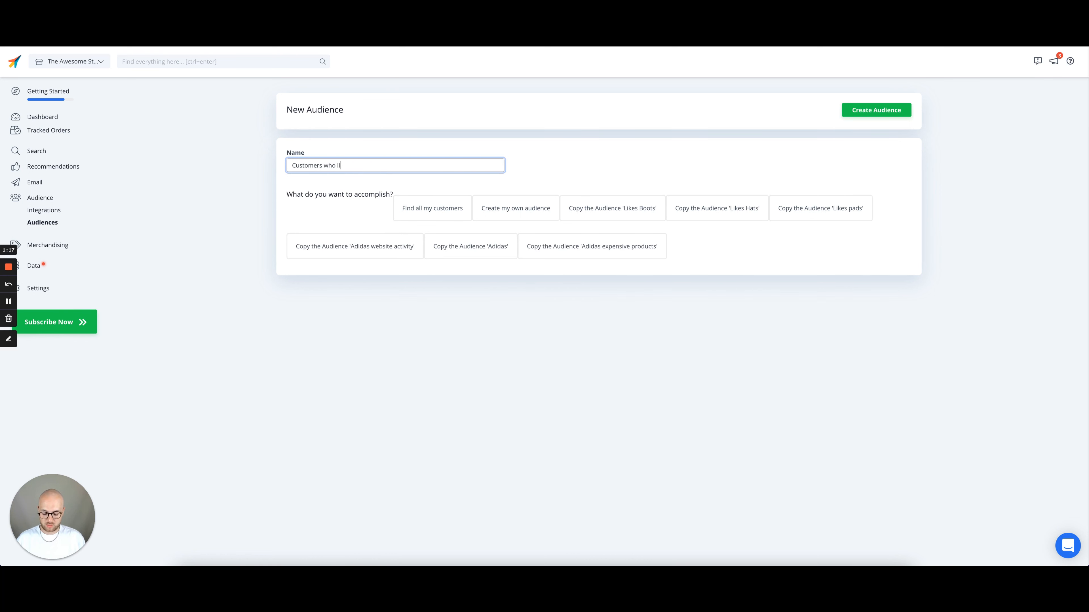
{"action": "type", "text": "ke gloves"}
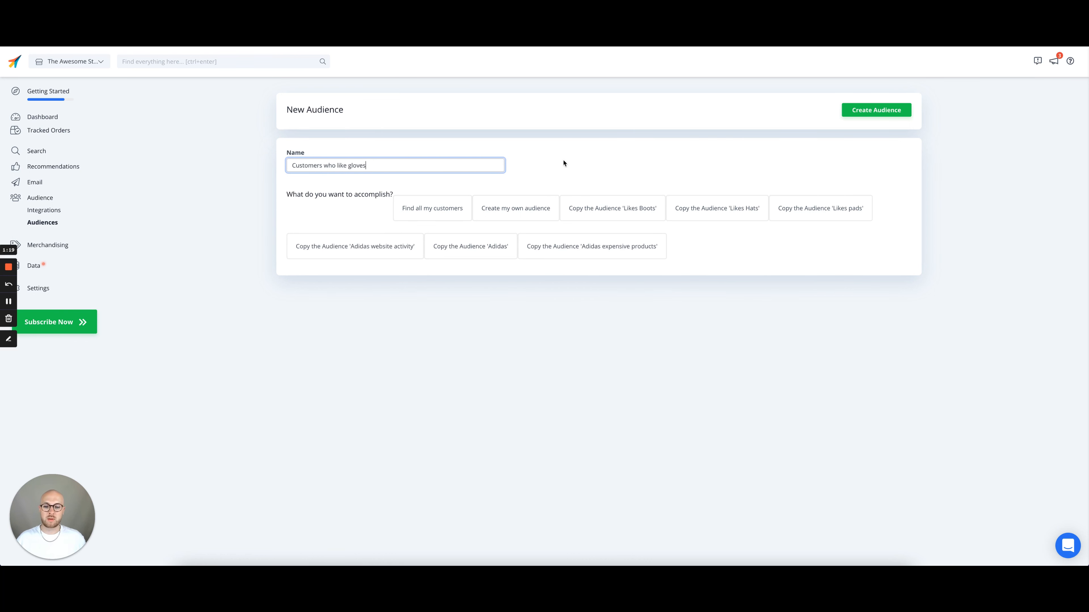
{"action": "left_click", "coordinate": [516, 210]}
{"action": "left_click", "coordinate": [846, 112]}
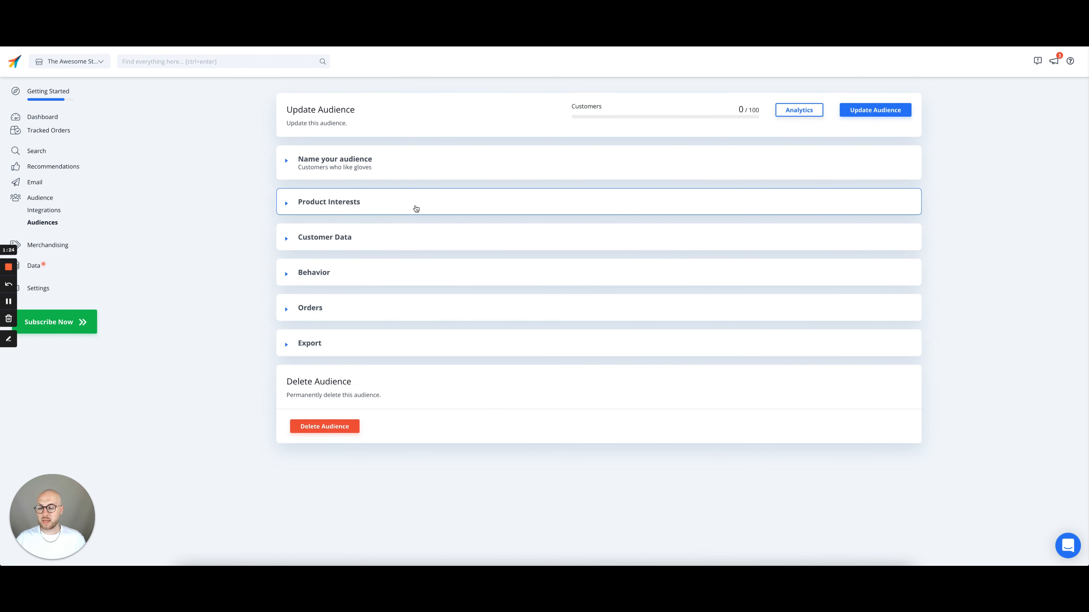
Set the audience's Interested In product interest to gloves.
{"action": "left_click", "coordinate": [352, 215]}
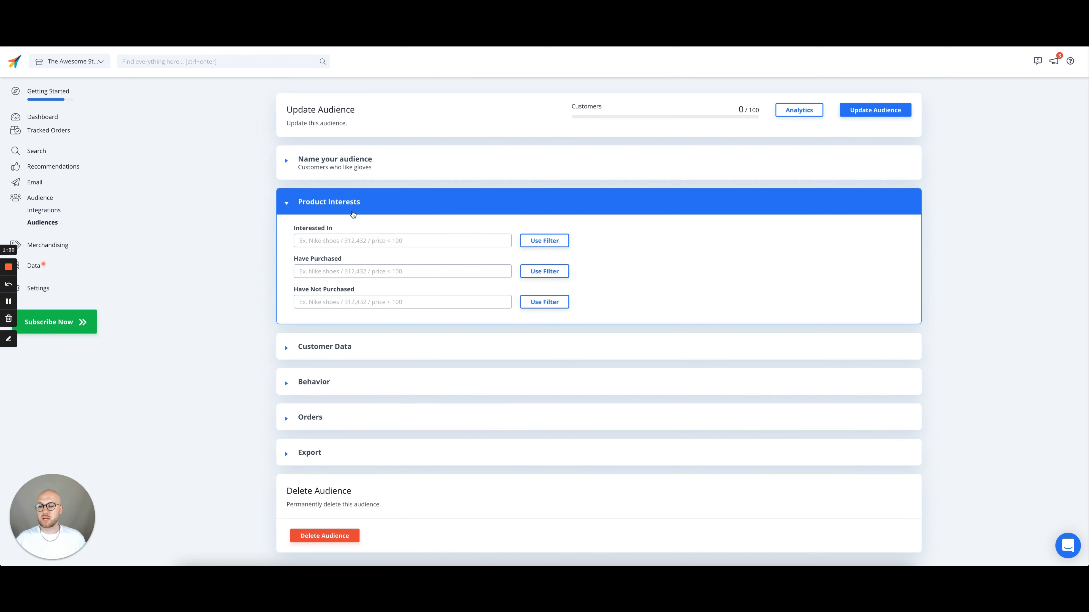
{"action": "left_click", "coordinate": [346, 240]}
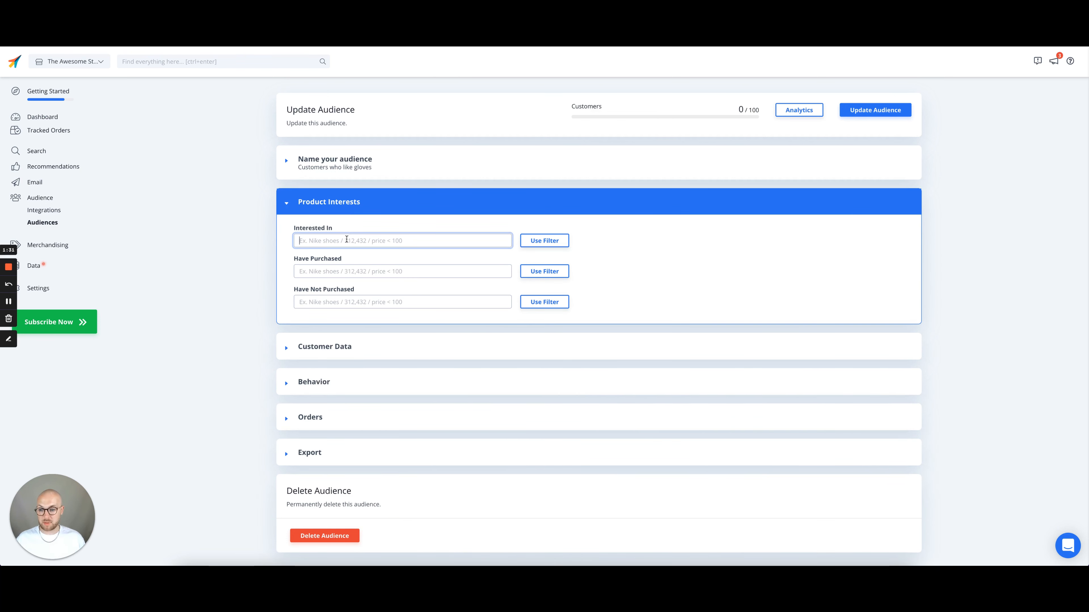
{"action": "type", "text": "glo"}
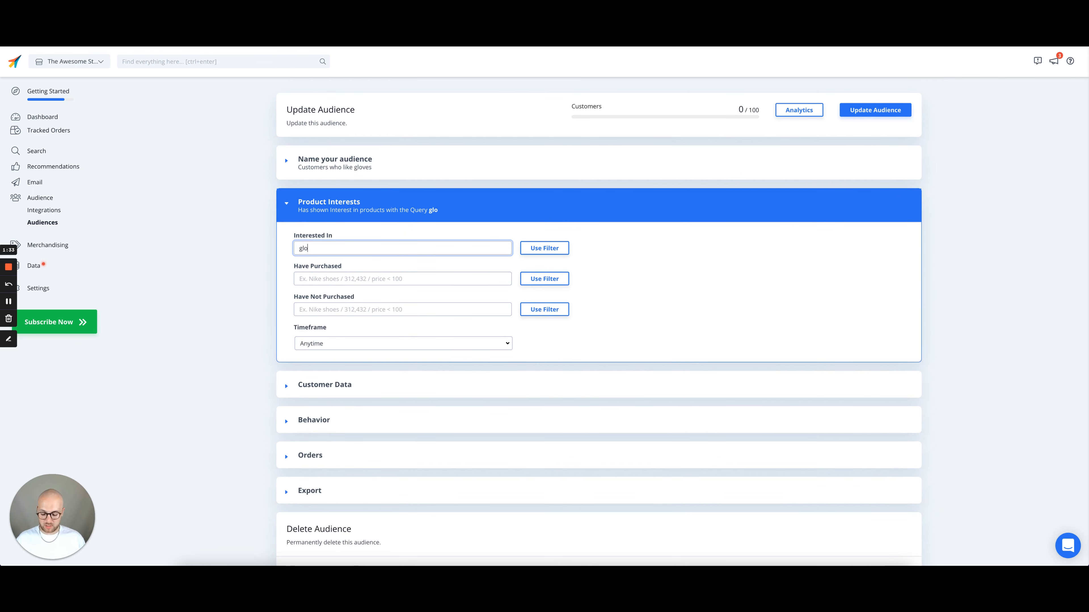
{"action": "type", "text": "ves"}
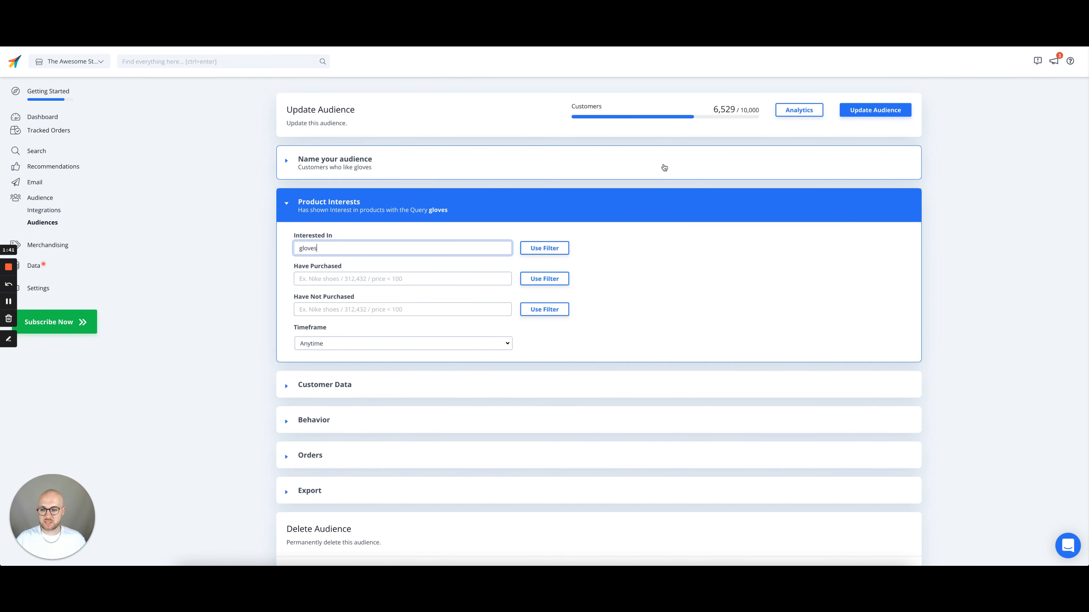
Expand the audience's Customer Data, Behavior and Orders sections and examine their available conditions.
{"action": "scroll", "coordinate": [669, 214], "scroll_direction": "down", "scroll_amount": 1}
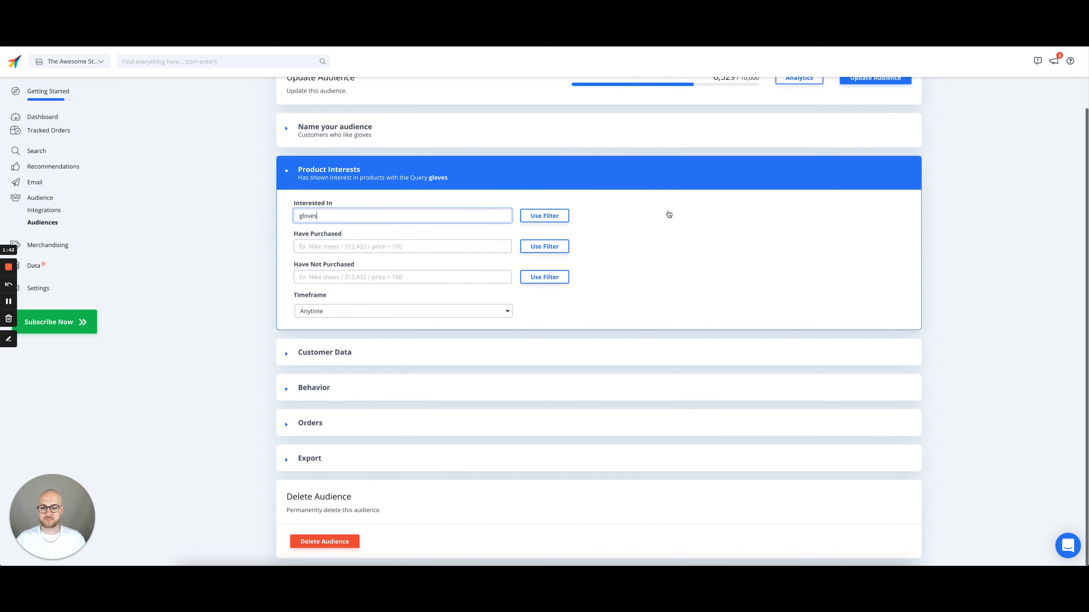
{"action": "left_click", "coordinate": [444, 358]}
{"action": "scroll", "coordinate": [445, 360], "scroll_direction": "down", "scroll_amount": 2}
{"action": "left_click", "coordinate": [371, 385]}
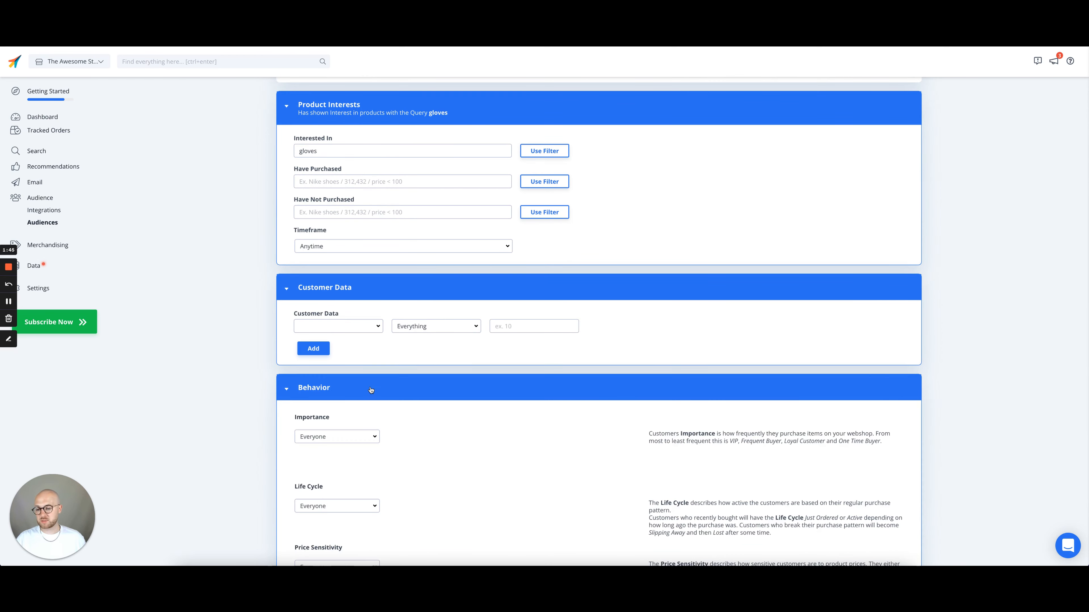
{"action": "scroll", "coordinate": [371, 388], "scroll_direction": "down", "scroll_amount": 3}
{"action": "scroll", "coordinate": [371, 389], "scroll_direction": "down", "scroll_amount": 5}
{"action": "left_click", "coordinate": [352, 420]}
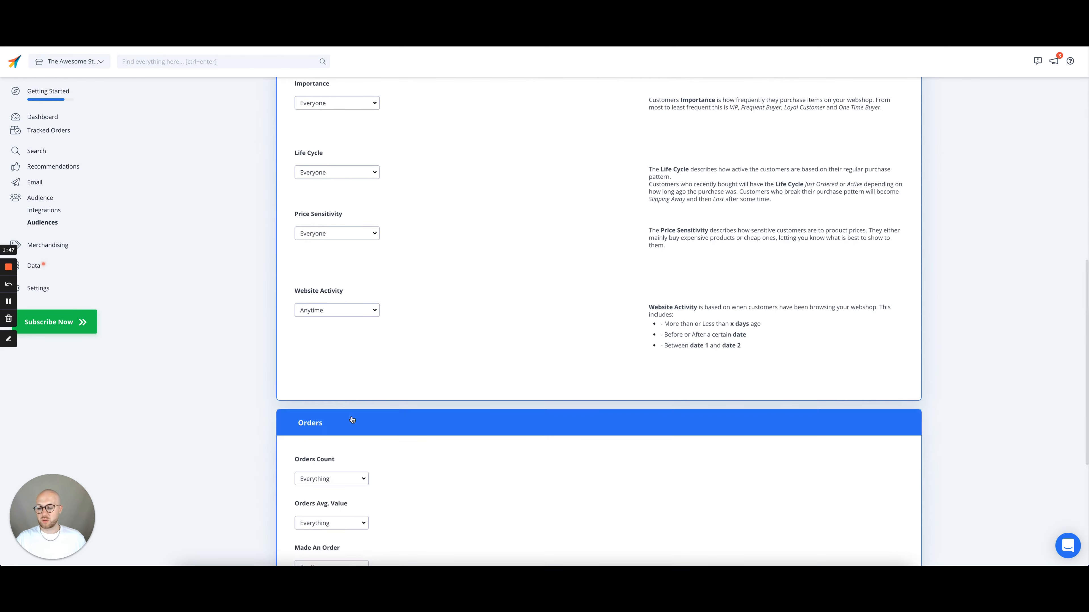
{"action": "scroll", "coordinate": [352, 421], "scroll_direction": "down", "scroll_amount": 1}
{"action": "scroll", "coordinate": [353, 420], "scroll_direction": "down", "scroll_amount": 4}
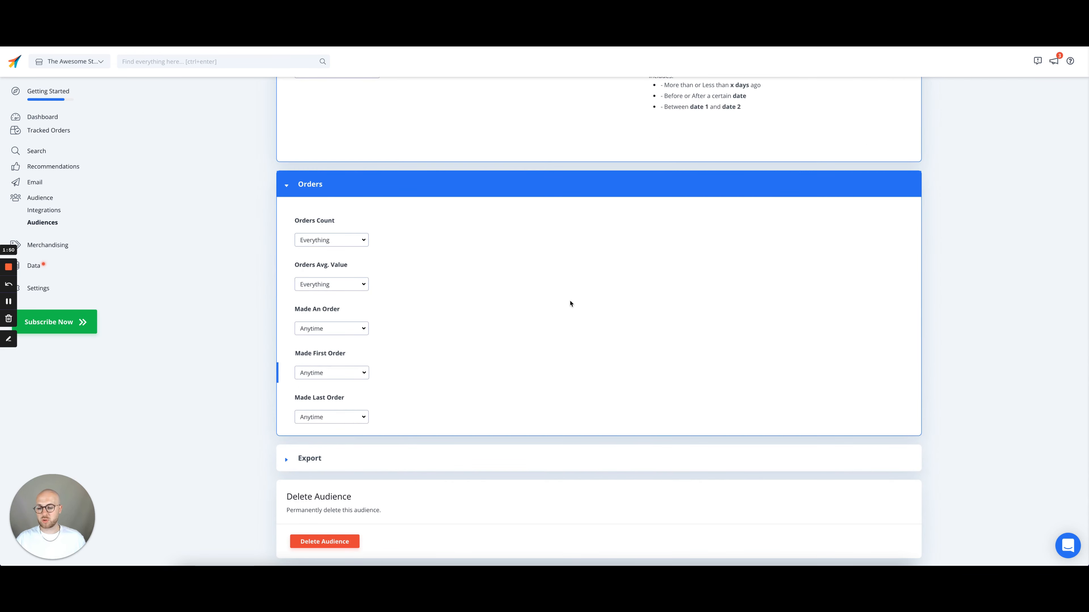
Save the updated gloves audience and return to the list of audiences.
{"action": "scroll", "coordinate": [623, 263], "scroll_direction": "up", "scroll_amount": 3}
{"action": "scroll", "coordinate": [622, 263], "scroll_direction": "up", "scroll_amount": 10}
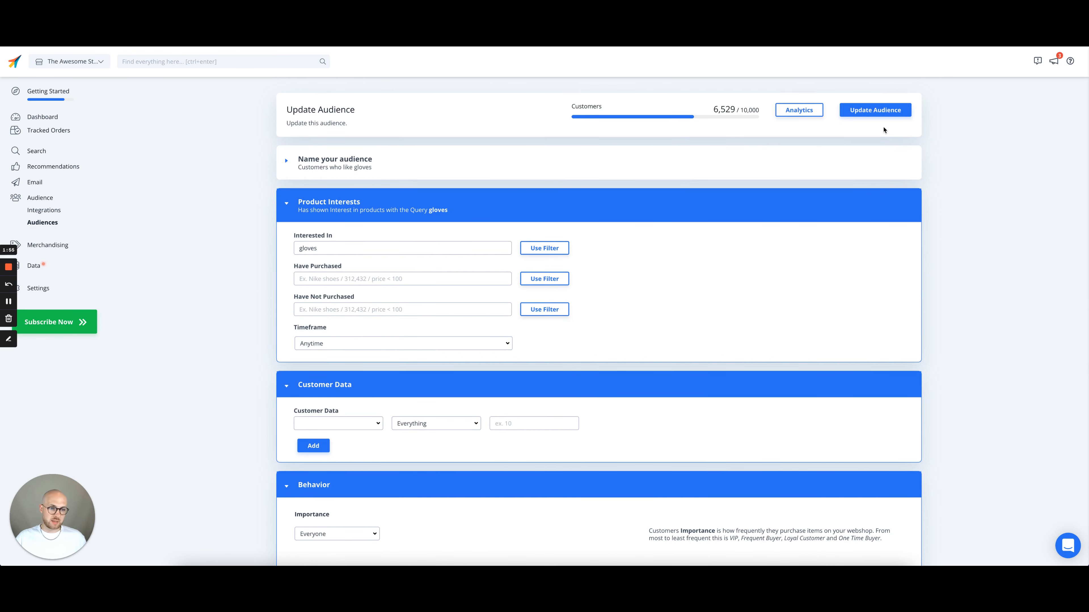
{"action": "left_click", "coordinate": [880, 115]}
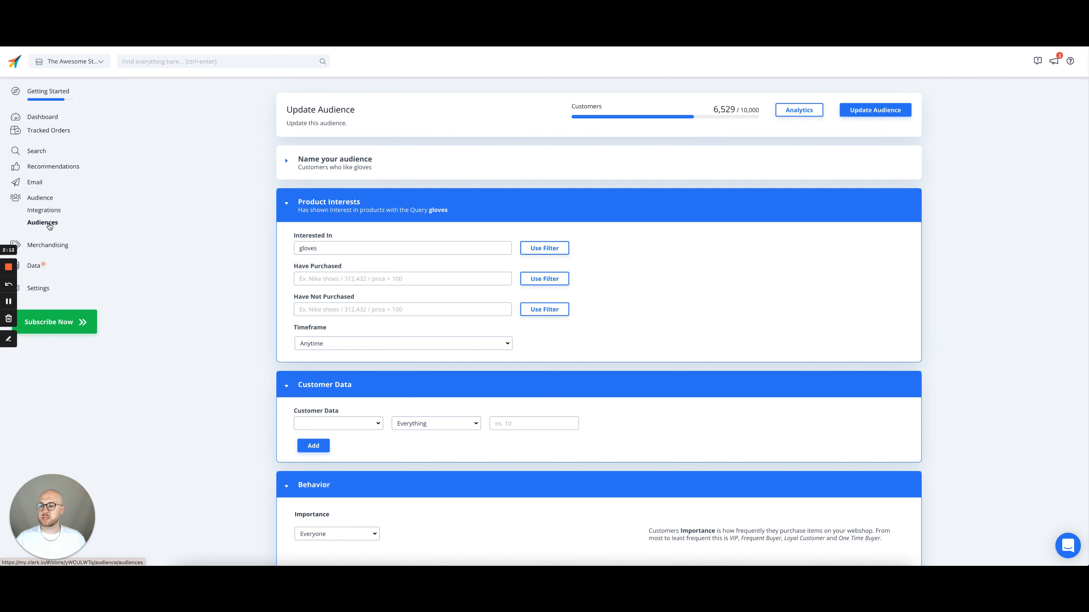
{"action": "left_click", "coordinate": [50, 226]}
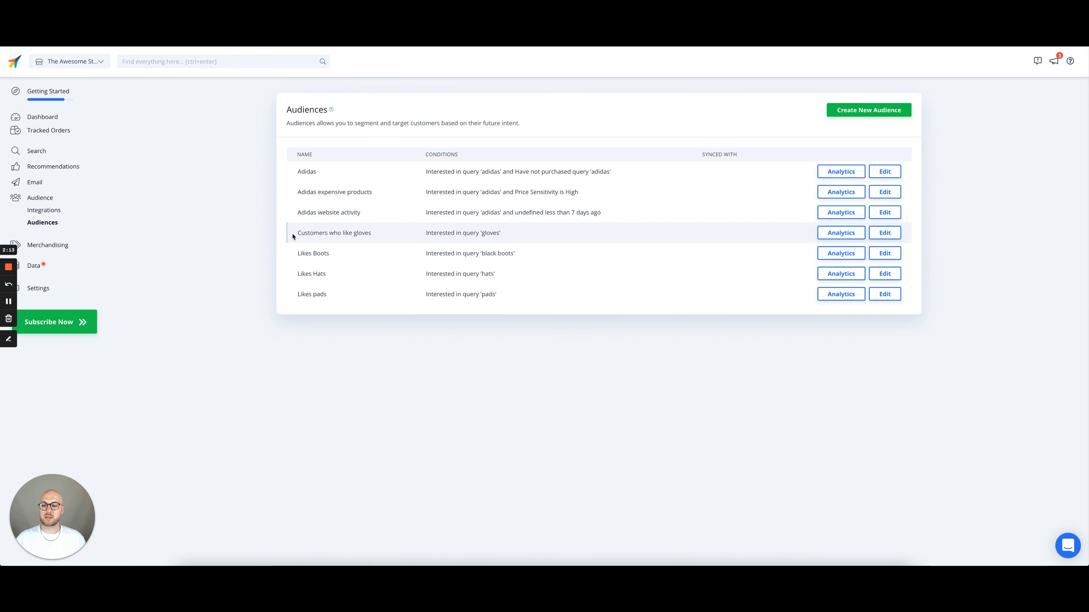
Create a new audience named "Customers who like helmets" using the Create my own audience option.
{"action": "left_click", "coordinate": [857, 110]}
{"action": "left_click", "coordinate": [450, 163]}
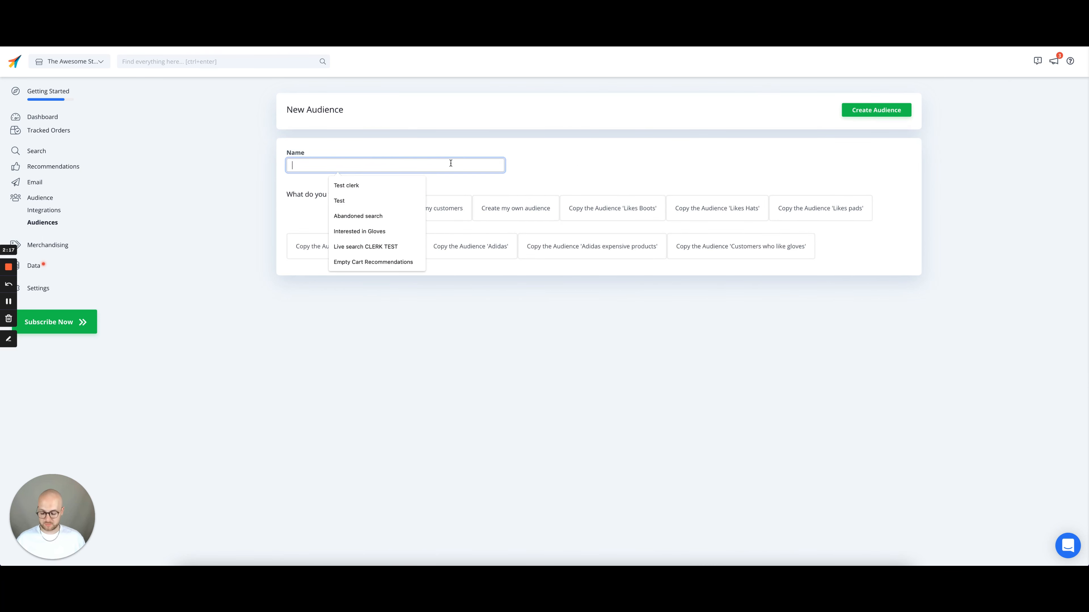
{"action": "type", "text": "Custom"}
{"action": "key", "text": "Down"}
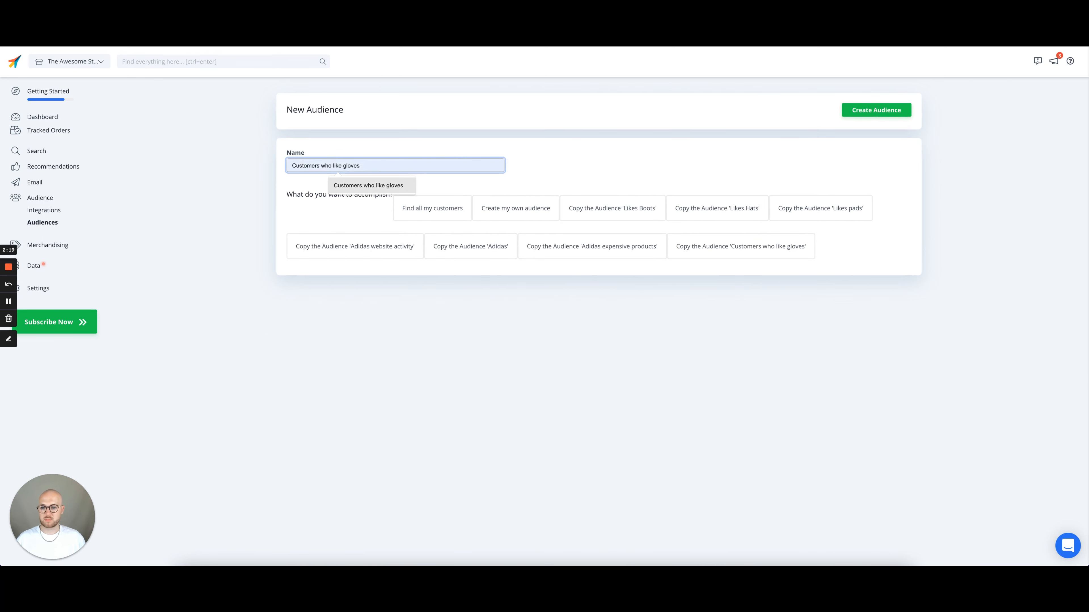
{"action": "key", "text": "Return"}
{"action": "key", "text": "BackSpace"}
{"action": "key", "text": "BackSpace"}
{"action": "key", "text": "BackSpace"}
{"action": "key", "text": "BackSpace"}
{"action": "key", "text": "BackSpace"}
{"action": "key", "text": "BackSpace"}
{"action": "type", "text": "hel"}
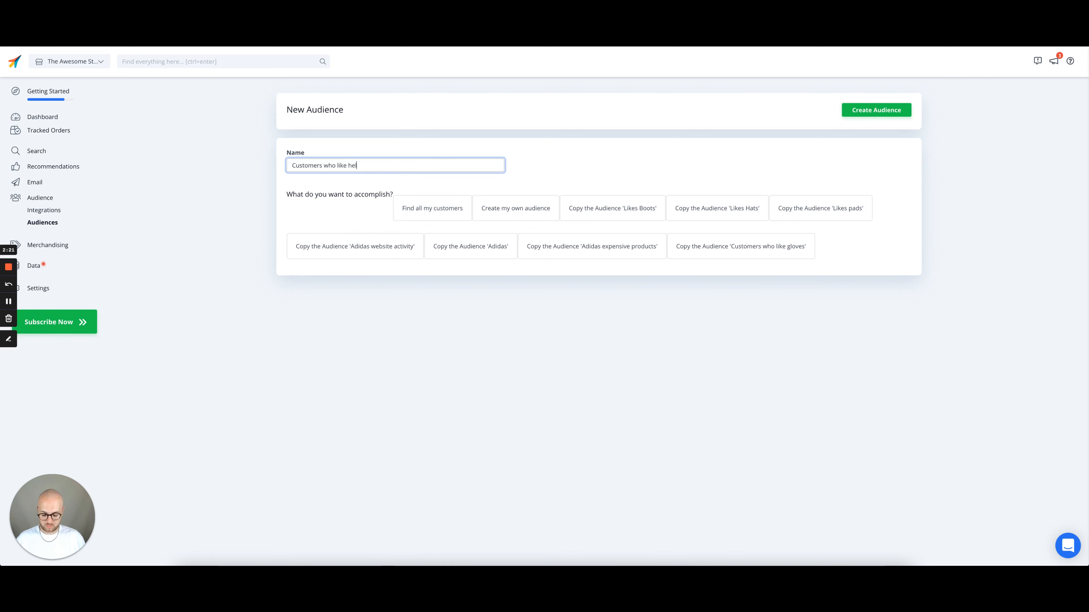
{"action": "type", "text": "mets"}
{"action": "left_click", "coordinate": [526, 203]}
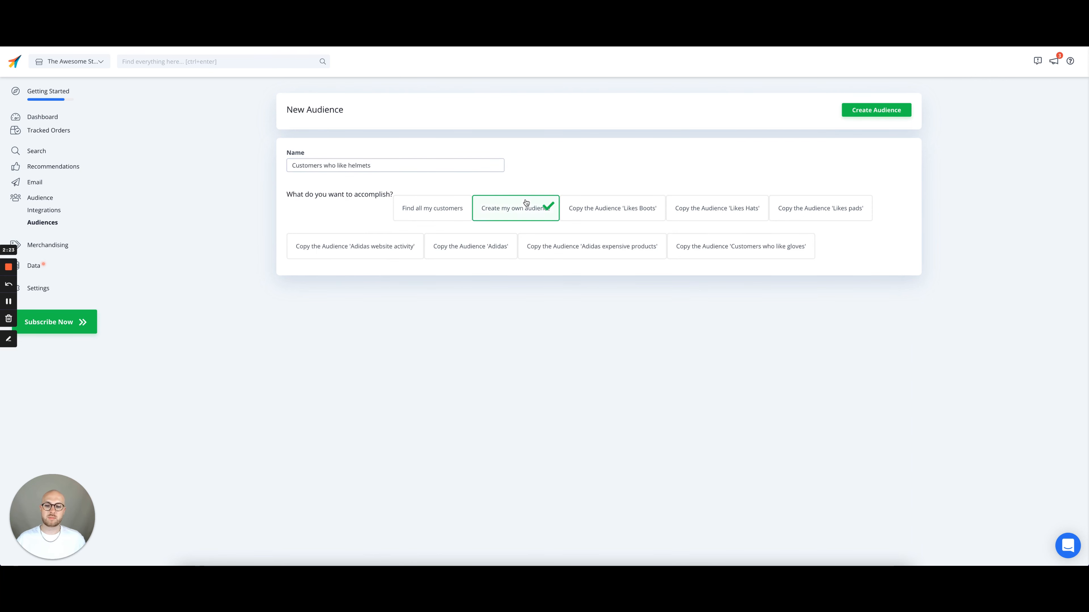
{"action": "left_click", "coordinate": [877, 112]}
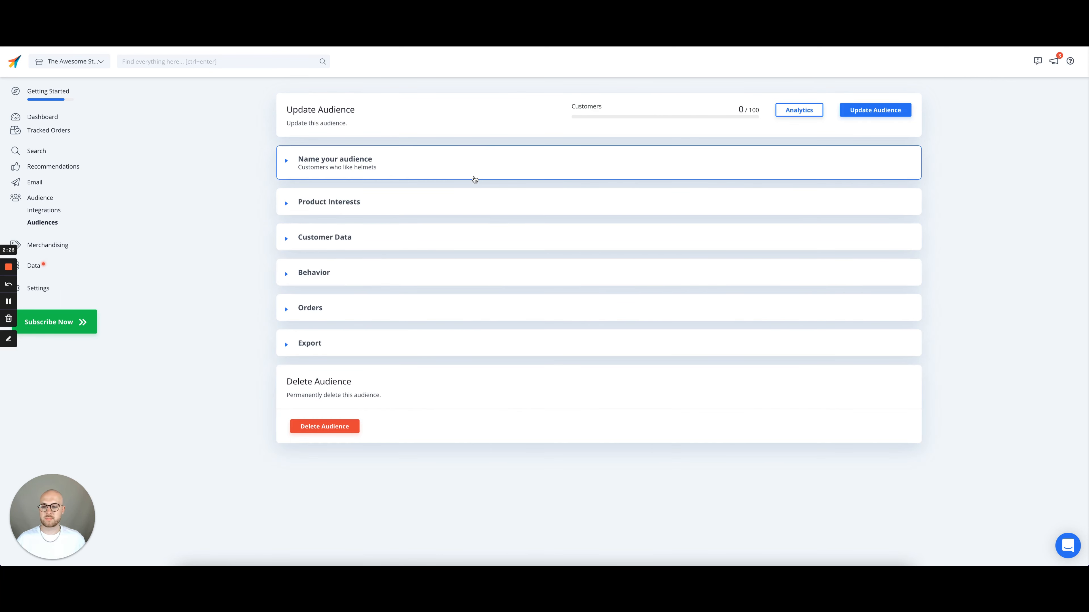
Set the helmets audience's Interested In product interest to helmets, then save it and return to the list of audiences.
{"action": "left_click", "coordinate": [391, 210]}
{"action": "left_click", "coordinate": [369, 239]}
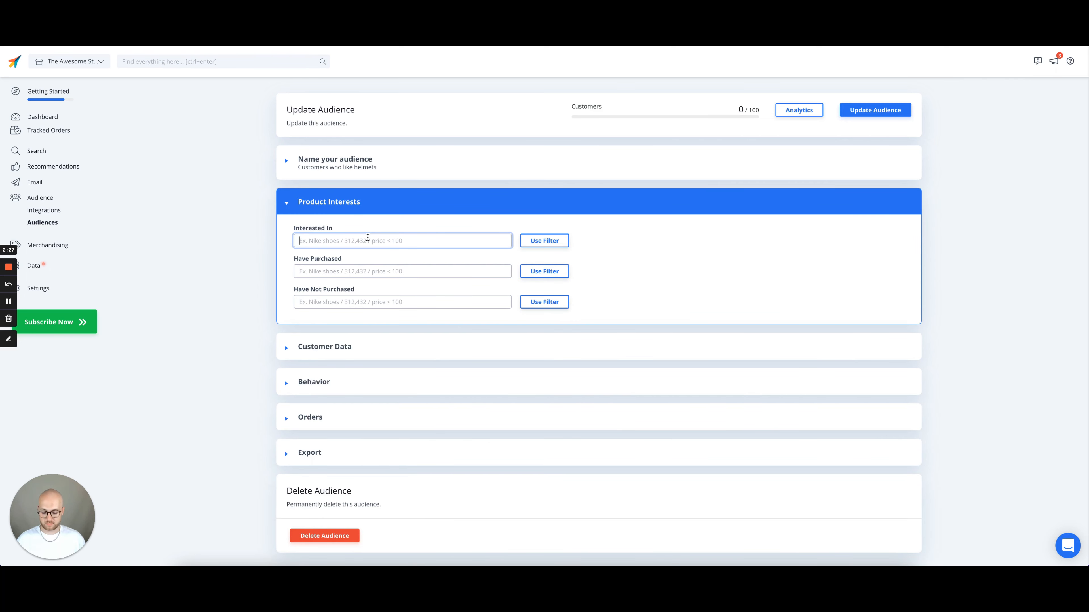
{"action": "type", "text": "helmets"}
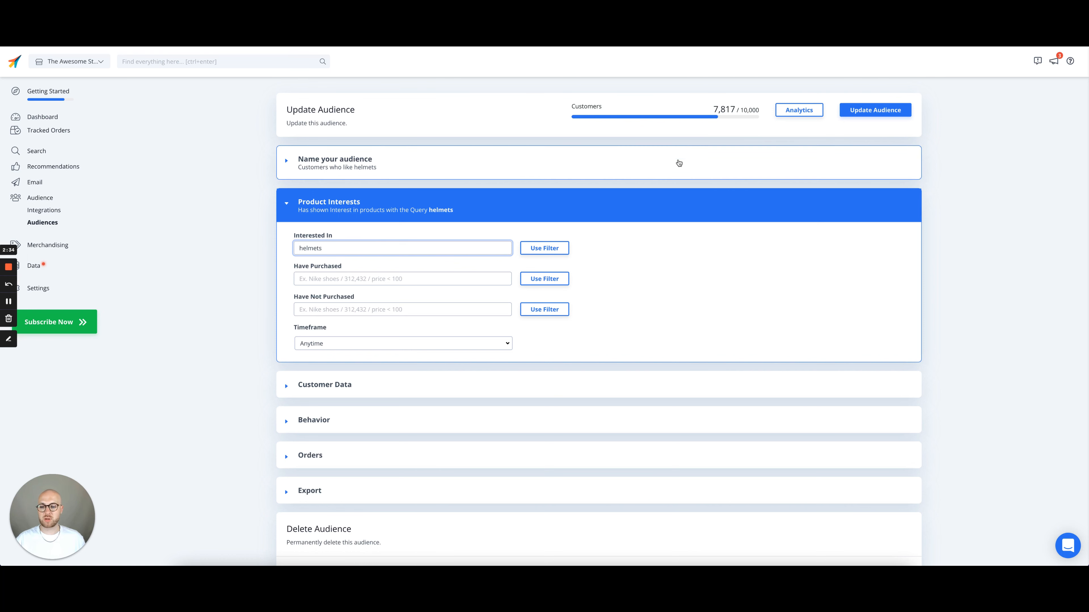
{"action": "scroll", "coordinate": [678, 183], "scroll_direction": "down", "scroll_amount": 1}
{"action": "scroll", "coordinate": [678, 183], "scroll_direction": "up", "scroll_amount": 1}
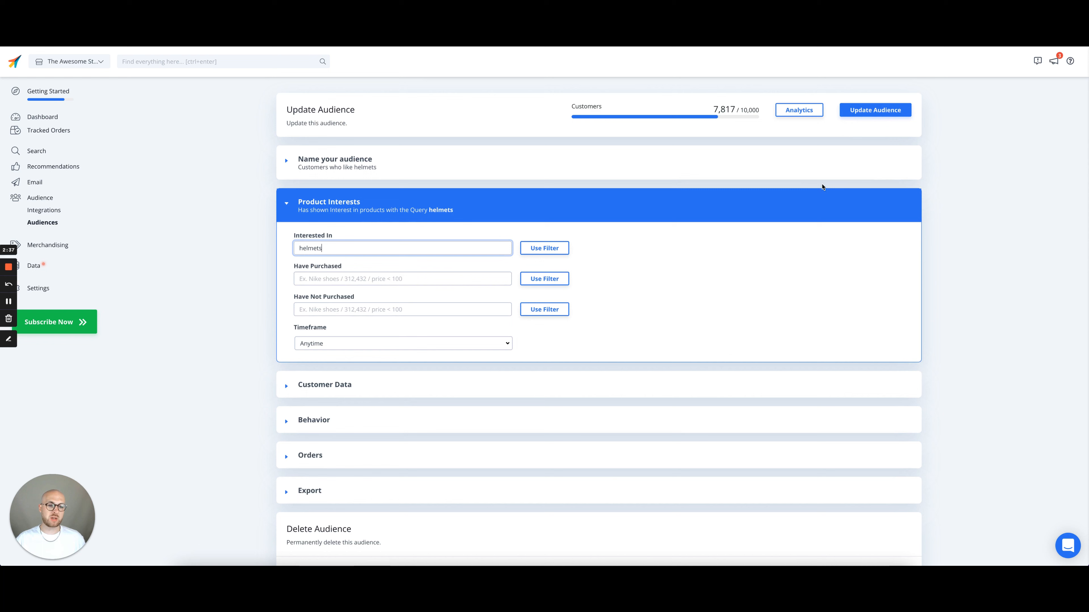
{"action": "left_click", "coordinate": [867, 114]}
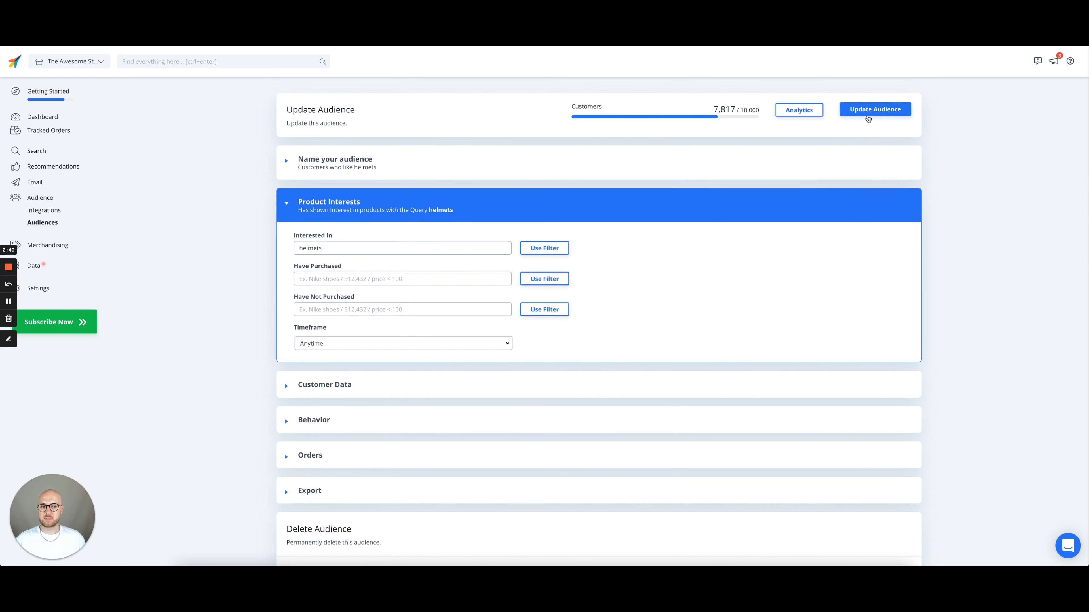
{"action": "left_click", "coordinate": [53, 222]}
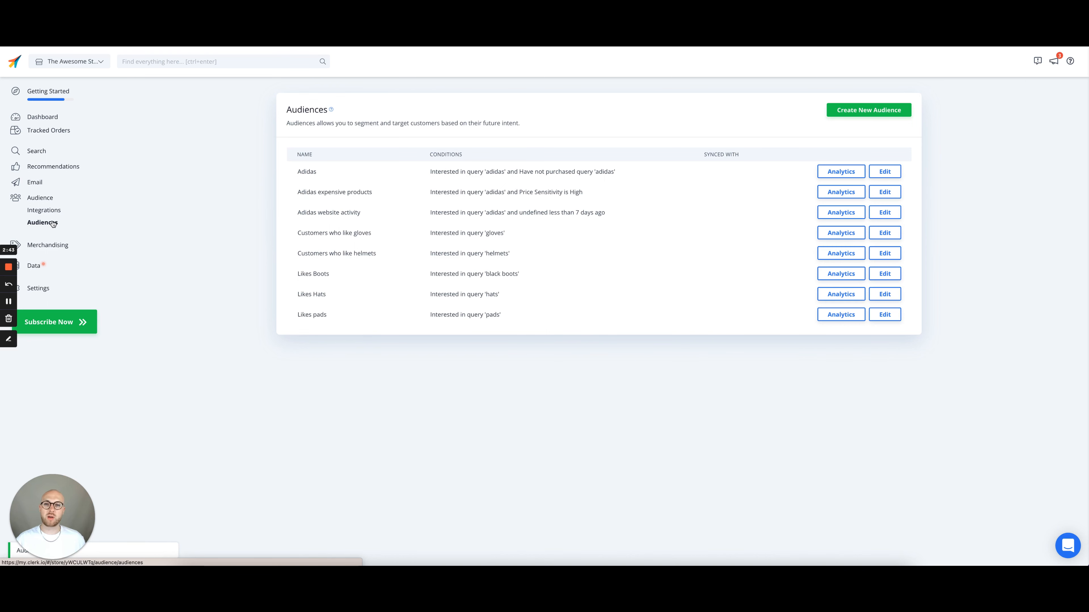
Create a new audience named "VIP customers that are slipping away" using the Create my own audience option.
{"action": "left_click", "coordinate": [869, 114]}
{"action": "left_click", "coordinate": [374, 165]}
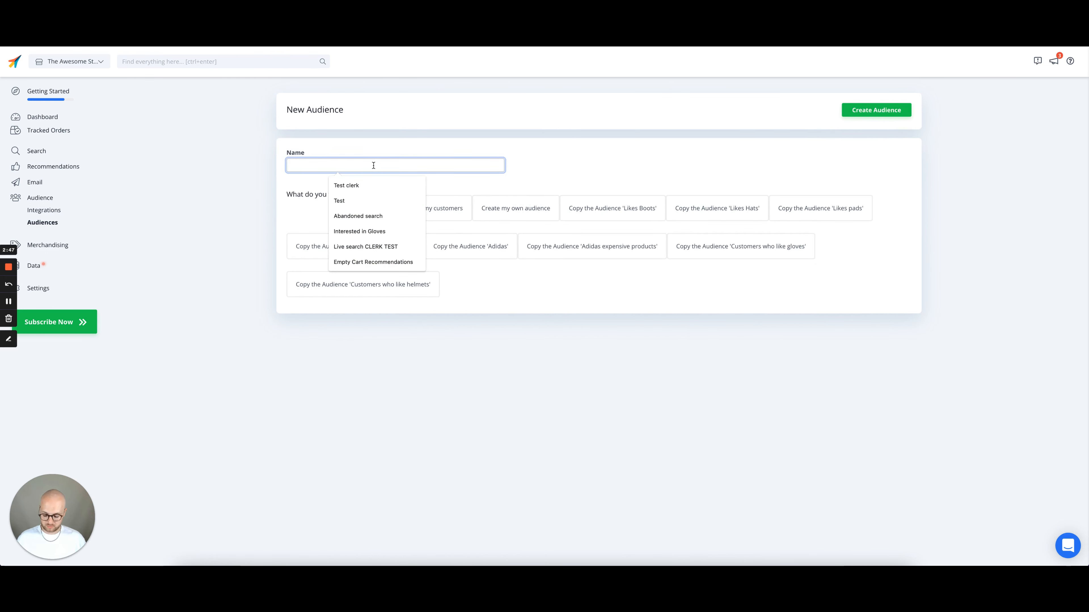
{"action": "type", "text": "VIP"}
{"action": "key", "text": "Down"}
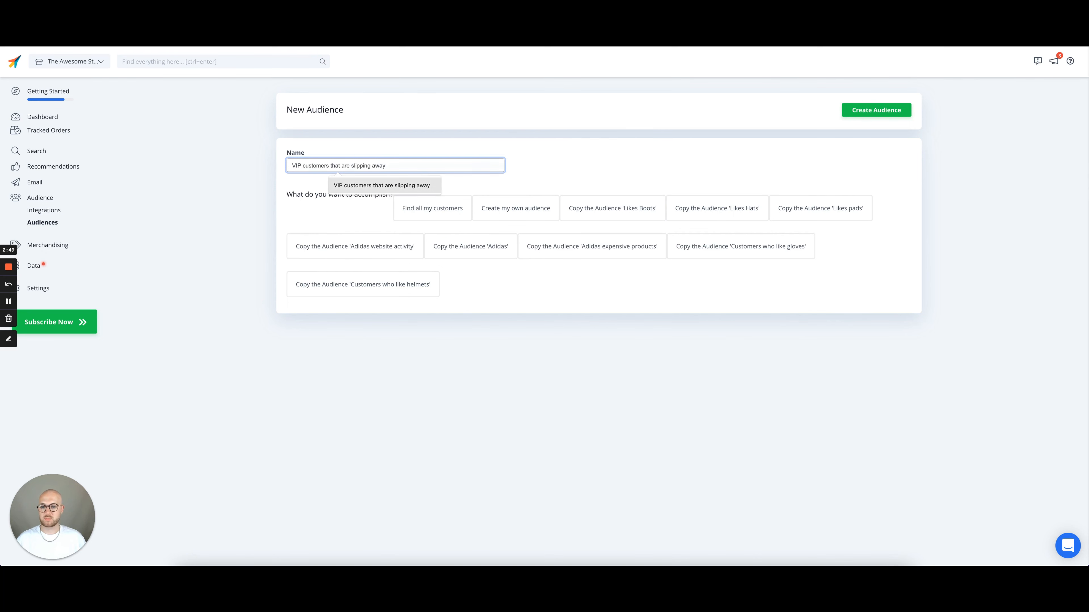
{"action": "key", "text": "Return"}
{"action": "left_click", "coordinate": [536, 209]}
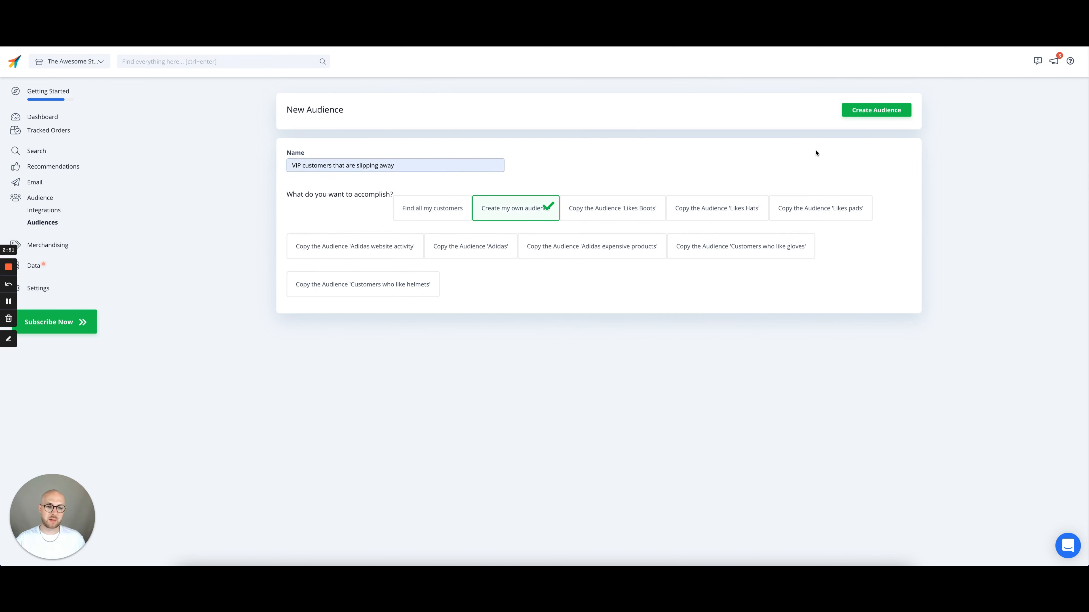
{"action": "left_click", "coordinate": [866, 114]}
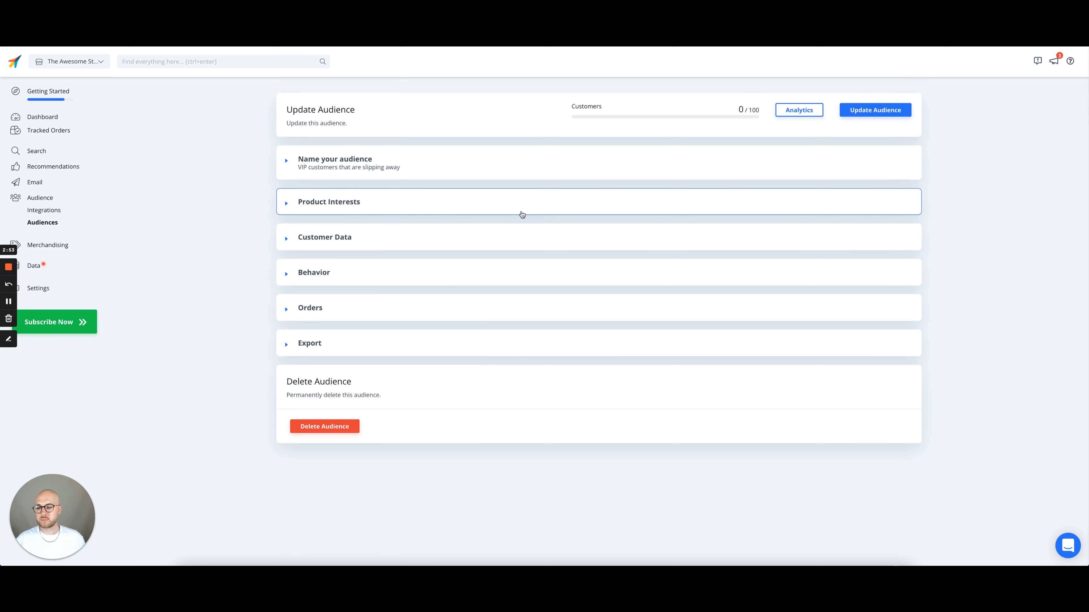
Set the VIP audience's behavior to Importance VIP and Life Cycle Slipping Away, and return to the list of audiences.
{"action": "left_click", "coordinate": [415, 274]}
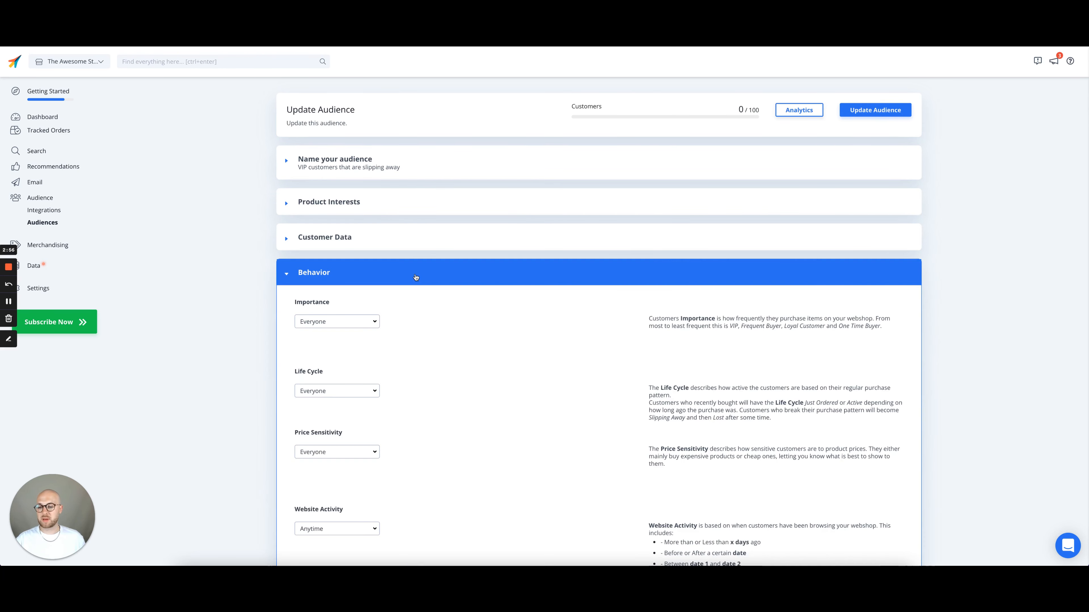
{"action": "scroll", "coordinate": [416, 278], "scroll_direction": "down", "scroll_amount": 2}
{"action": "left_click", "coordinate": [371, 247]}
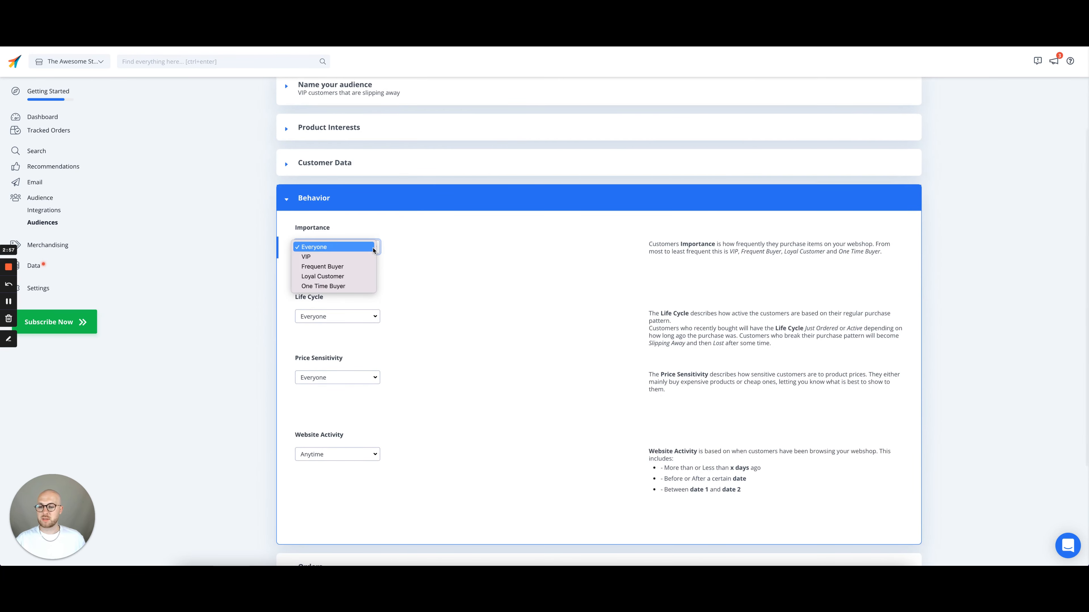
{"action": "left_click", "coordinate": [357, 258]}
{"action": "scroll", "coordinate": [365, 300], "scroll_direction": "down", "scroll_amount": 1}
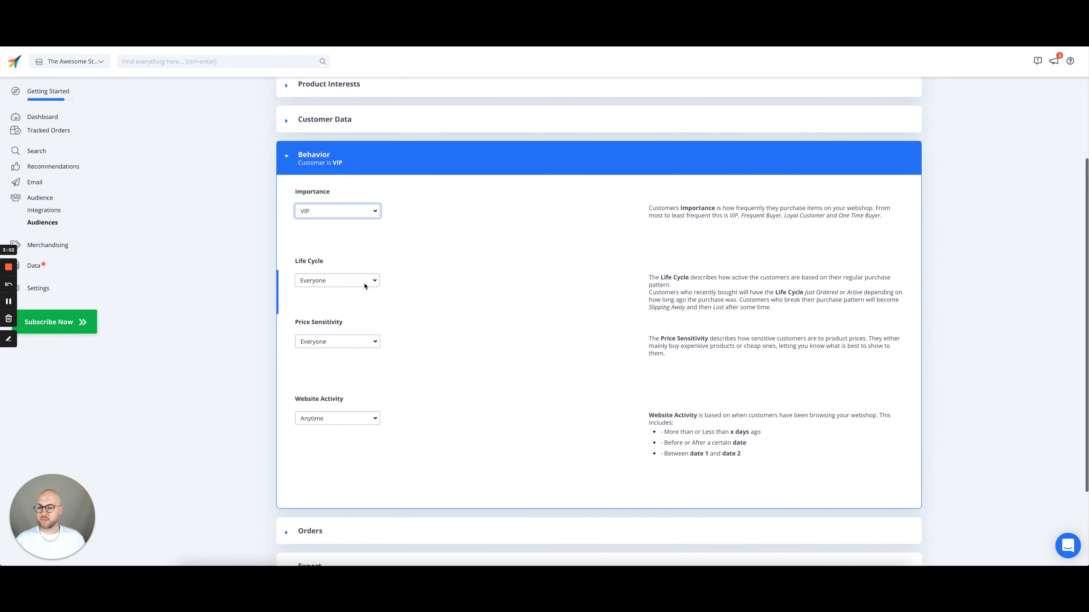
{"action": "left_click", "coordinate": [365, 281]}
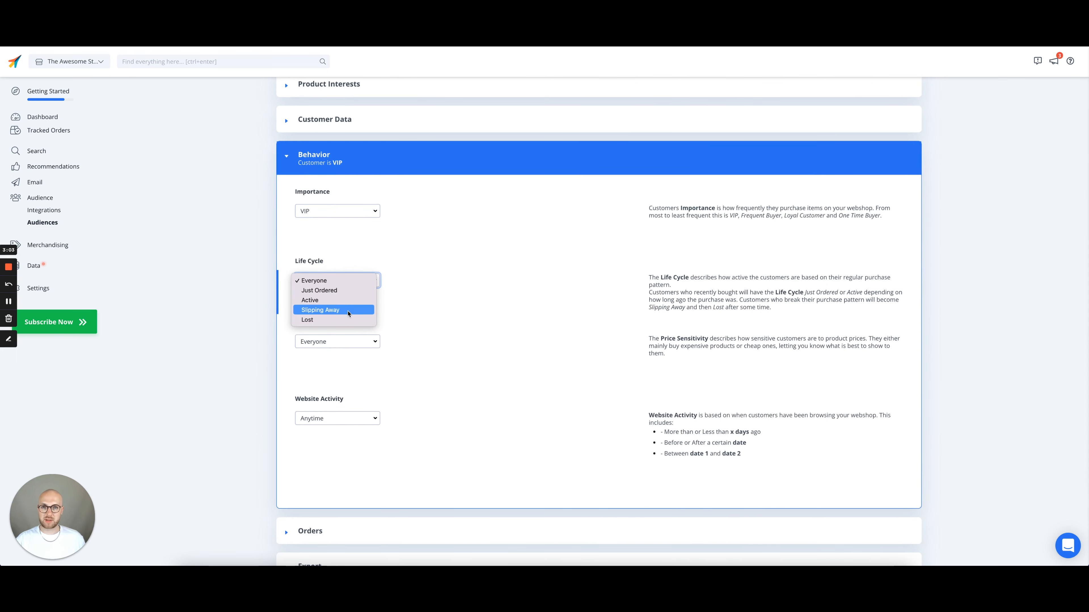
{"action": "left_click", "coordinate": [339, 311]}
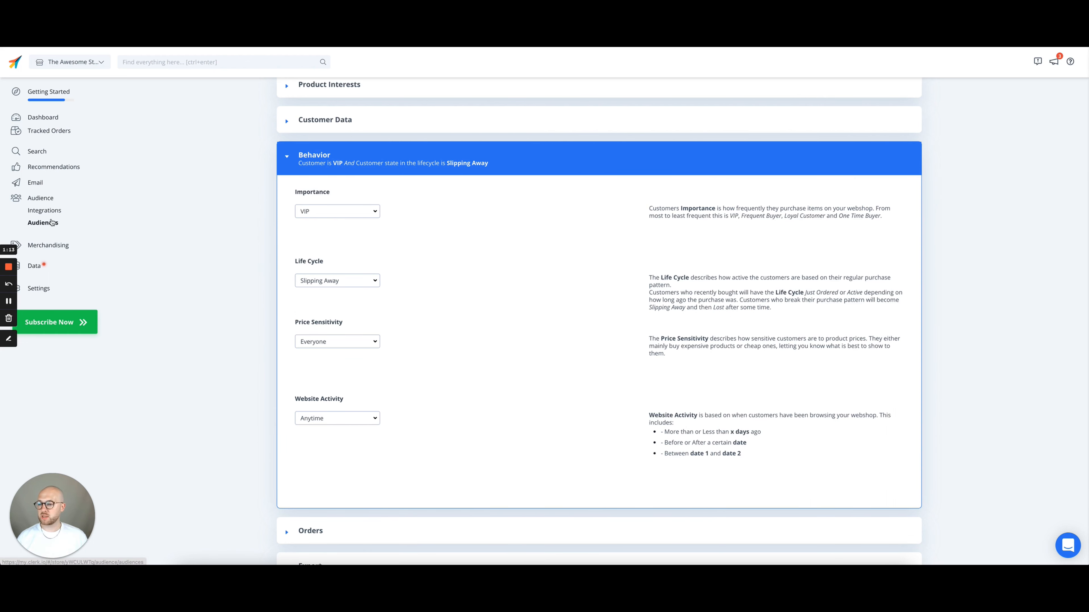
{"action": "left_click", "coordinate": [51, 222]}
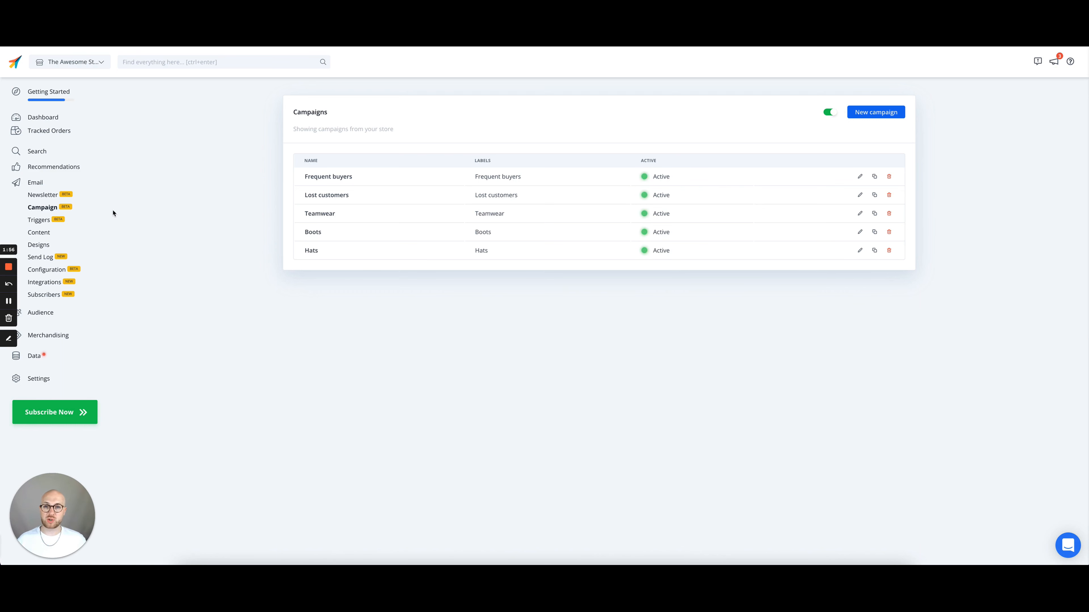
Create a new email campaign named "Interested in buying gloves".
{"action": "key", "text": "ctrl+Tab"}
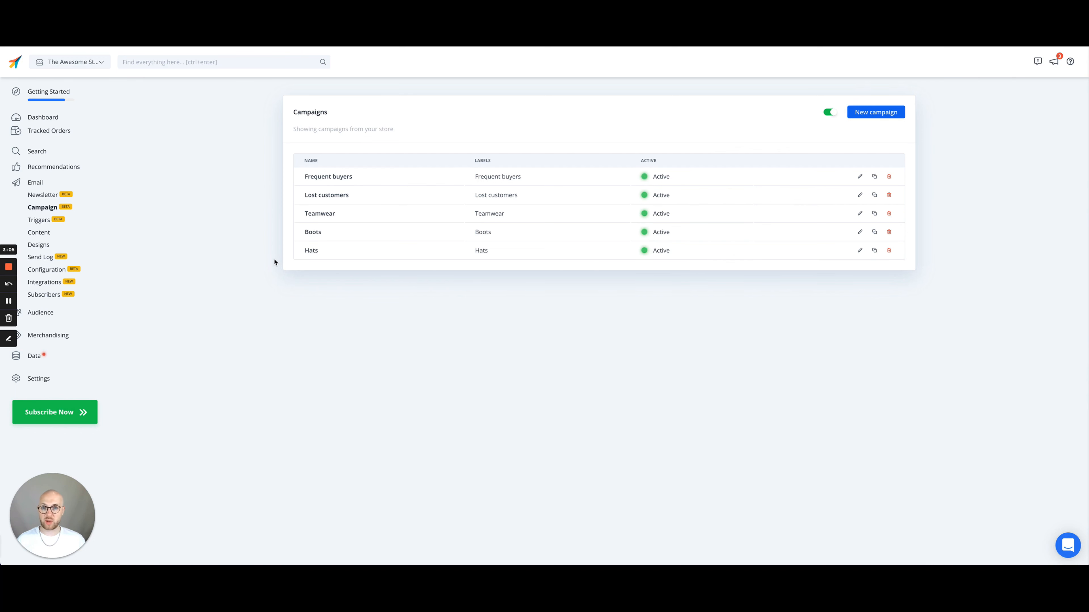
{"action": "left_click", "coordinate": [871, 114]}
{"action": "left_click", "coordinate": [504, 315]}
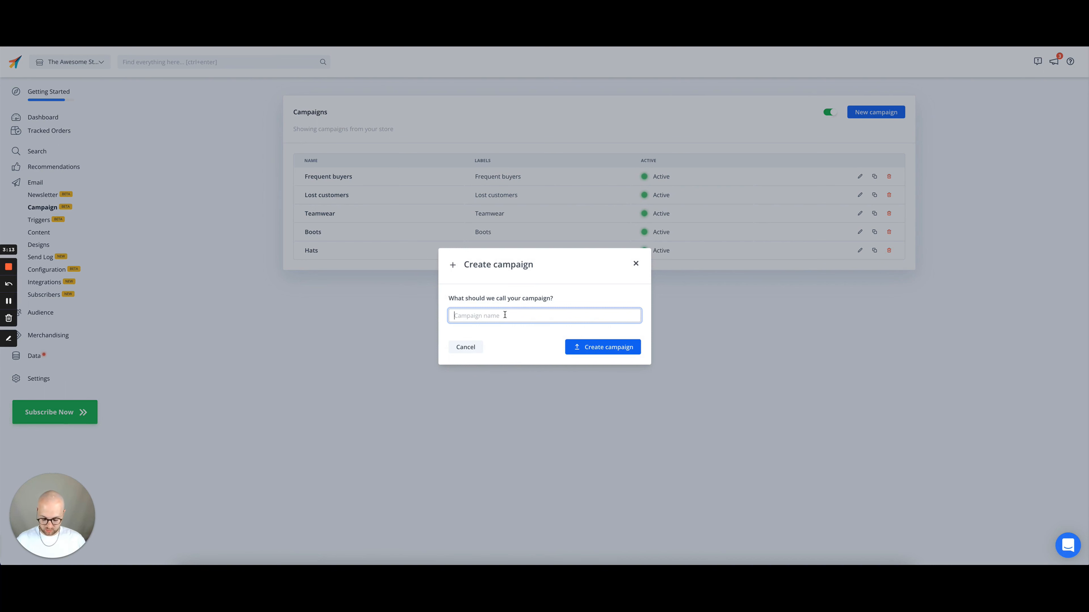
{"action": "type", "text": "Interested "}
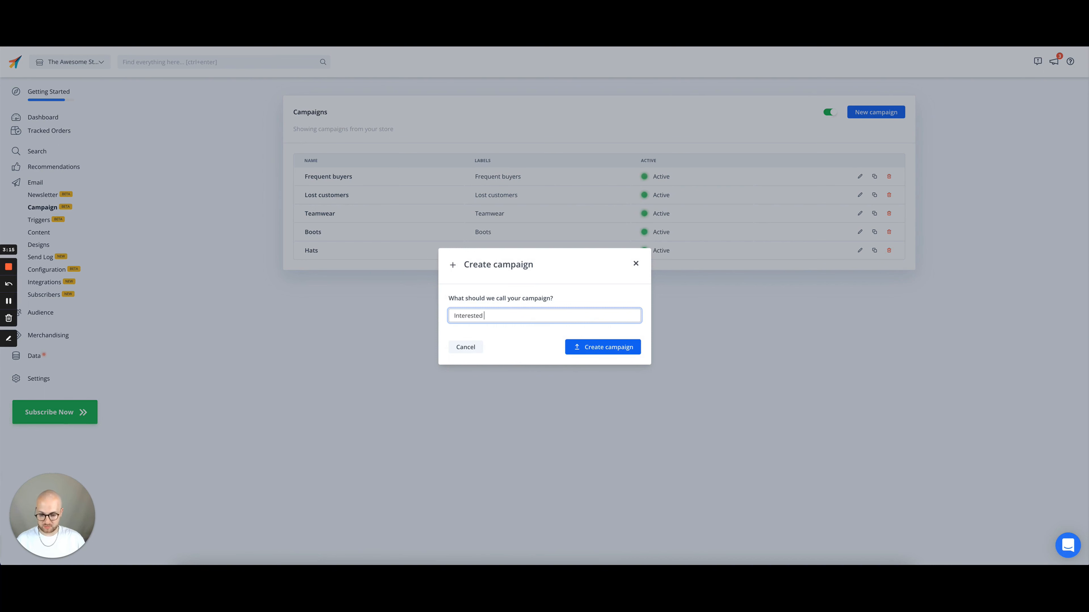
{"action": "type", "text": "in buying"}
{"action": "type", "text": " glivc"}
{"action": "type", "text": "ves"}
{"action": "left_click", "coordinate": [575, 348]}
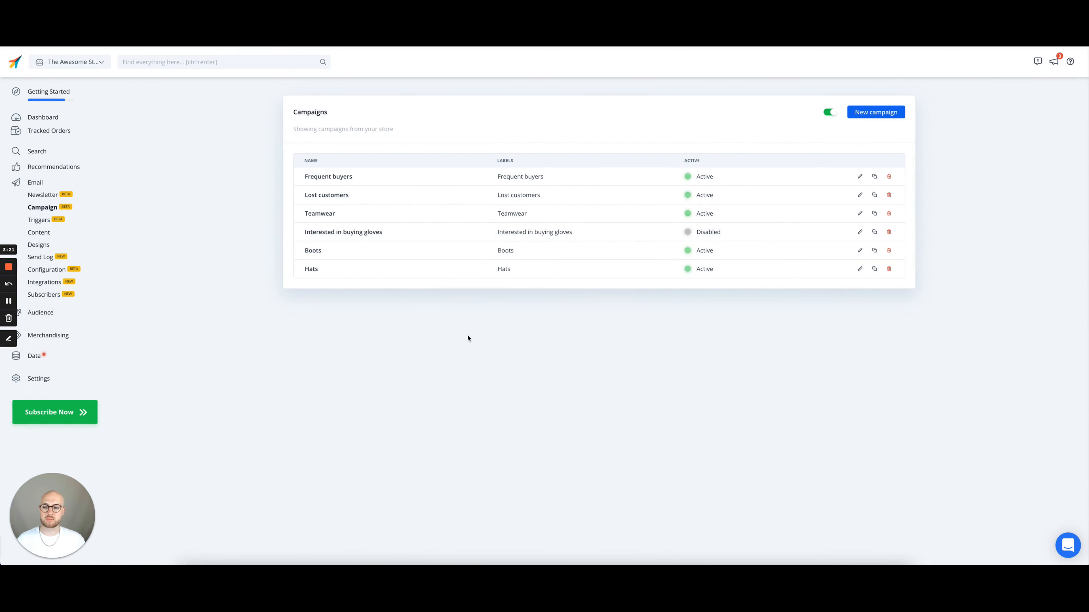
Open the "Interested in buying gloves" campaign for editing and assign it the Automail design.
{"action": "left_click", "coordinate": [859, 232]}
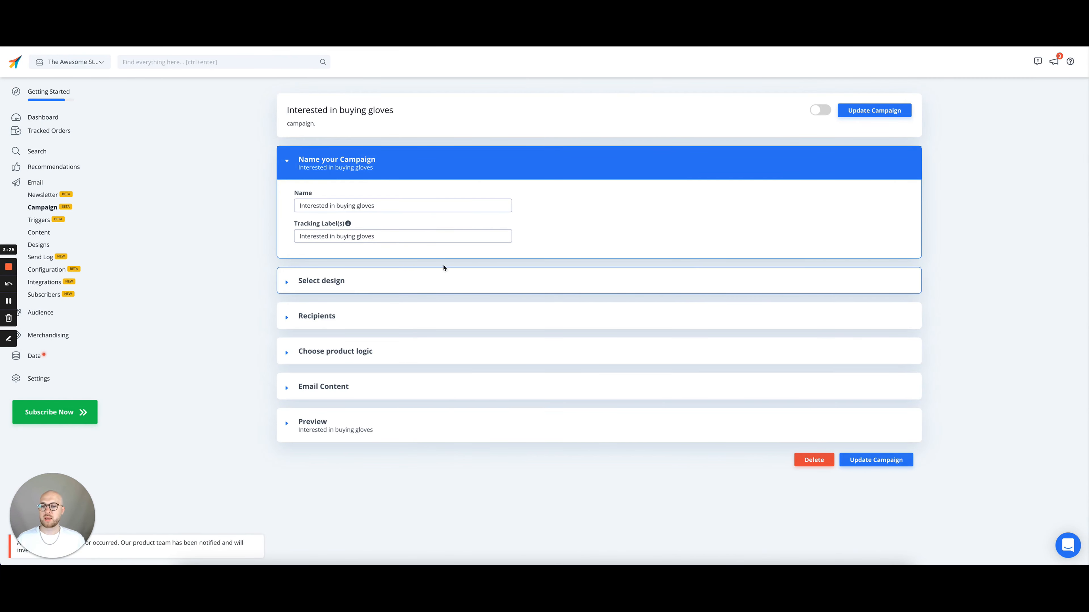
{"action": "left_click", "coordinate": [440, 289]}
{"action": "left_click", "coordinate": [391, 320]}
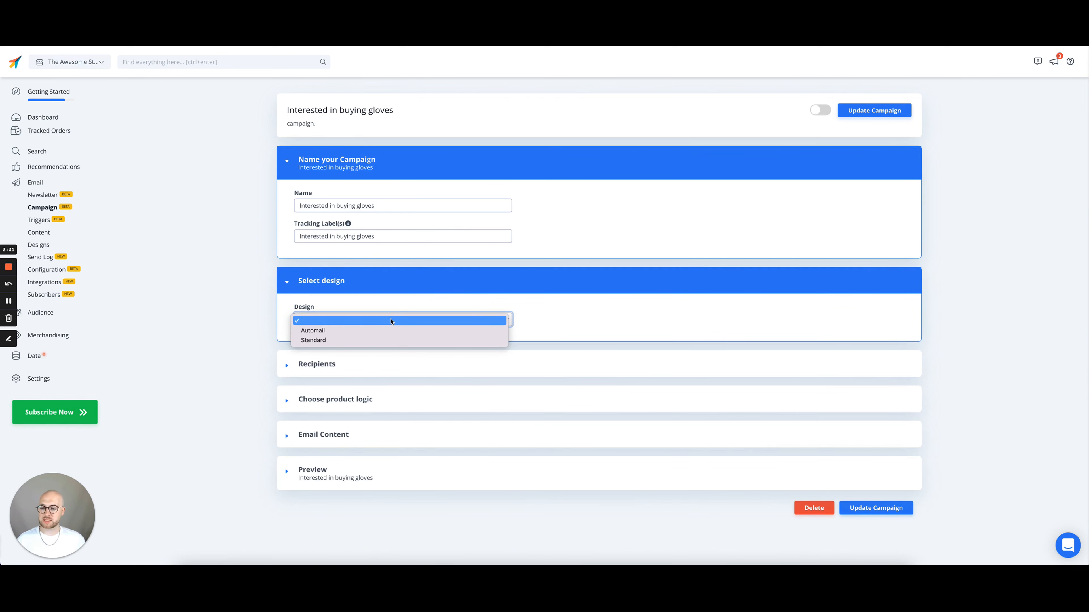
{"action": "left_click", "coordinate": [366, 330]}
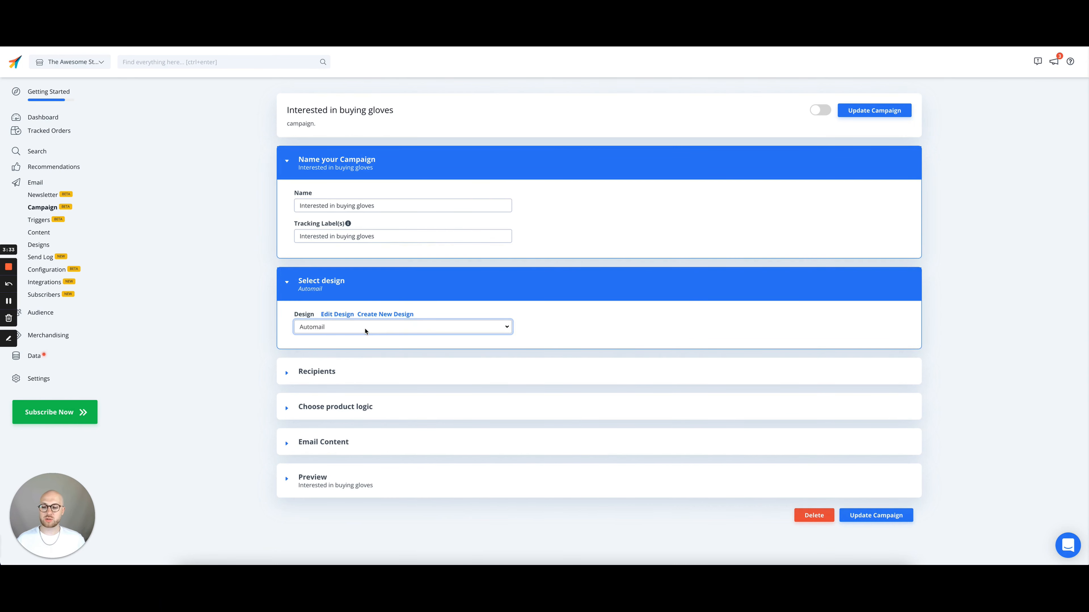
Set the campaign's recipients to the audience "Customers who like gloves".
{"action": "left_click", "coordinate": [355, 371]}
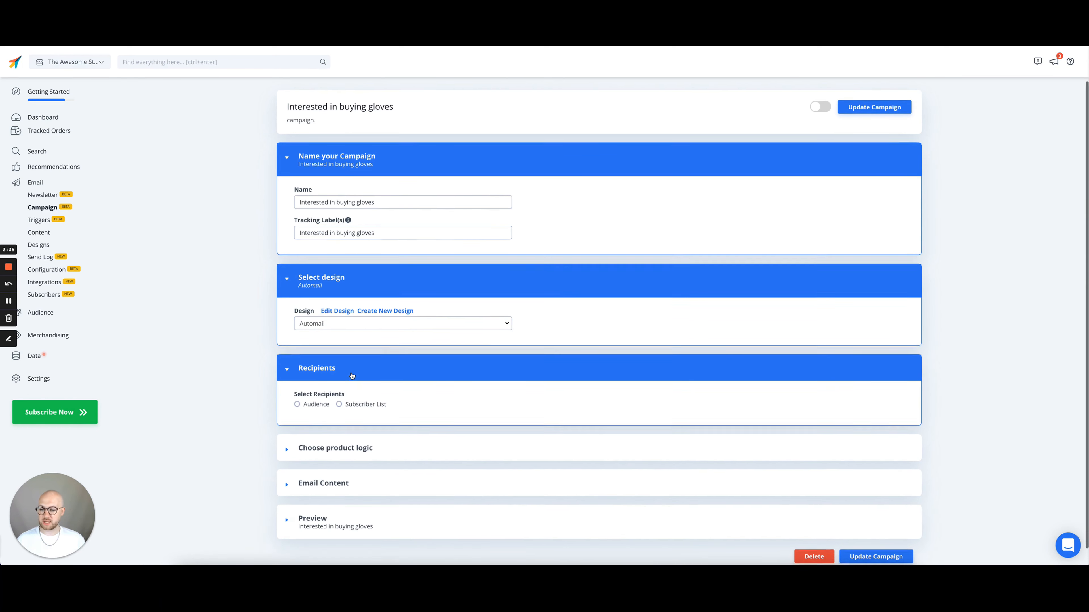
{"action": "scroll", "coordinate": [301, 383], "scroll_direction": "down", "scroll_amount": 1}
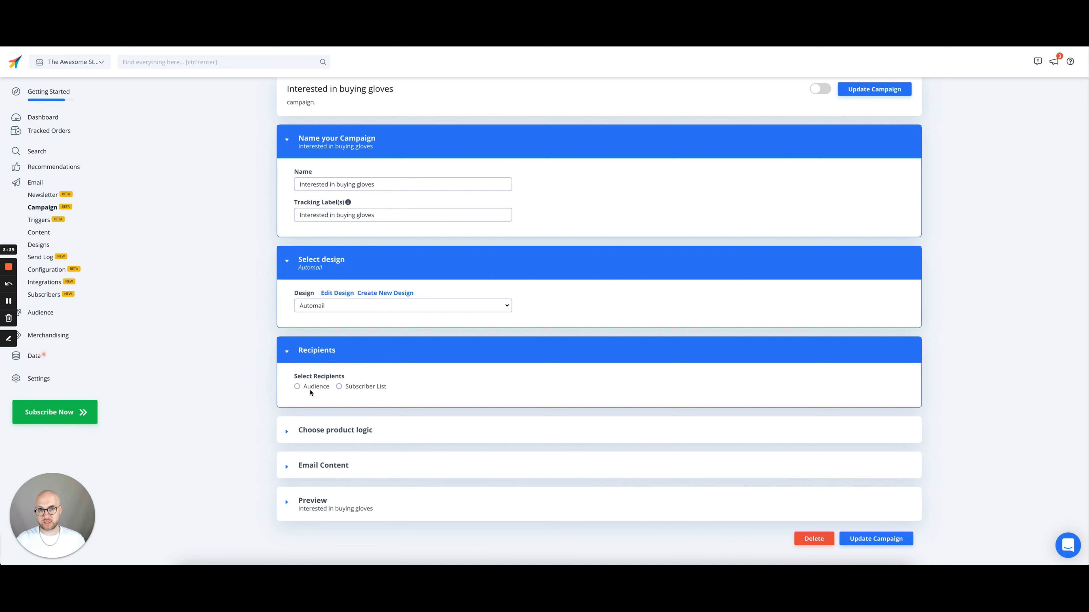
{"action": "left_click", "coordinate": [296, 387]}
{"action": "left_click", "coordinate": [359, 416]}
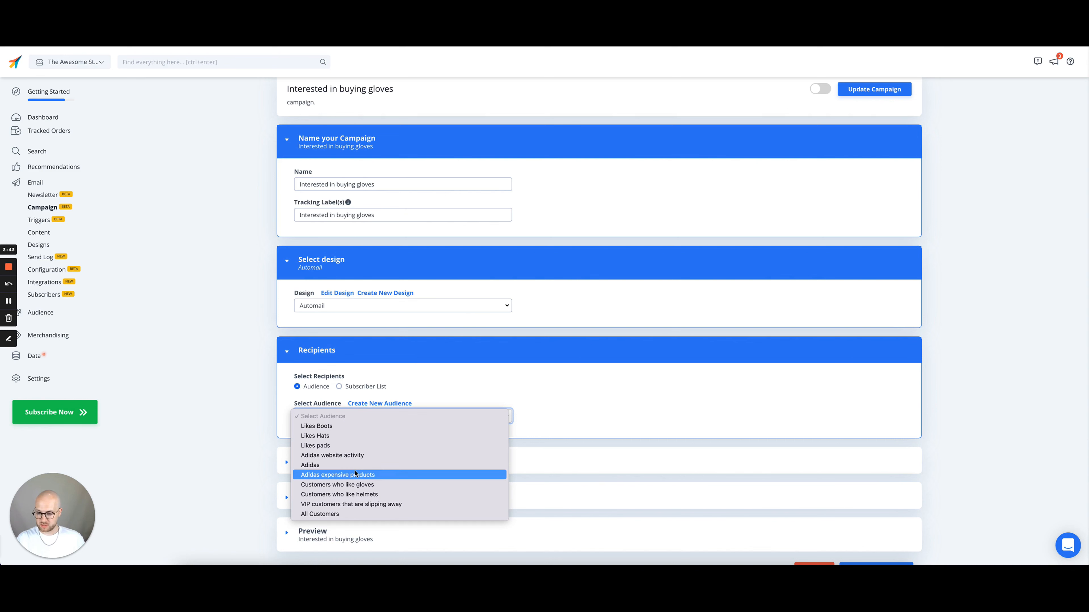
{"action": "left_click", "coordinate": [352, 485]}
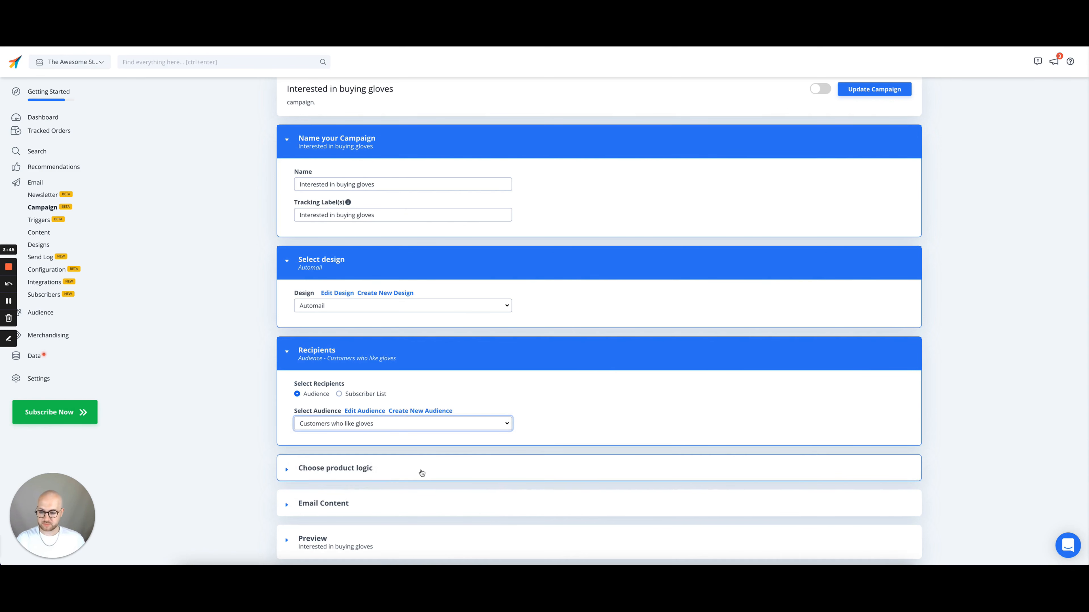
Choose Recommendations Based On Keywords as the campaign's product logic.
{"action": "scroll", "coordinate": [423, 472], "scroll_direction": "down", "scroll_amount": 2}
{"action": "left_click", "coordinate": [411, 431]}
{"action": "scroll", "coordinate": [410, 431], "scroll_direction": "down", "scroll_amount": 1}
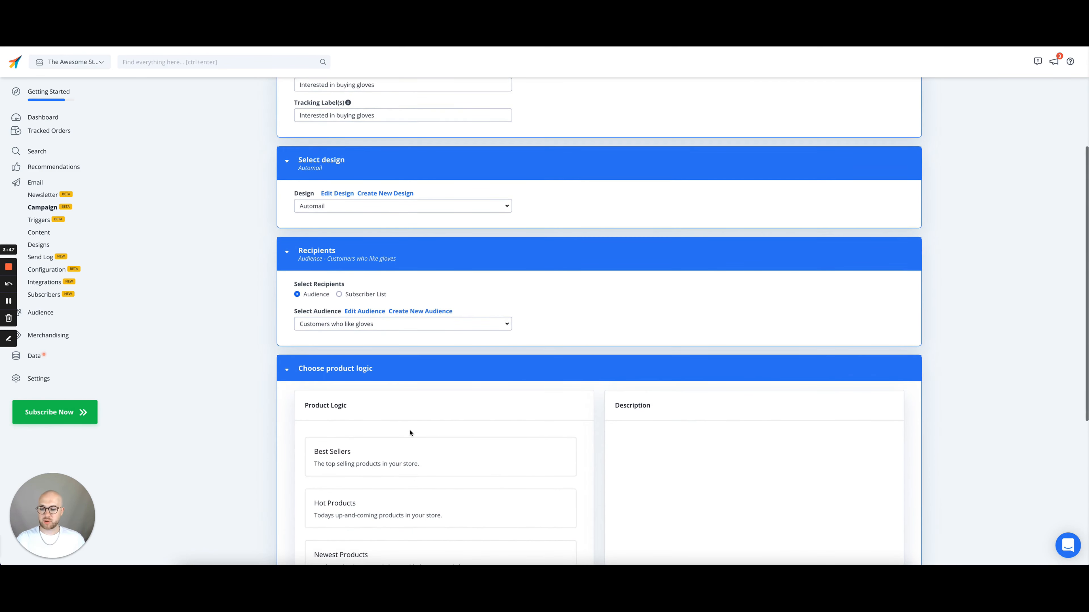
{"action": "scroll", "coordinate": [269, 381], "scroll_direction": "down", "scroll_amount": 2}
{"action": "scroll", "coordinate": [268, 384], "scroll_direction": "down", "scroll_amount": 2}
{"action": "scroll", "coordinate": [384, 343], "scroll_direction": "down", "scroll_amount": 5}
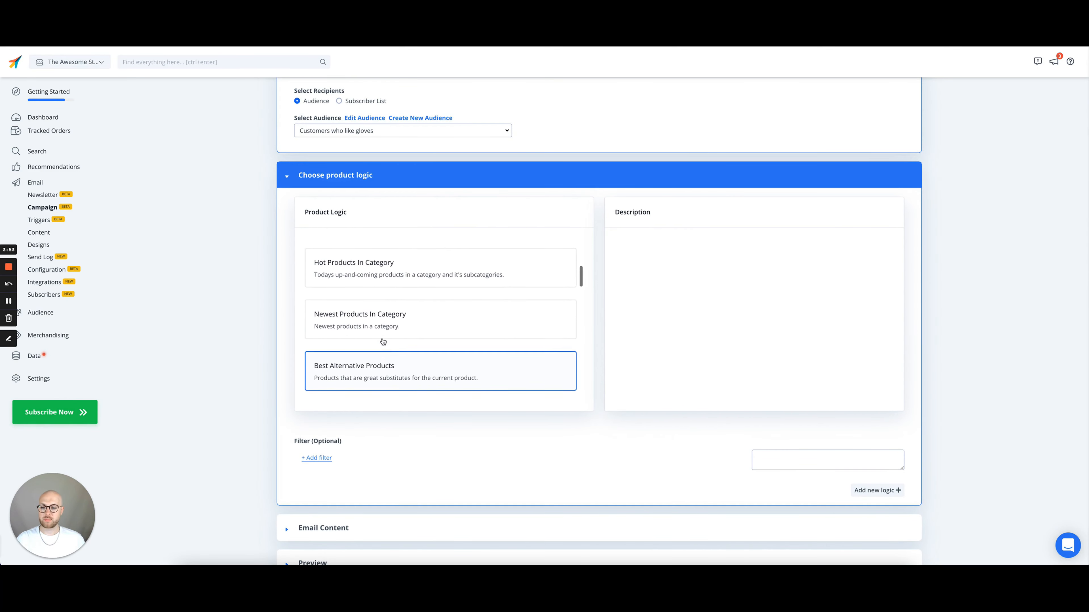
{"action": "scroll", "coordinate": [382, 341], "scroll_direction": "down", "scroll_amount": 3}
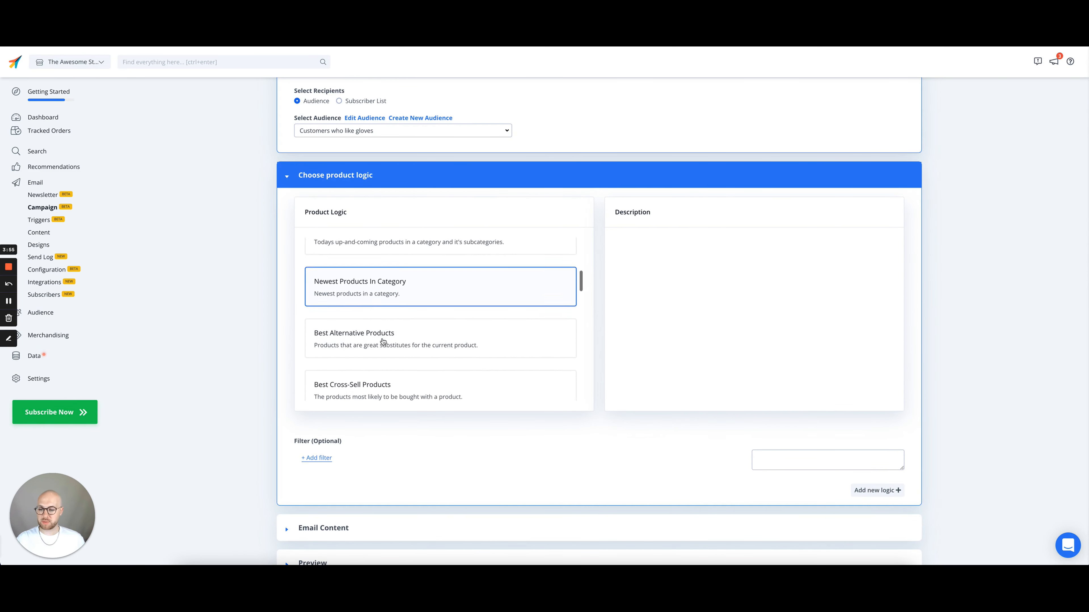
{"action": "right_click", "coordinate": [383, 338]}
{"action": "left_click", "coordinate": [347, 341]}
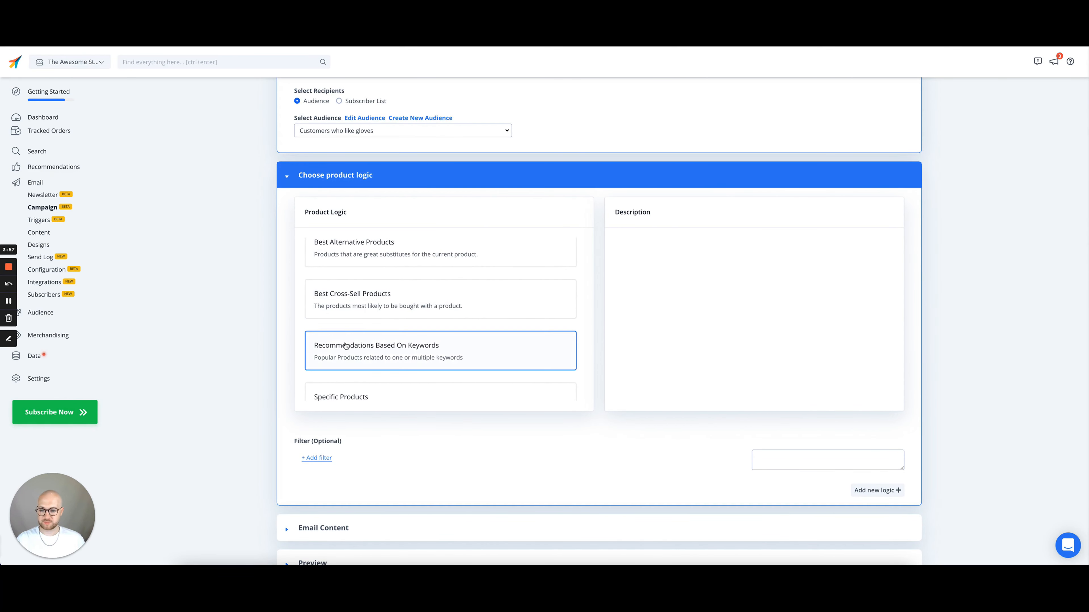
Apply the Recommendations Based On Keywords logic to the gloves campaign with the keyword "Gloves".
{"action": "left_click", "coordinate": [347, 343]}
{"action": "scroll", "coordinate": [377, 442], "scroll_direction": "down", "scroll_amount": 2}
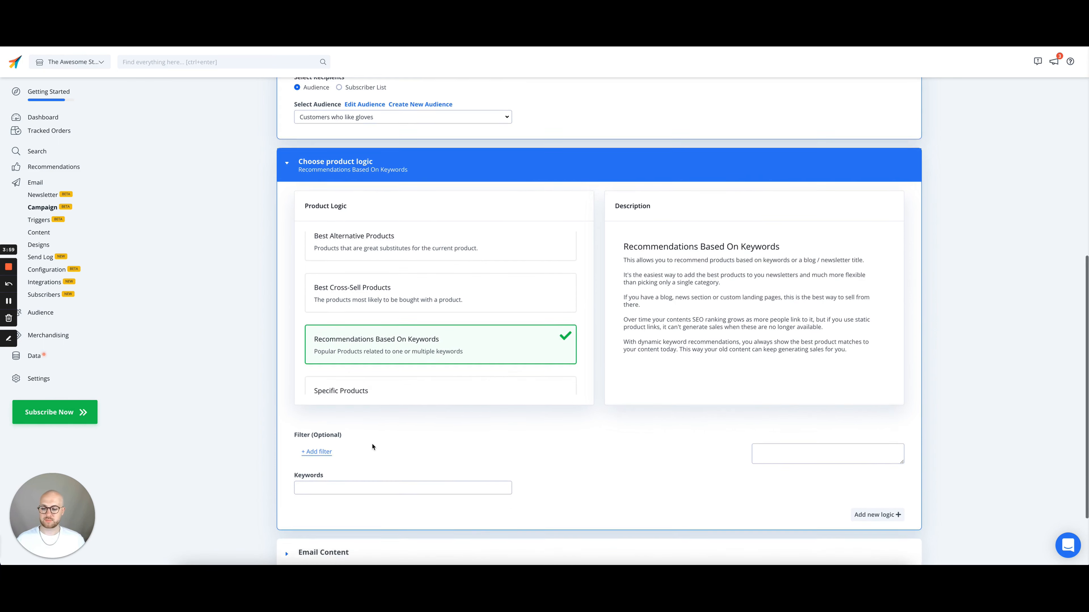
{"action": "left_click", "coordinate": [370, 428]}
{"action": "type", "text": "Gl"}
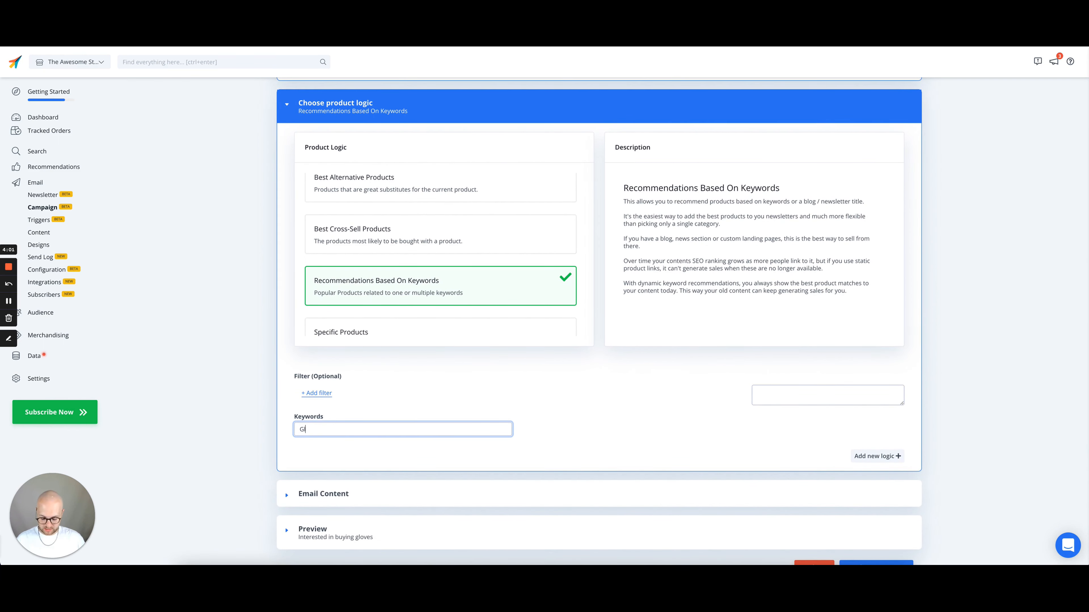
{"action": "type", "text": "oves"}
Set the gloves campaign's email subject to "Check out our gloves".
{"action": "scroll", "coordinate": [643, 414], "scroll_direction": "down", "scroll_amount": 1}
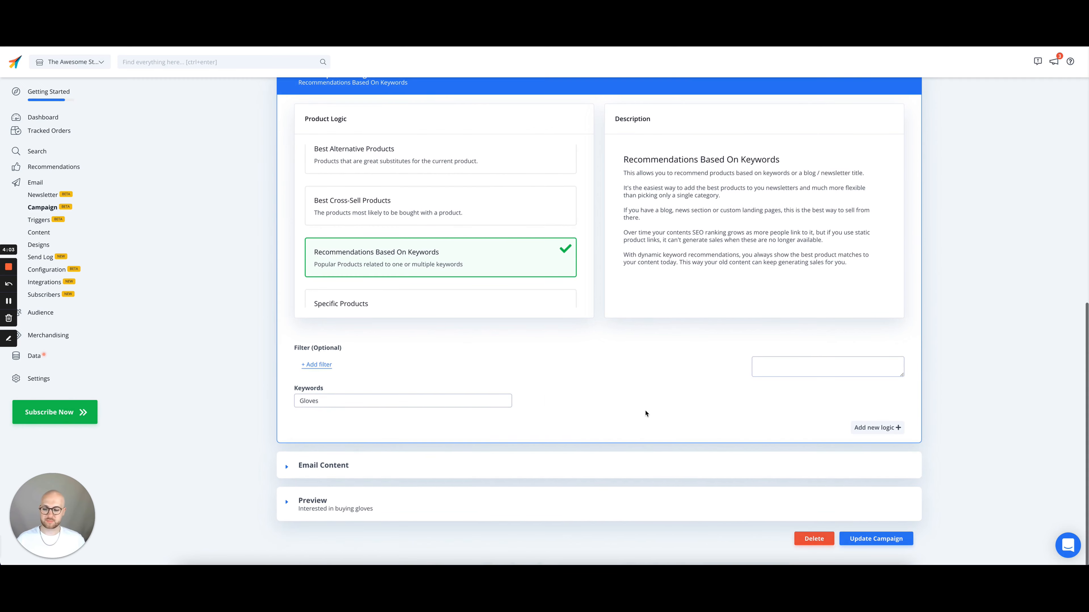
{"action": "left_click", "coordinate": [346, 461]}
{"action": "scroll", "coordinate": [347, 468], "scroll_direction": "down", "scroll_amount": 1}
{"action": "scroll", "coordinate": [347, 468], "scroll_direction": "down", "scroll_amount": 1}
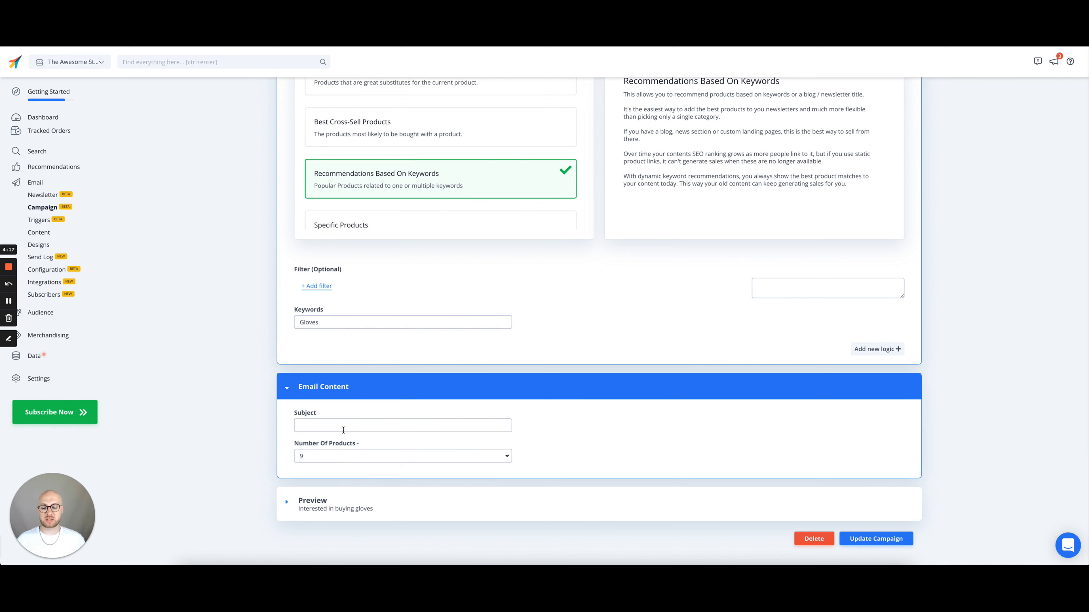
{"action": "left_click", "coordinate": [343, 430]}
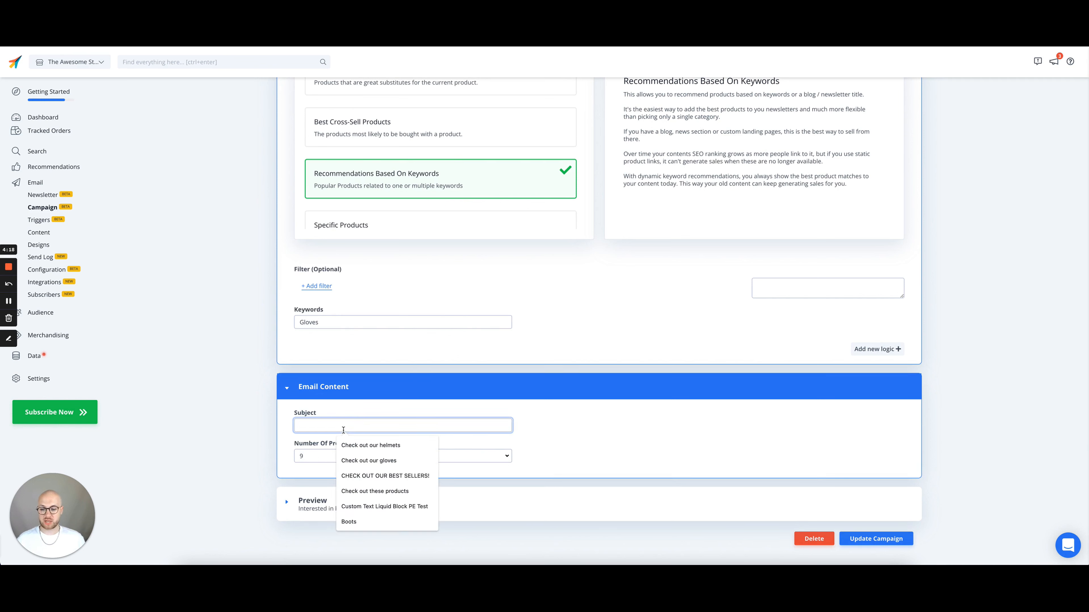
{"action": "left_click", "coordinate": [357, 461]}
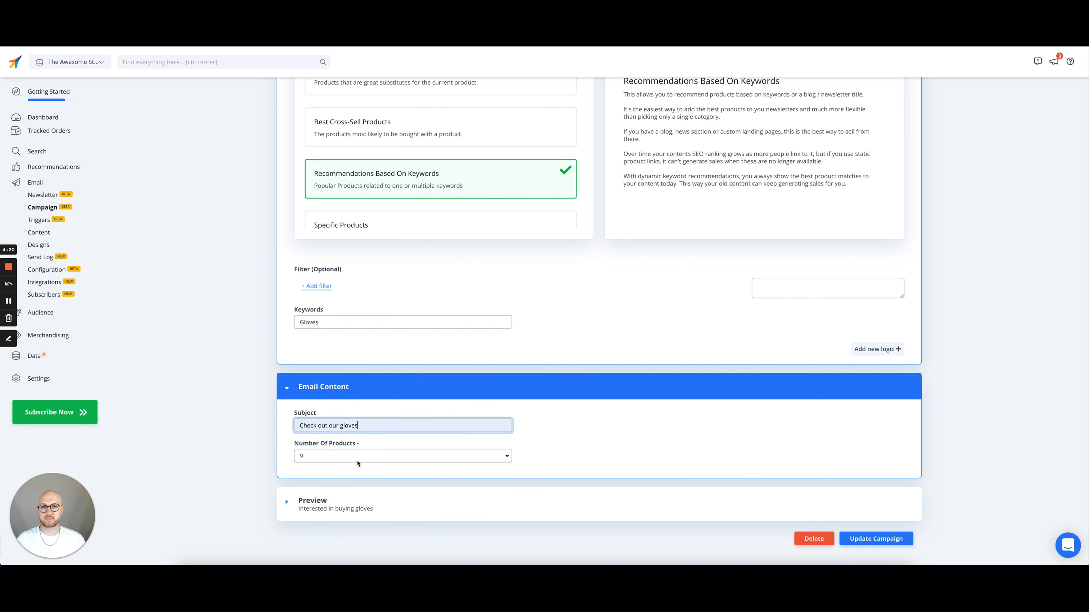
Preview the gloves campaign's email down to its footer and save the campaign.
{"action": "left_click", "coordinate": [388, 506]}
{"action": "scroll", "coordinate": [392, 510], "scroll_direction": "down", "scroll_amount": 3}
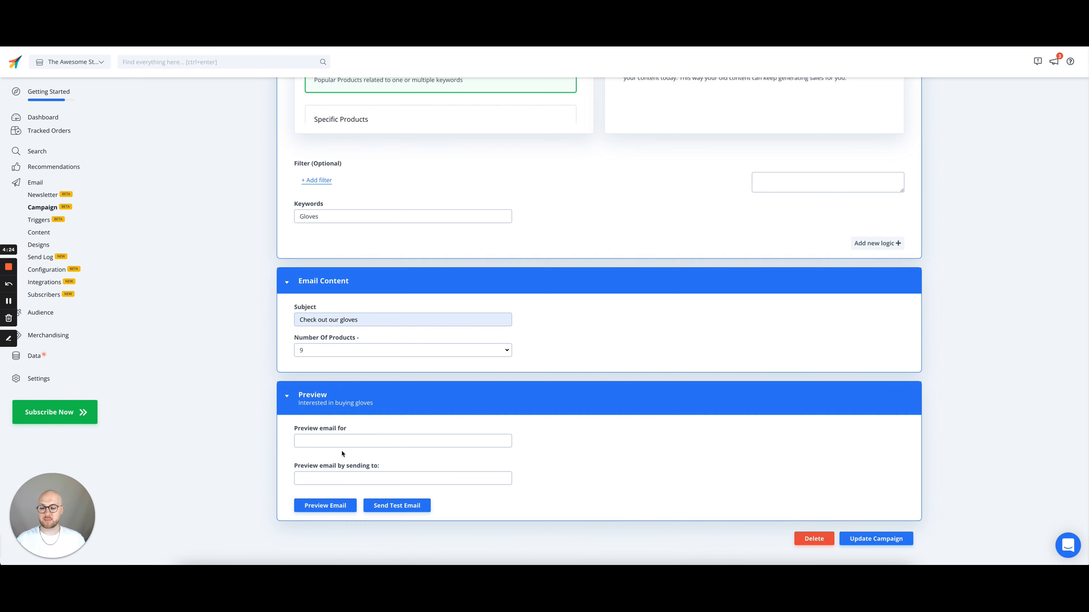
{"action": "left_click", "coordinate": [325, 505]}
{"action": "scroll", "coordinate": [661, 479], "scroll_direction": "down", "scroll_amount": 4}
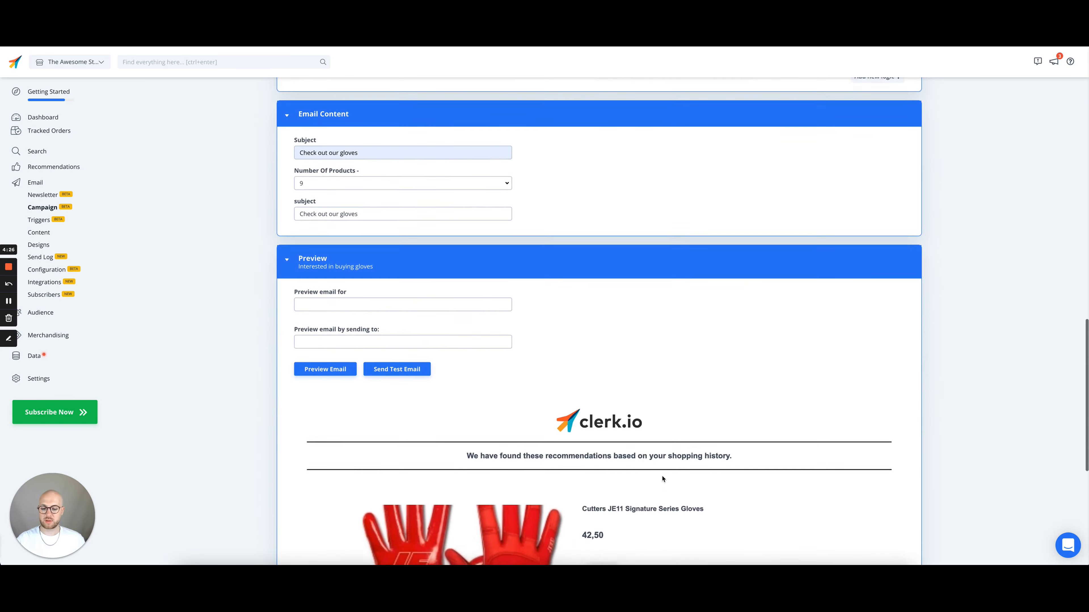
{"action": "scroll", "coordinate": [662, 479], "scroll_direction": "down", "scroll_amount": 10}
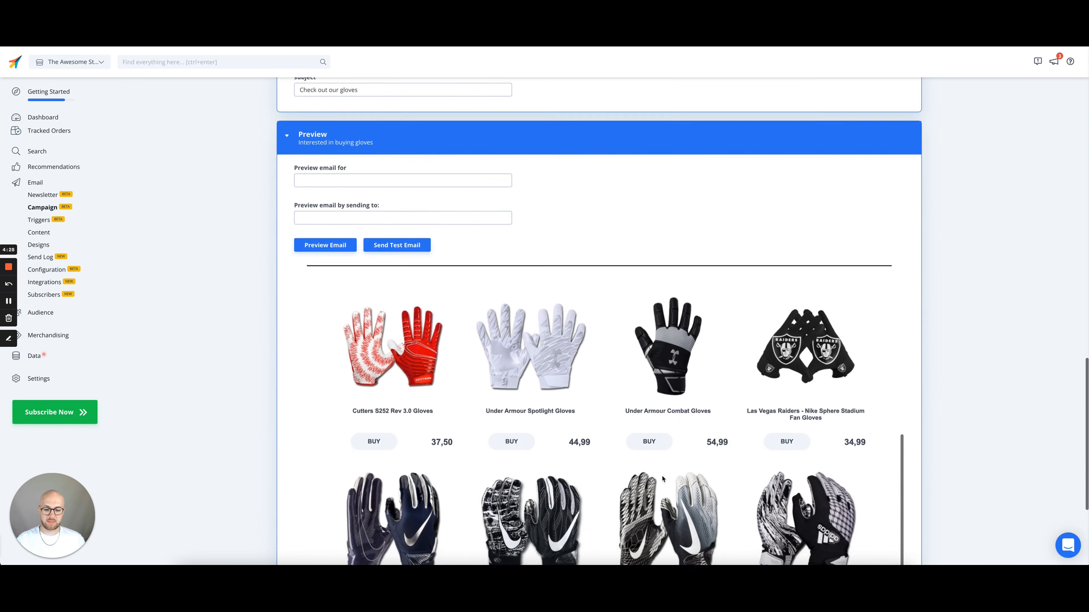
{"action": "scroll", "coordinate": [662, 479], "scroll_direction": "down", "scroll_amount": 4}
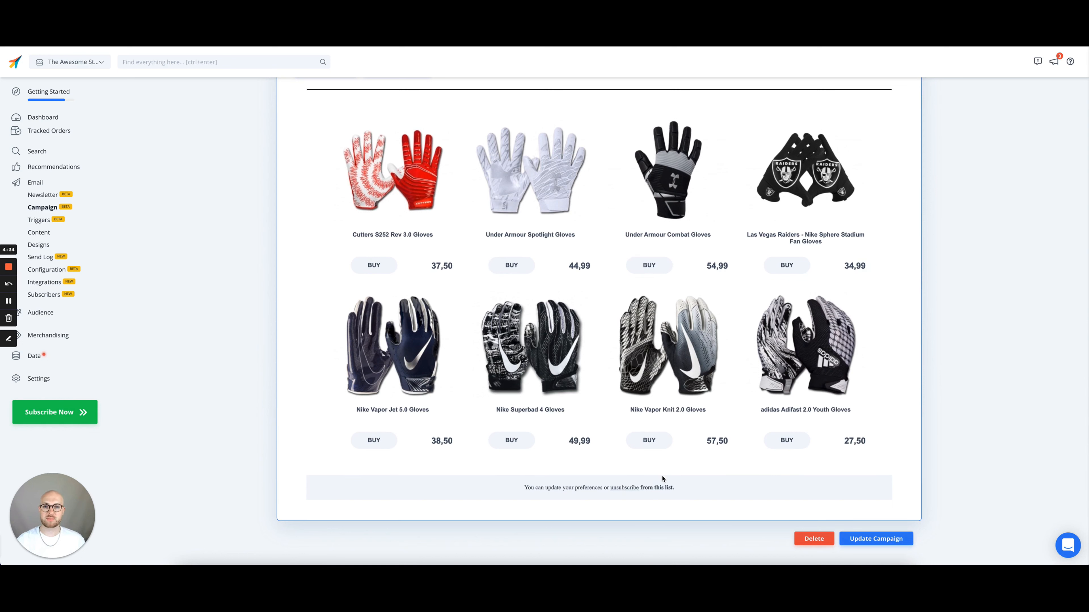
{"action": "left_click", "coordinate": [902, 541]}
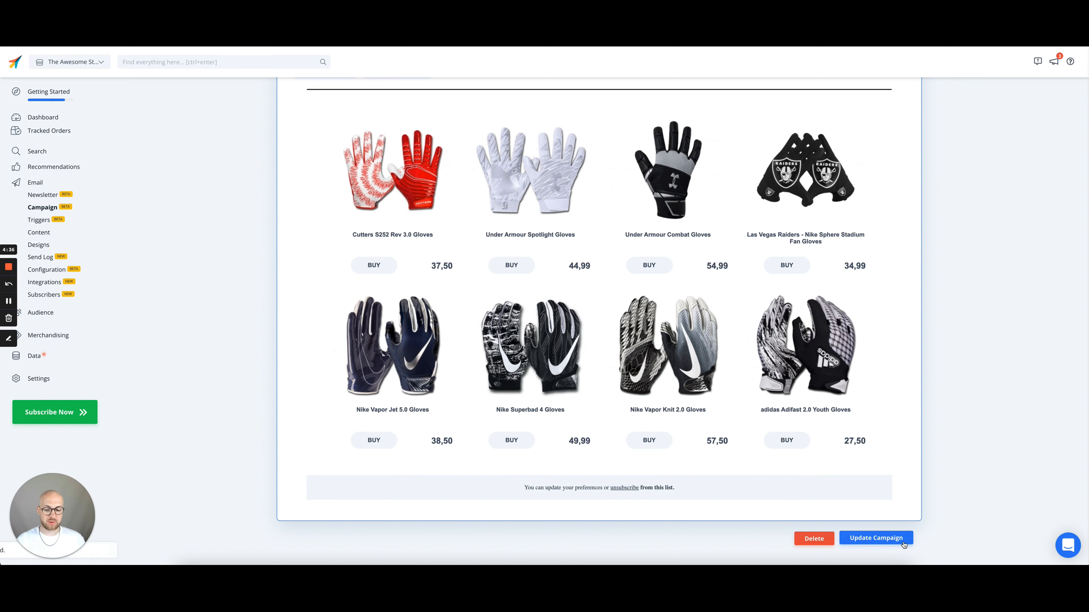
Create another email campaign named "Interested in buying helmets".
{"action": "left_click", "coordinate": [48, 209]}
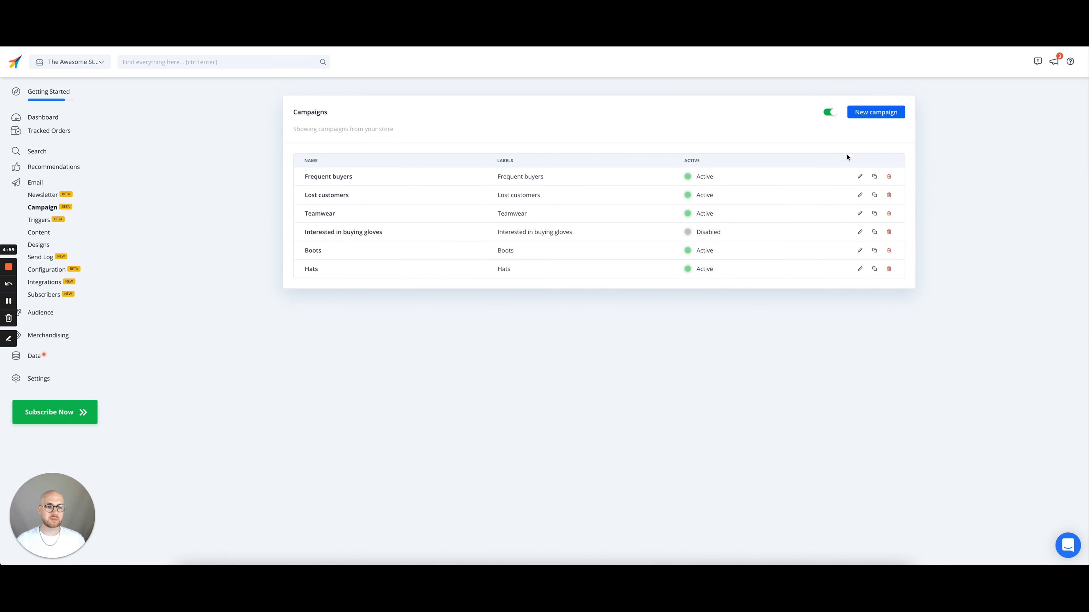
{"action": "left_click", "coordinate": [864, 118]}
{"action": "left_click", "coordinate": [515, 315]}
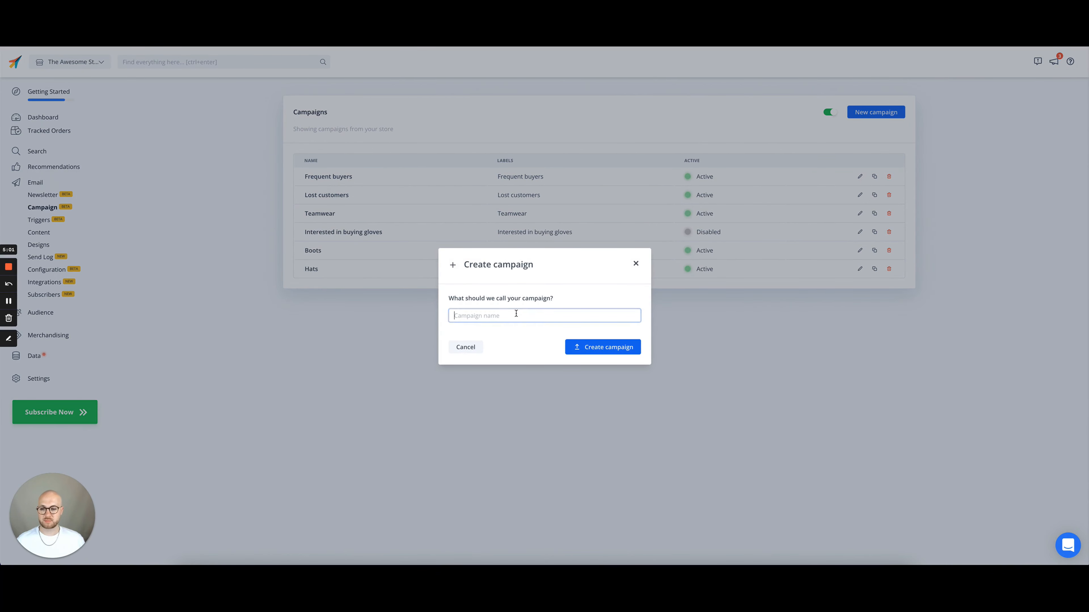
{"action": "type", "text": "Interest"}
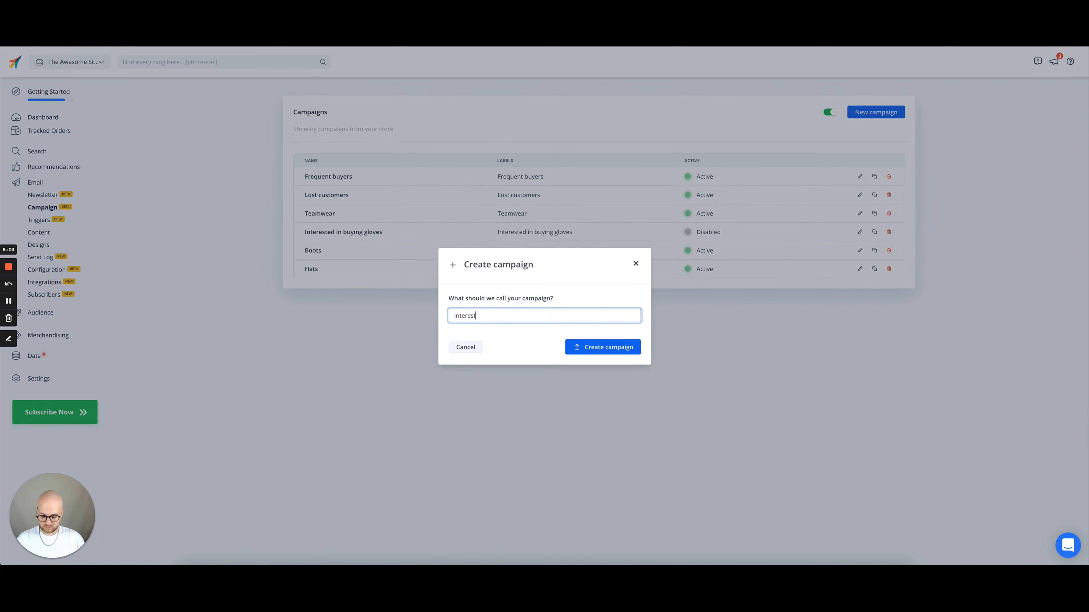
{"action": "type", "text": "ed in buying helmets"}
{"action": "left_click", "coordinate": [589, 350]}
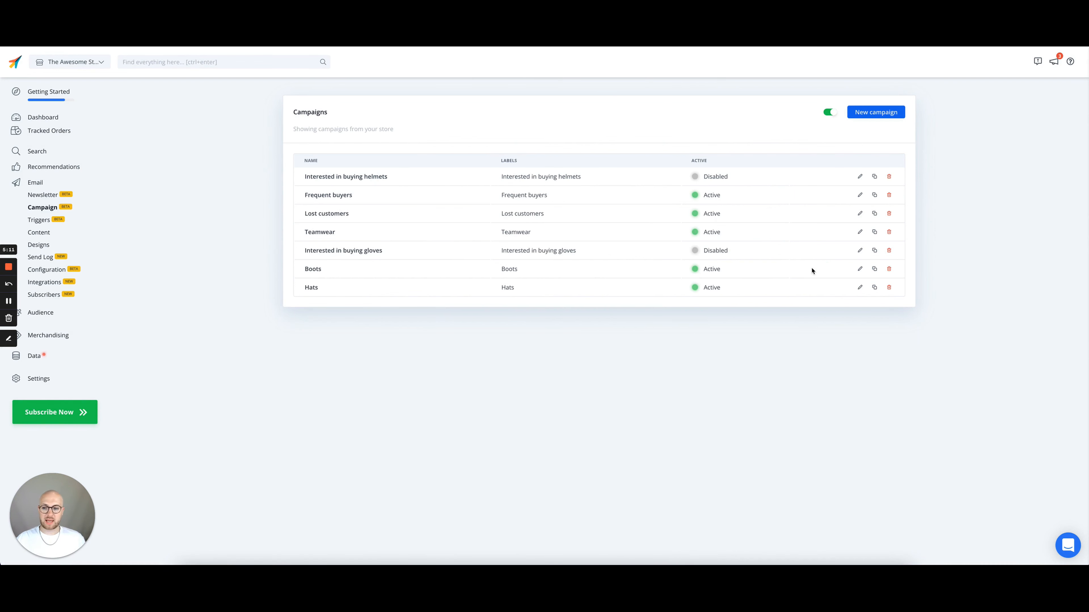
Open the "Interested in buying helmets" campaign for editing and assign it the Automail design.
{"action": "left_click", "coordinate": [859, 177]}
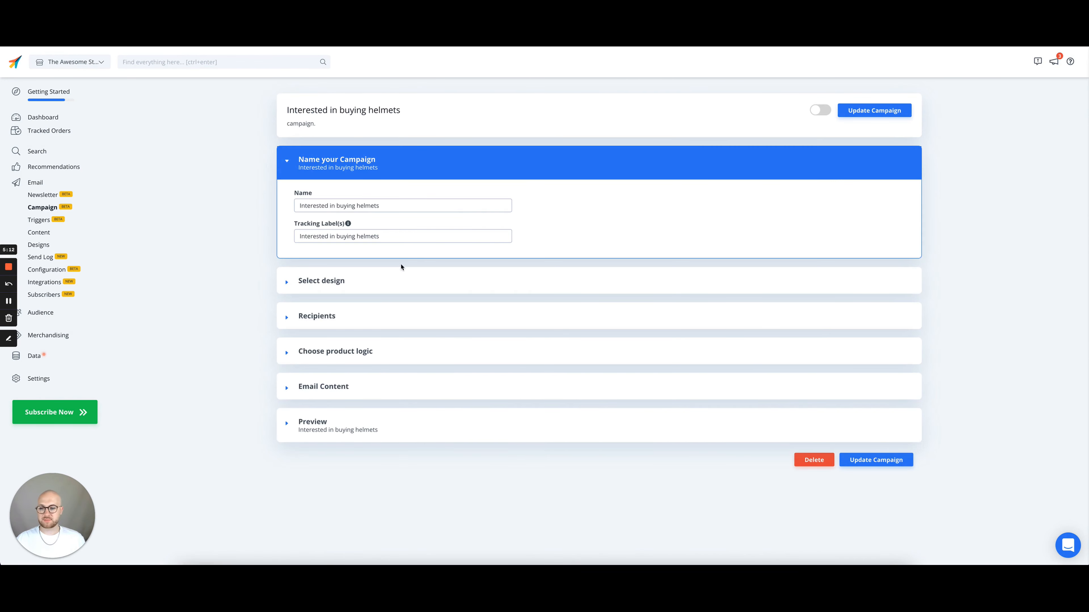
{"action": "left_click", "coordinate": [355, 281]}
{"action": "left_click", "coordinate": [323, 320]}
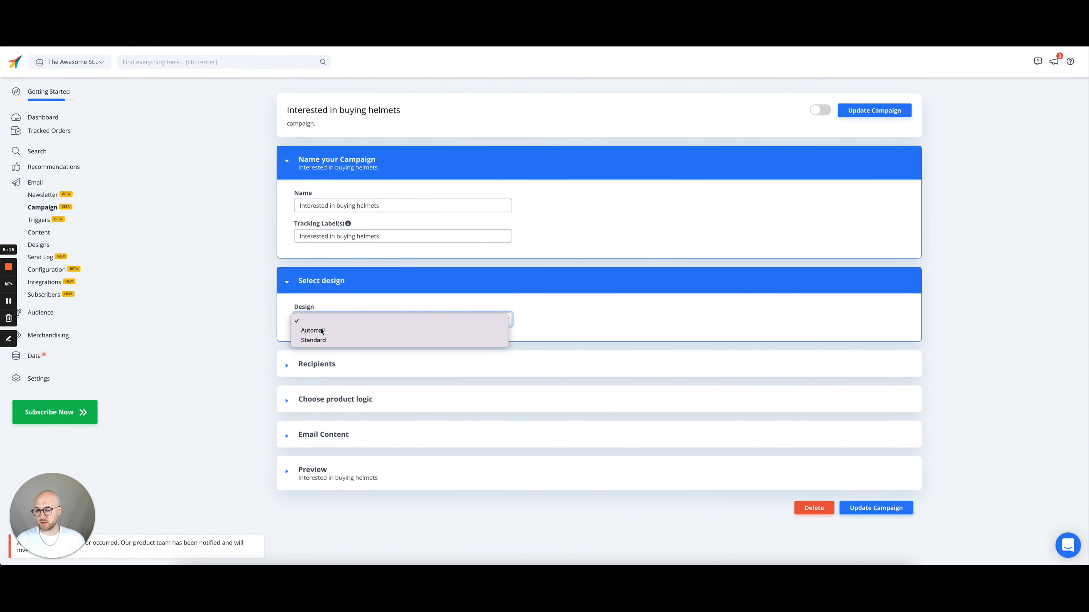
{"action": "left_click", "coordinate": [315, 330]}
Set the helmets campaign's recipients to the audience "Customers who like helmets".
{"action": "left_click", "coordinate": [318, 367]}
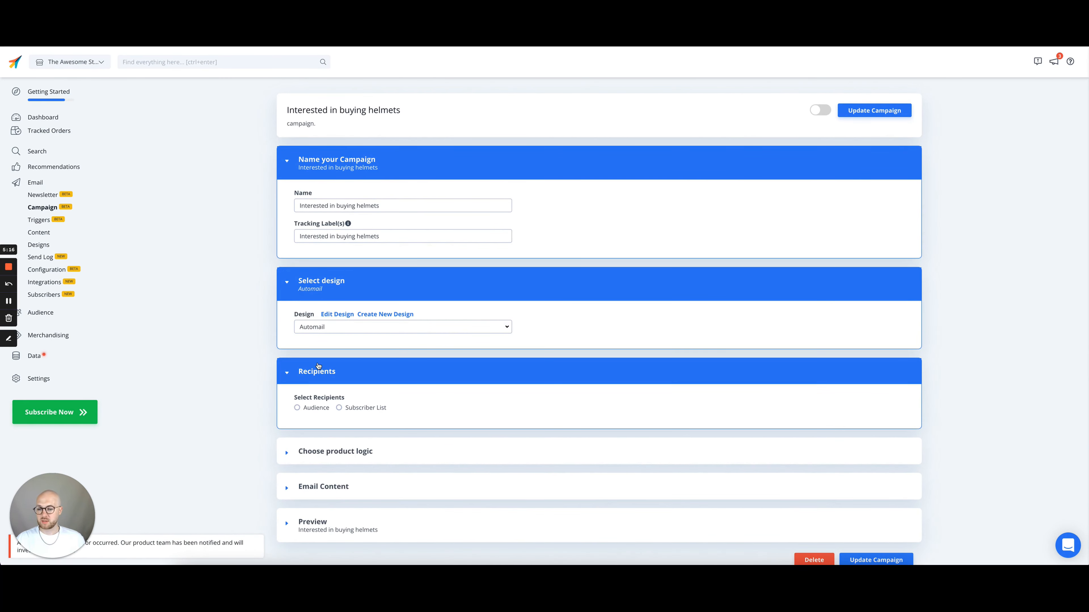
{"action": "left_click", "coordinate": [297, 407]}
{"action": "scroll", "coordinate": [377, 429], "scroll_direction": "down", "scroll_amount": 1}
{"action": "left_click", "coordinate": [372, 394]}
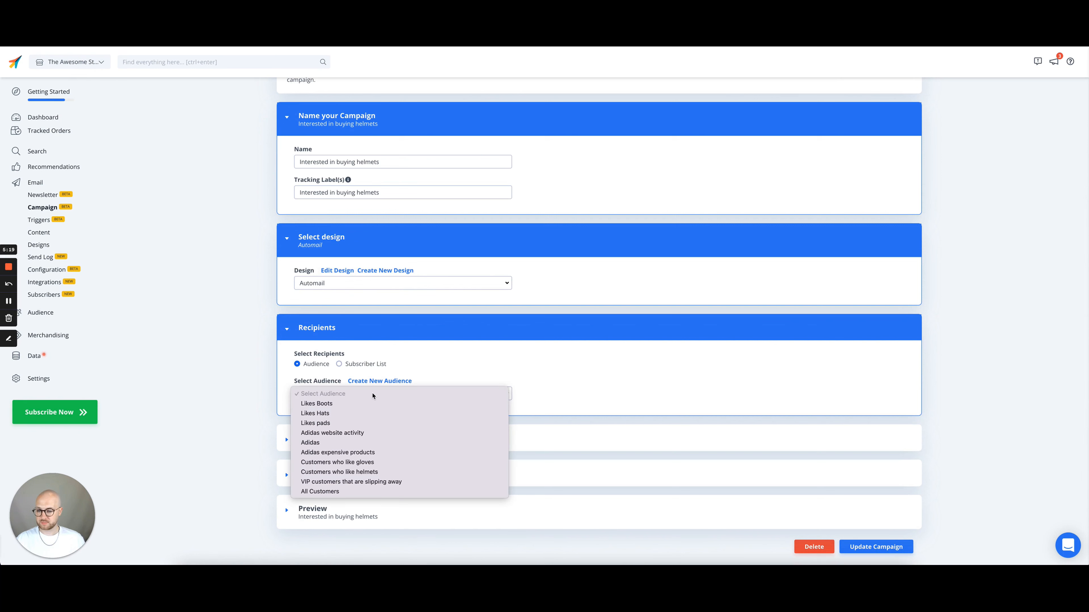
{"action": "left_click", "coordinate": [351, 472]}
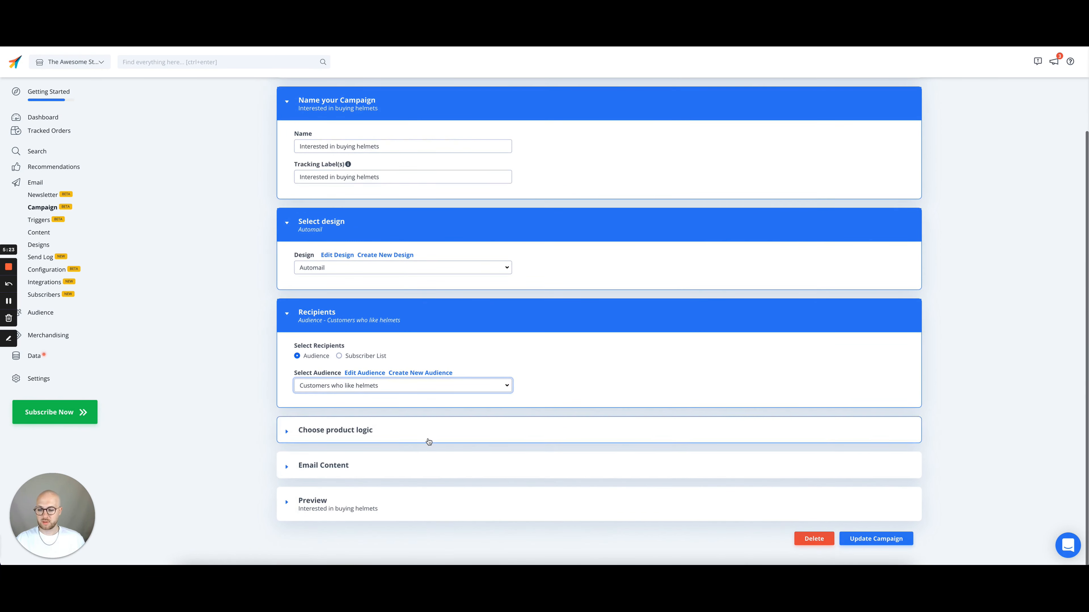
Choose Recommendations Based On Keywords as the helmets campaign's product logic, with the keyword "helmets".
{"action": "left_click", "coordinate": [427, 439]}
{"action": "scroll", "coordinate": [428, 440], "scroll_direction": "down", "scroll_amount": 5}
{"action": "scroll", "coordinate": [413, 314], "scroll_direction": "down", "scroll_amount": 7}
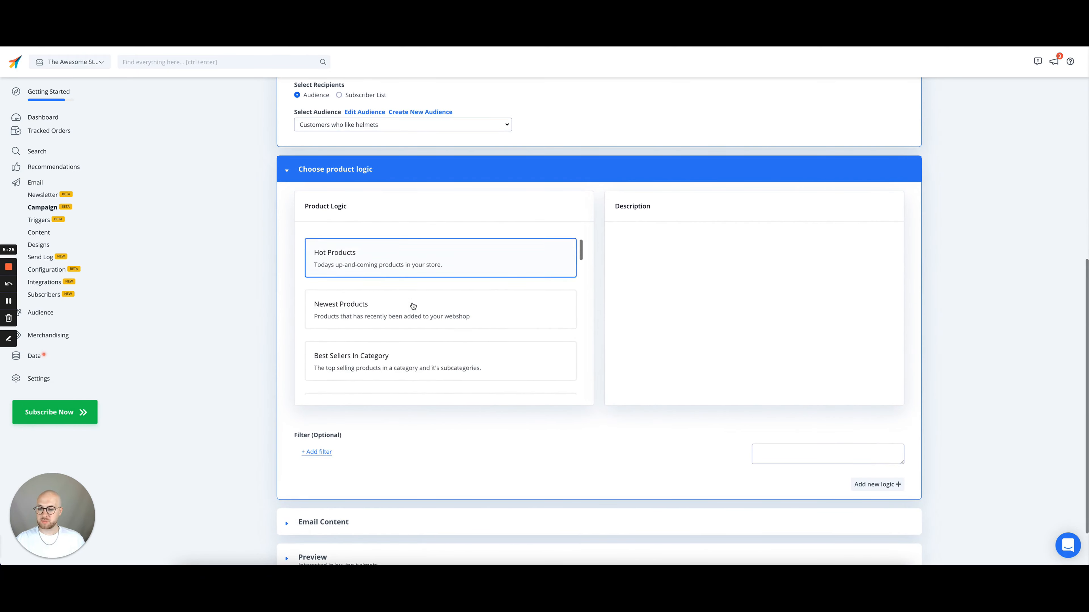
{"action": "scroll", "coordinate": [413, 306], "scroll_direction": "down", "scroll_amount": 3}
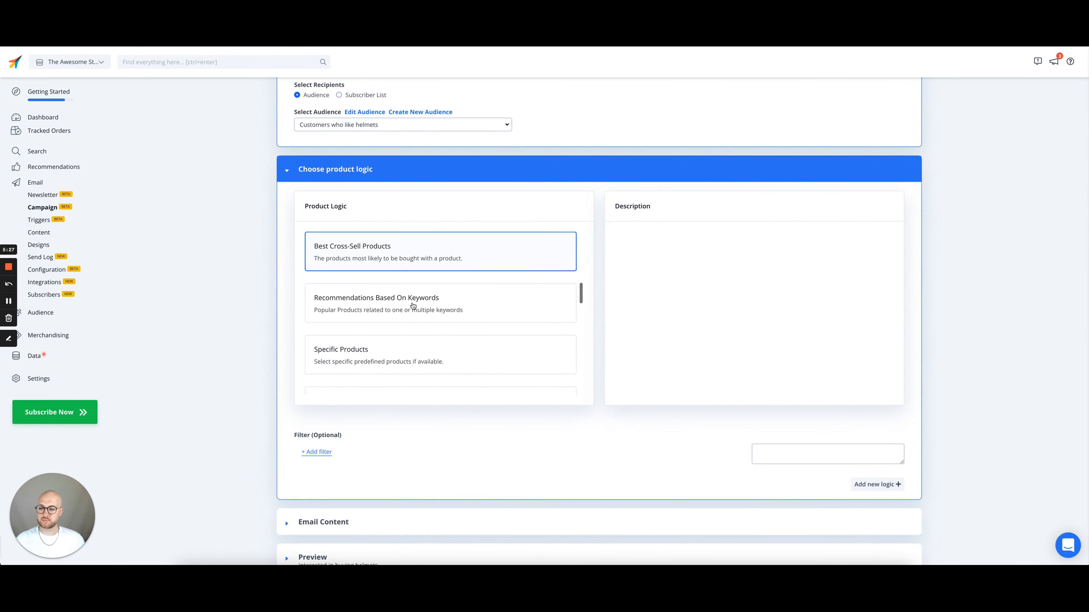
{"action": "left_click", "coordinate": [412, 307]}
{"action": "left_click", "coordinate": [339, 497]}
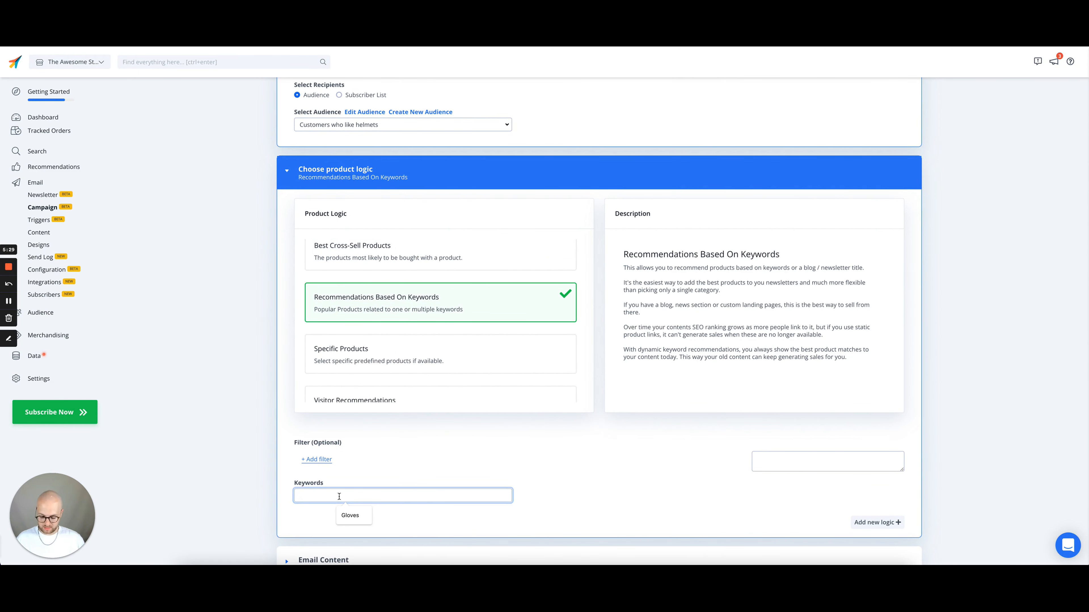
{"action": "type", "text": "helmets"}
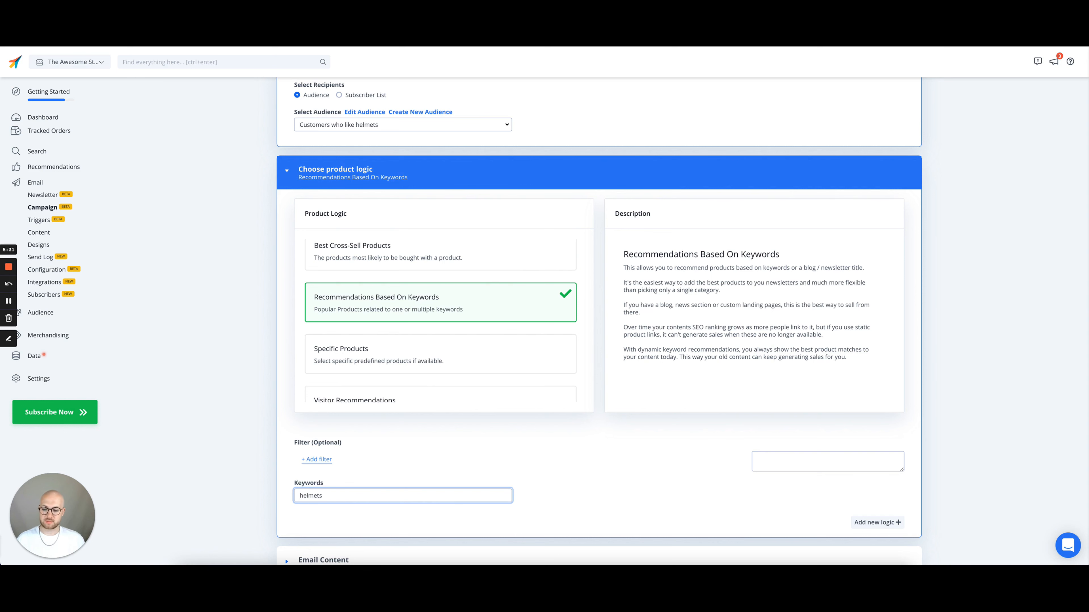
Set the helmets campaign's email subject to "Check out our helmets" and save the campaign.
{"action": "scroll", "coordinate": [518, 481], "scroll_direction": "down", "scroll_amount": 3}
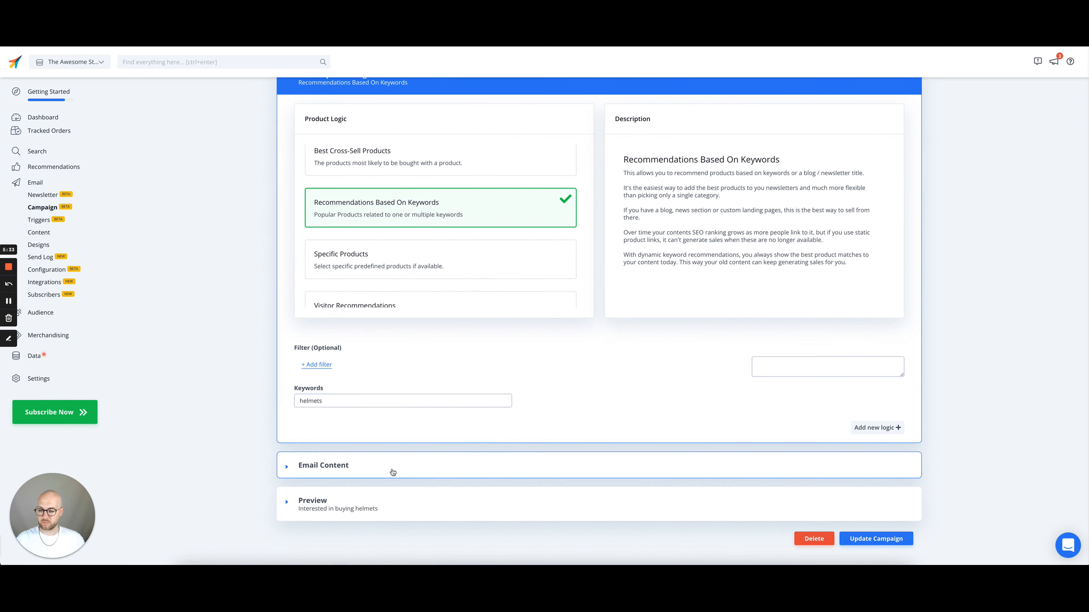
{"action": "left_click", "coordinate": [391, 471]}
{"action": "scroll", "coordinate": [386, 454], "scroll_direction": "down", "scroll_amount": 2}
{"action": "left_click", "coordinate": [369, 433]}
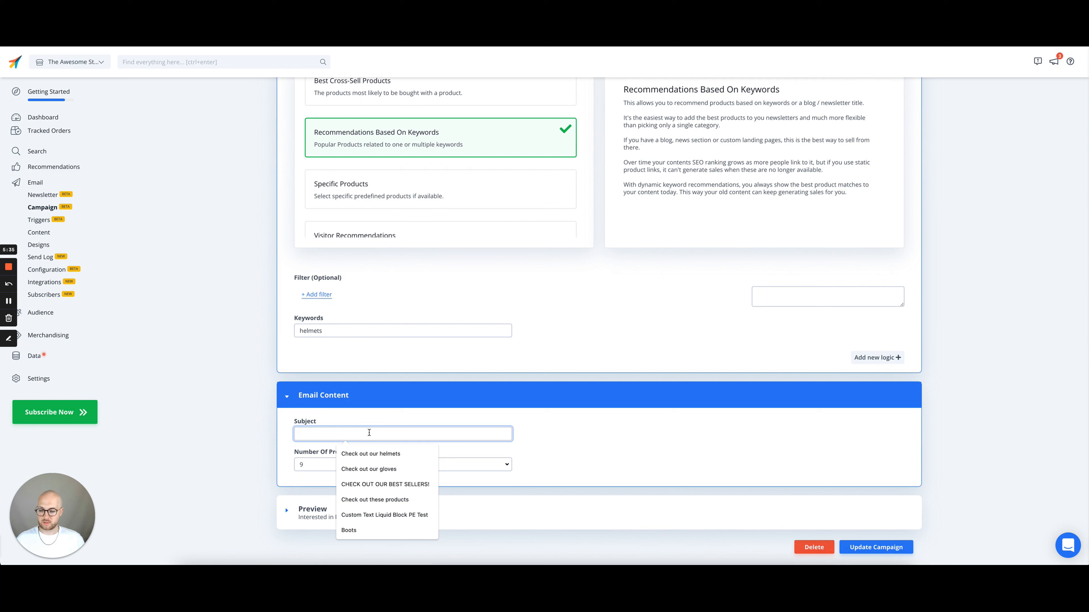
{"action": "left_click", "coordinate": [387, 453]}
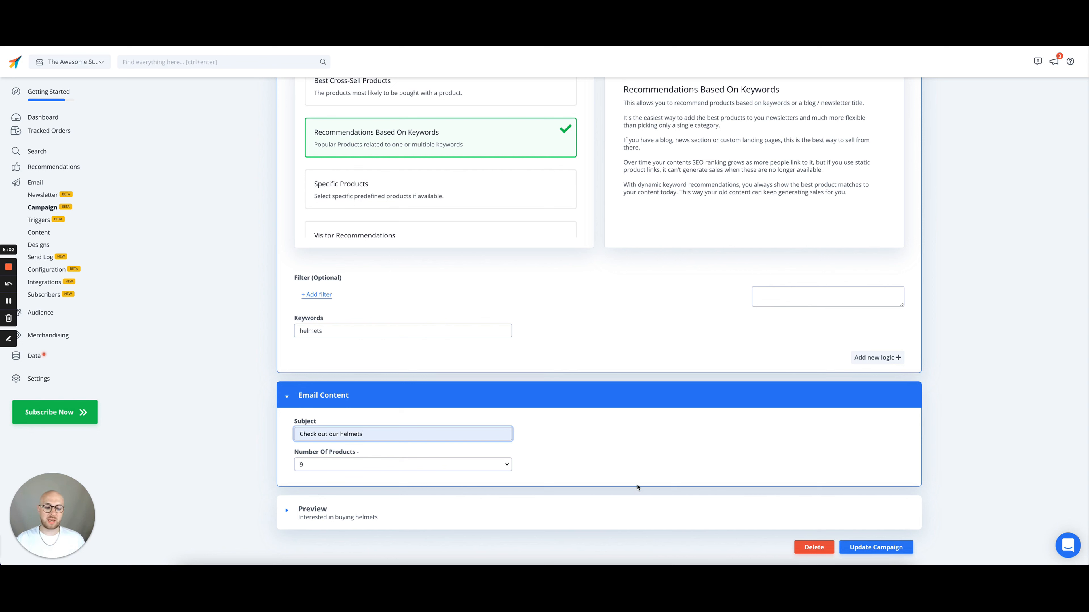
{"action": "left_click", "coordinate": [894, 548]}
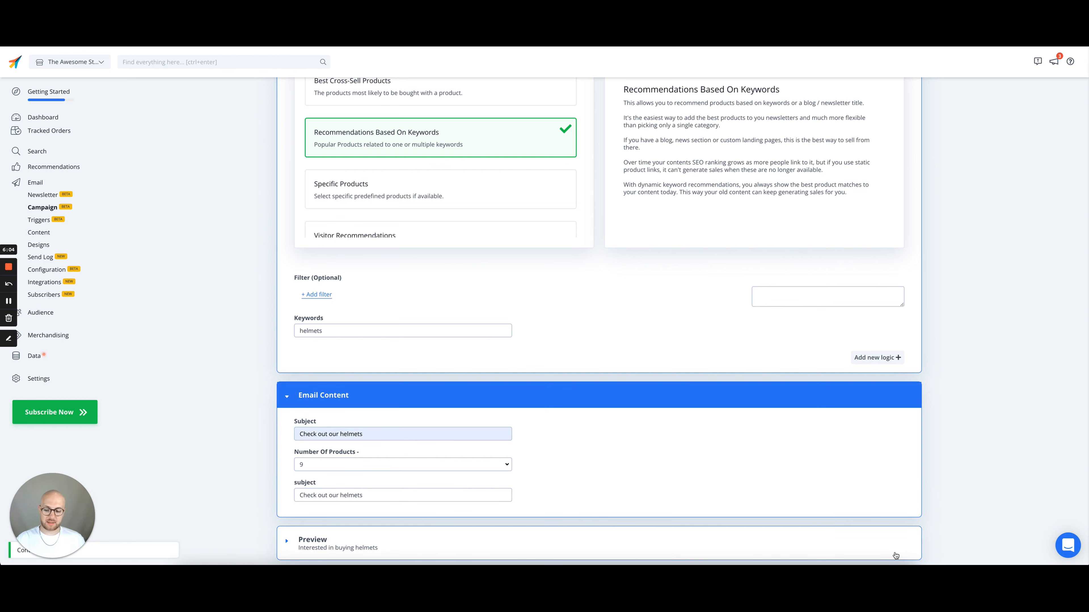
Create another email campaign named "Vips slipping away".
{"action": "left_click", "coordinate": [51, 207]}
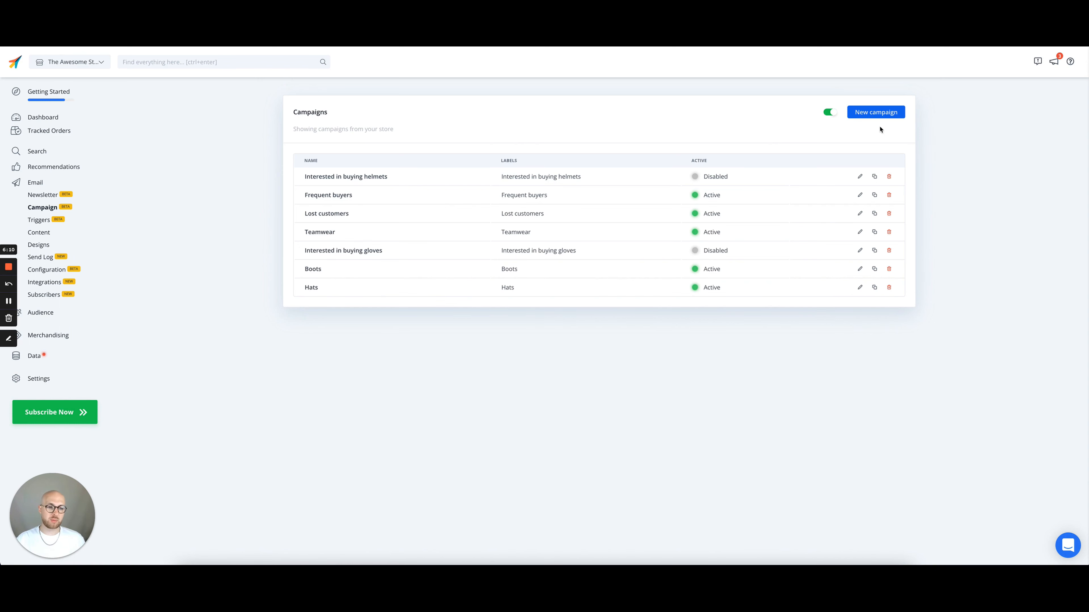
{"action": "left_click", "coordinate": [877, 113]}
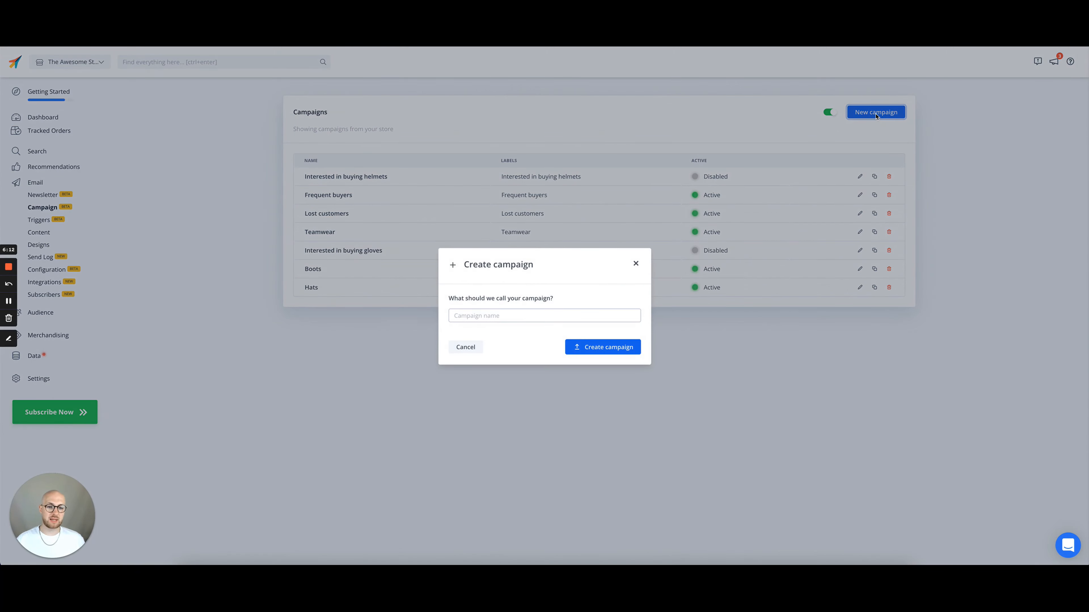
{"action": "left_click", "coordinate": [488, 316]}
{"action": "type", "text": "Vi"}
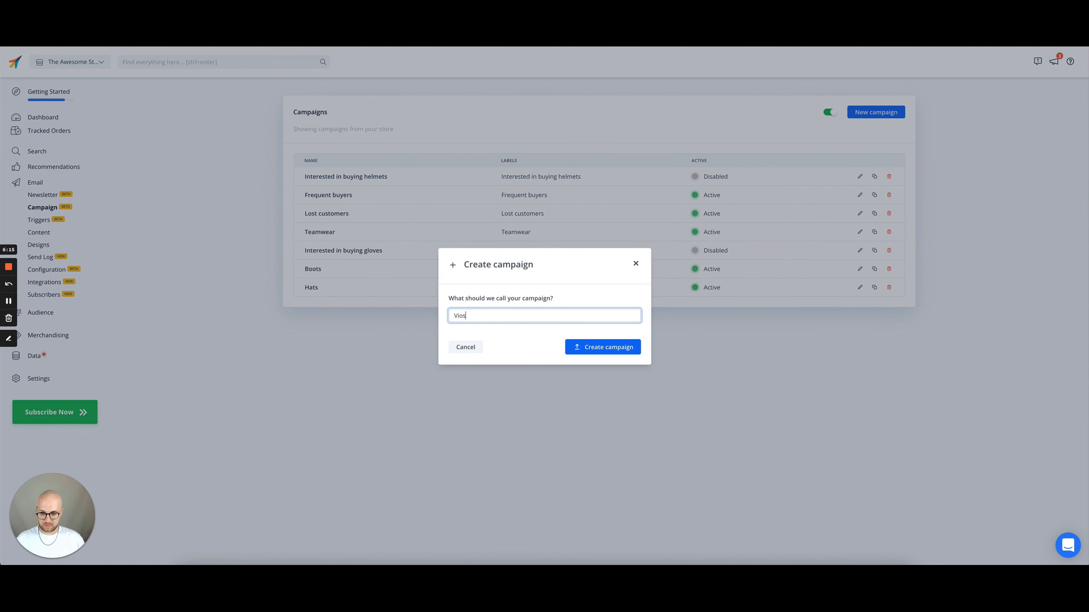
{"action": "type", "text": "ps slipping away"}
{"action": "left_click", "coordinate": [584, 347]}
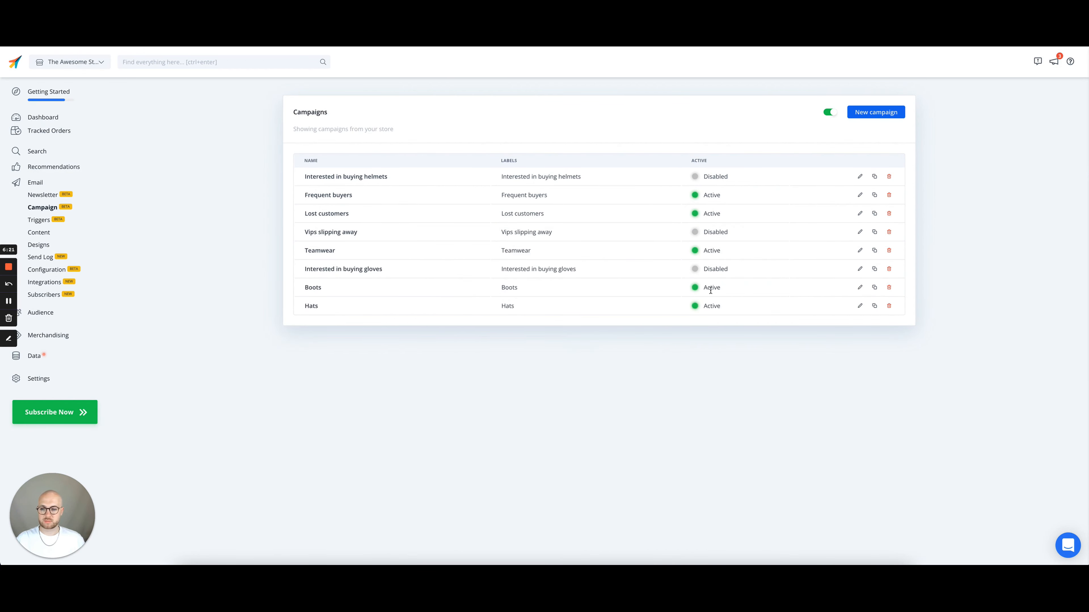
Open the "Vips slipping away" campaign for editing and assign it the Automail design.
{"action": "left_click", "coordinate": [860, 231]}
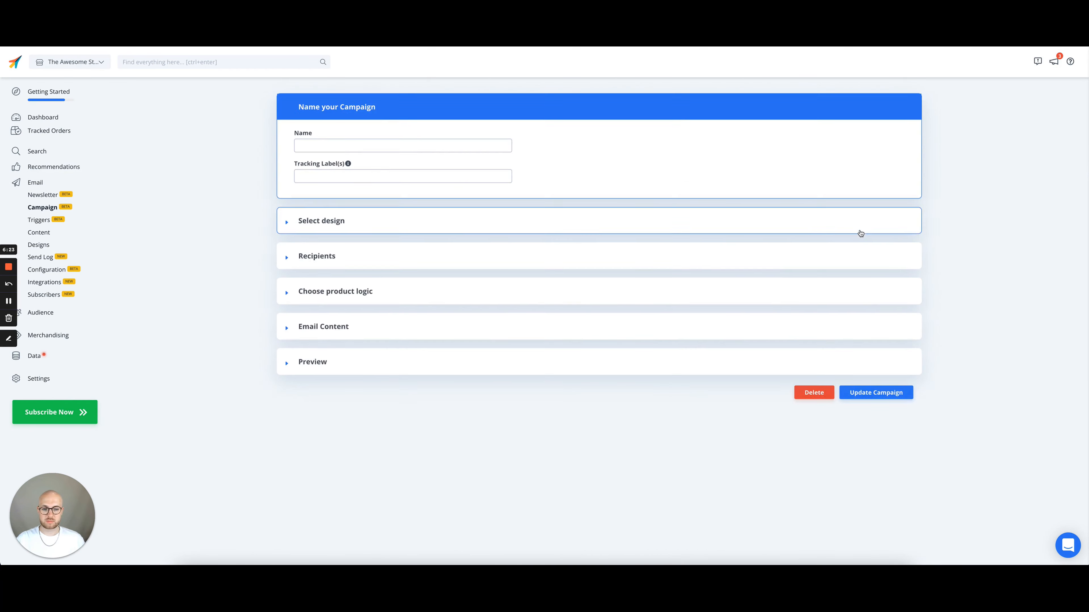
{"action": "left_click", "coordinate": [455, 276]}
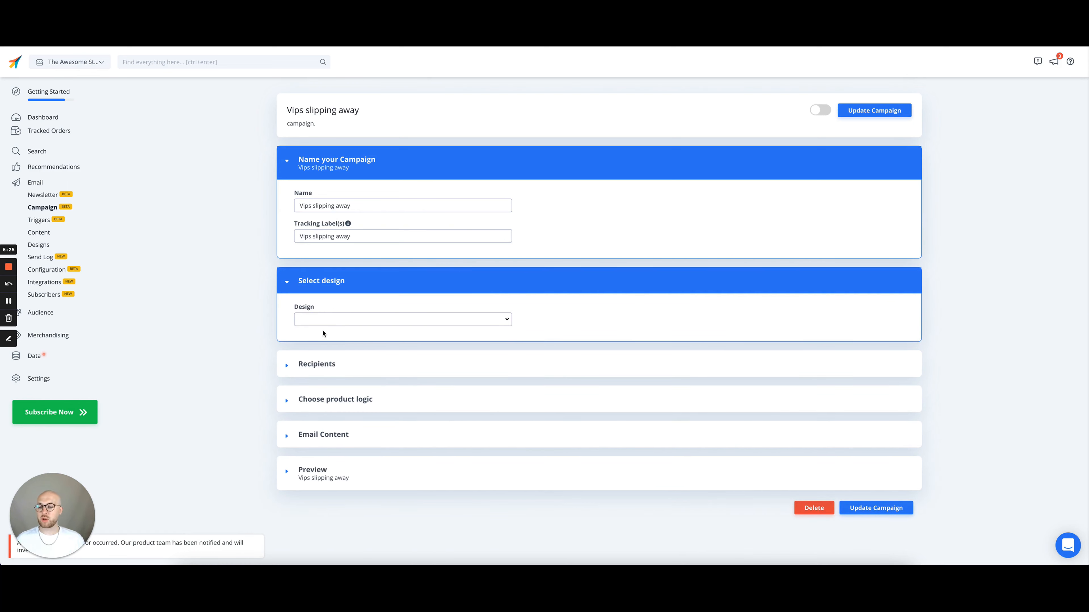
{"action": "left_click", "coordinate": [334, 321]}
{"action": "left_click", "coordinate": [333, 330]}
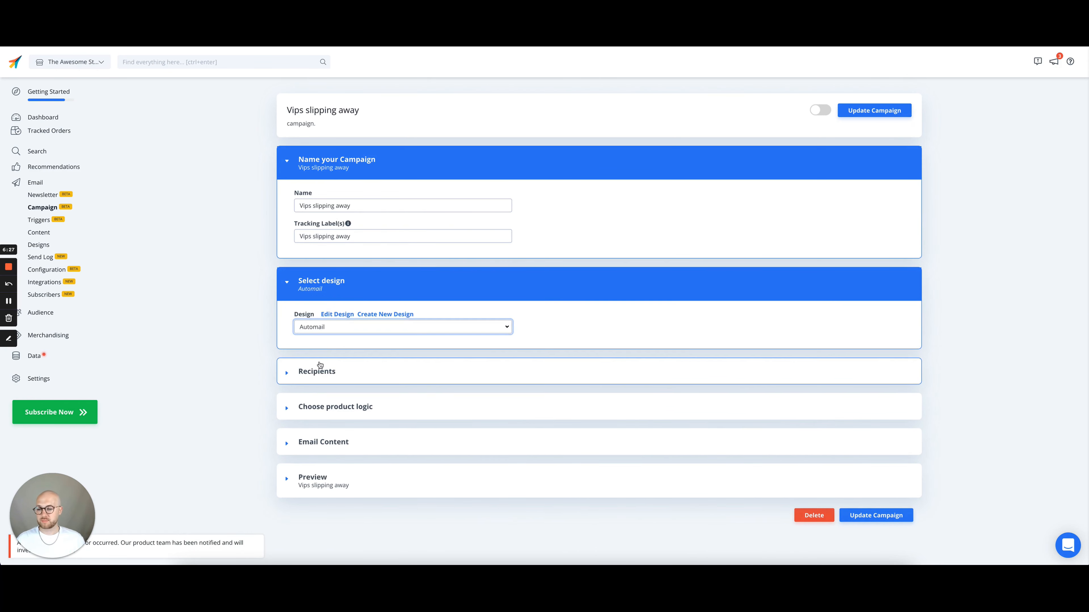
Set the campaign's recipients to the audience "VIP customers that are slipping away".
{"action": "left_click", "coordinate": [320, 367]}
{"action": "left_click", "coordinate": [312, 407]}
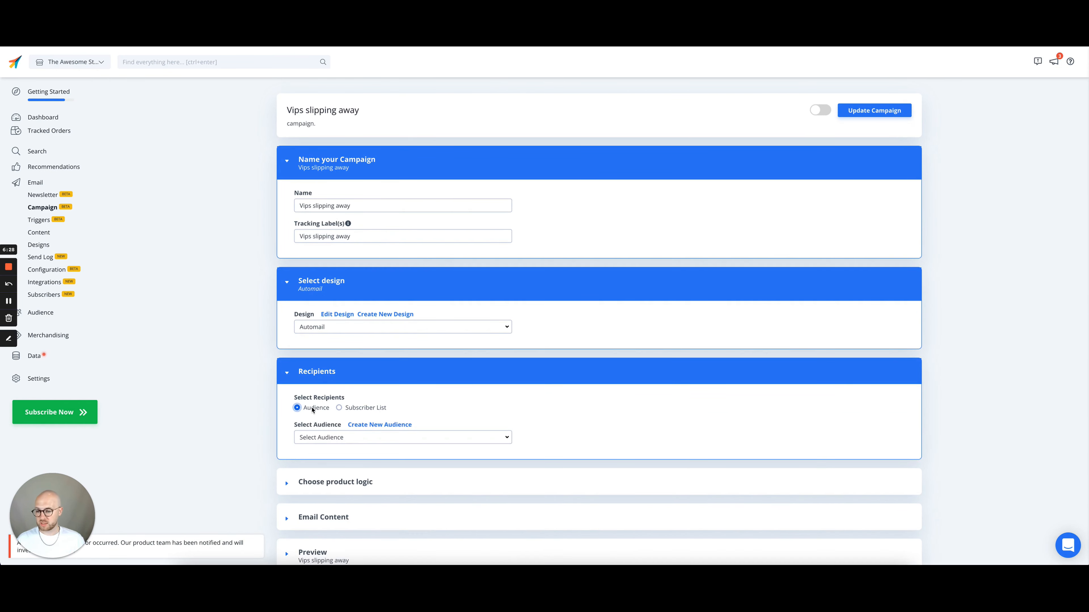
{"action": "left_click", "coordinate": [333, 437]}
{"action": "left_click", "coordinate": [346, 525]}
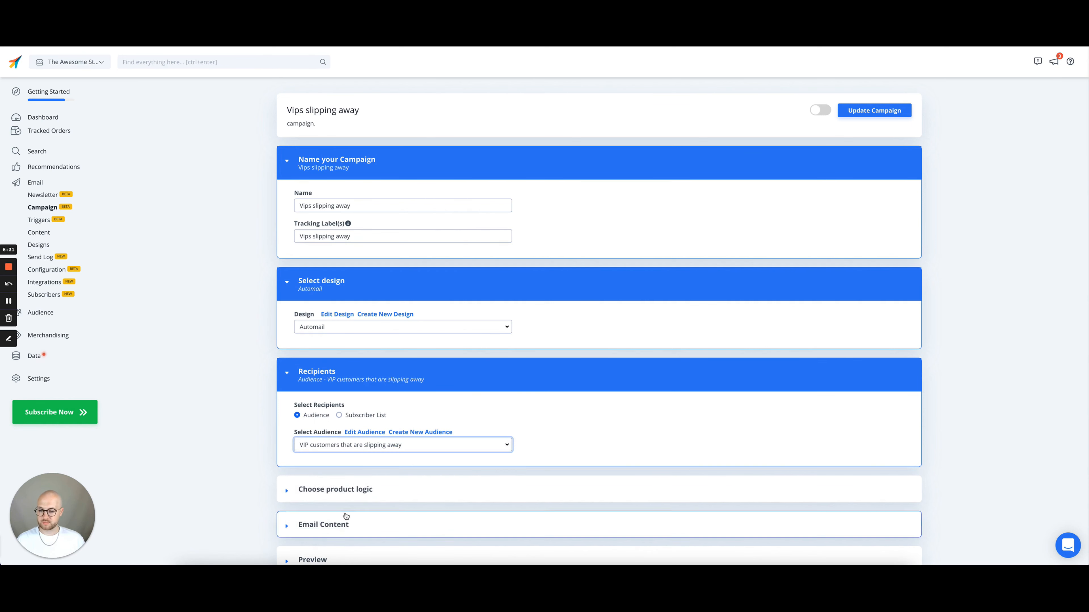
Choose Recommendations Based On Orders as the slipping-away VIP campaign's product logic.
{"action": "scroll", "coordinate": [506, 410], "scroll_direction": "down", "scroll_amount": 2}
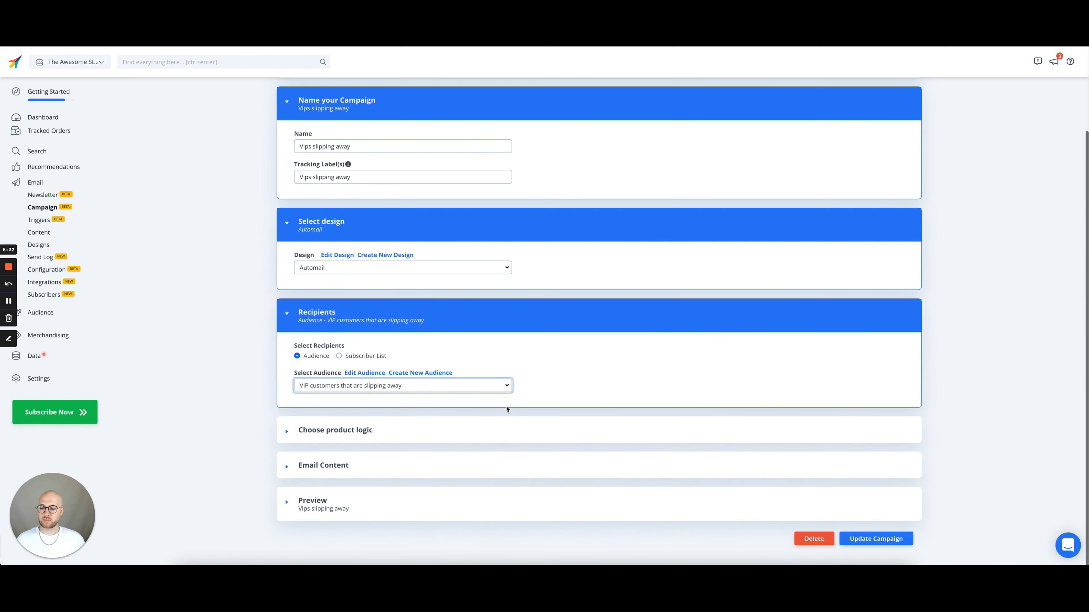
{"action": "left_click", "coordinate": [463, 430]}
{"action": "scroll", "coordinate": [461, 350], "scroll_direction": "down", "scroll_amount": 5}
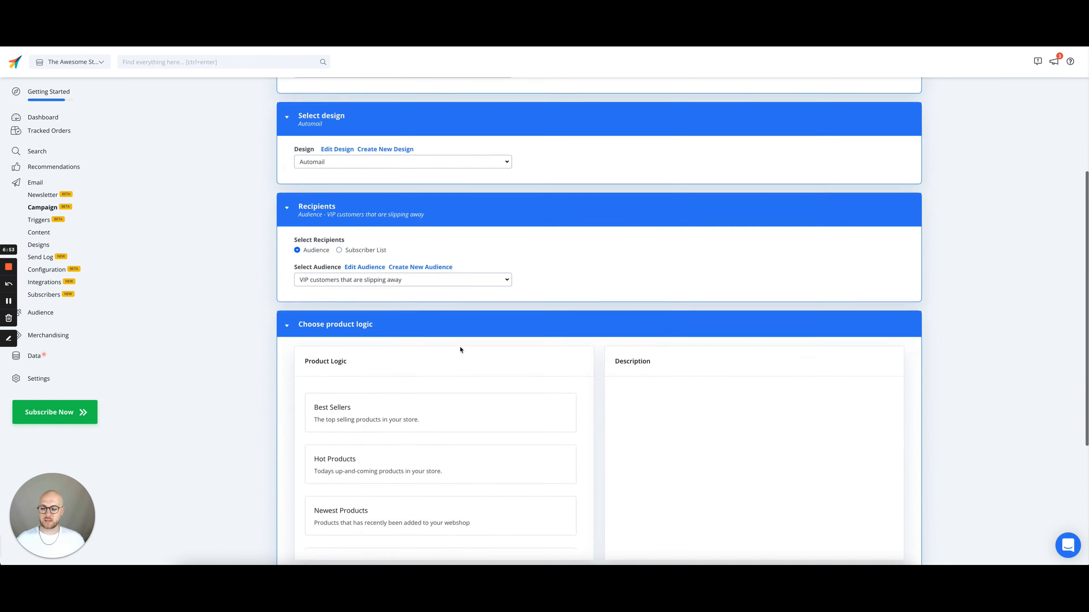
{"action": "scroll", "coordinate": [460, 350], "scroll_direction": "down", "scroll_amount": 6}
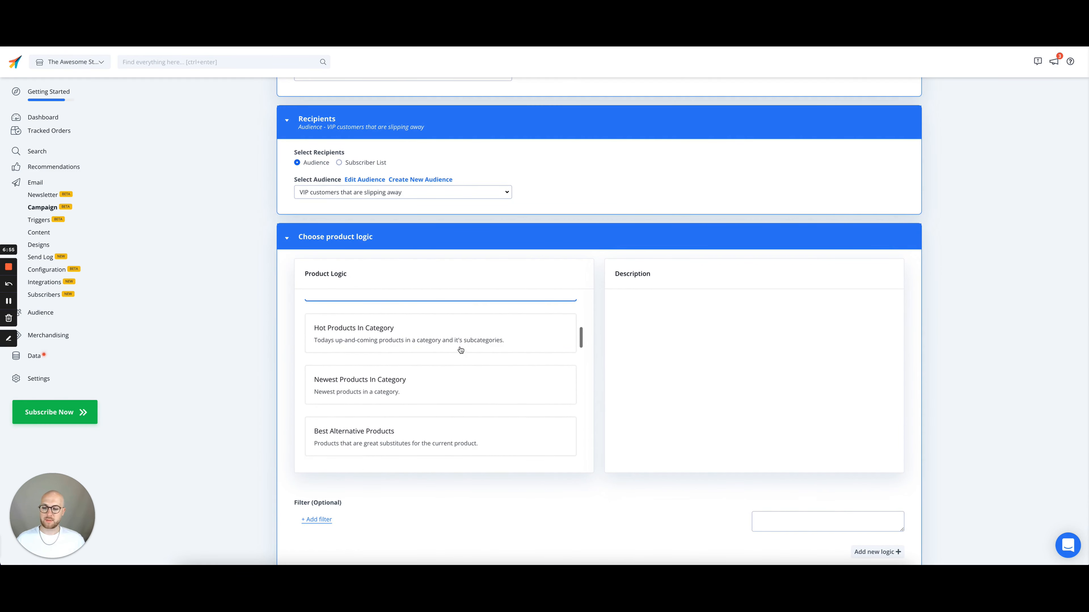
{"action": "scroll", "coordinate": [461, 350], "scroll_direction": "down", "scroll_amount": 6}
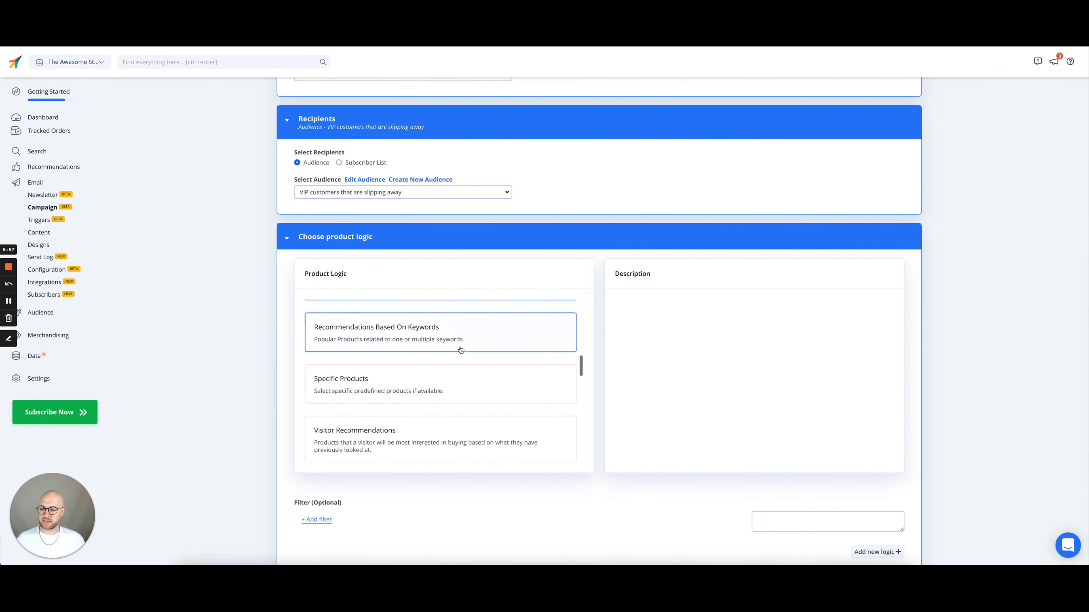
{"action": "scroll", "coordinate": [460, 350], "scroll_direction": "down", "scroll_amount": 5}
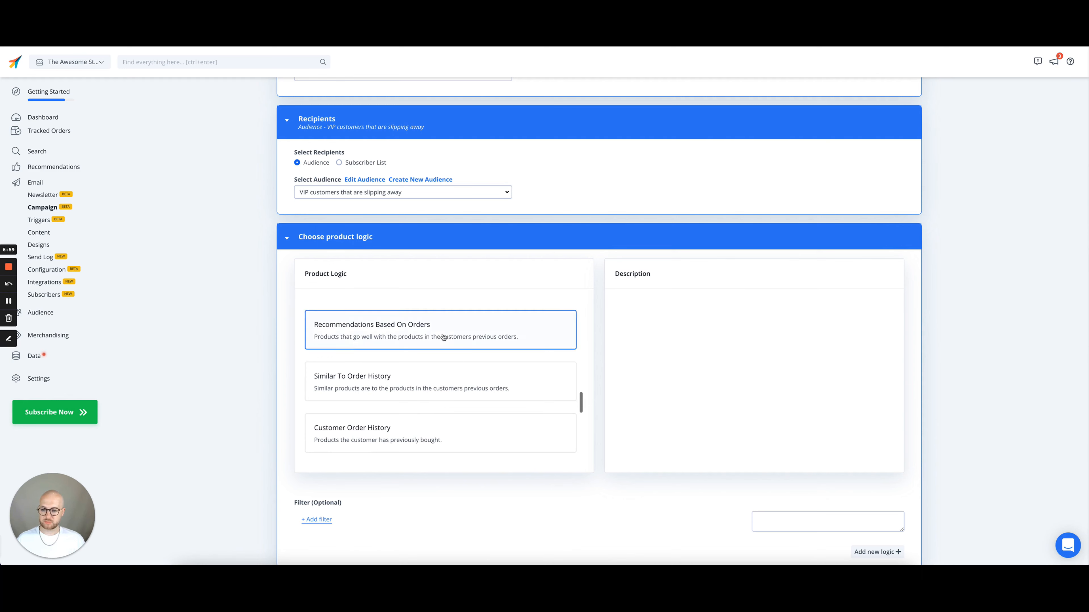
{"action": "left_click", "coordinate": [443, 336]}
Set the VIP campaign's email subject to "Products that will interest you!", expand its preview settings and save the campaign.
{"action": "scroll", "coordinate": [483, 481], "scroll_direction": "down", "scroll_amount": 3}
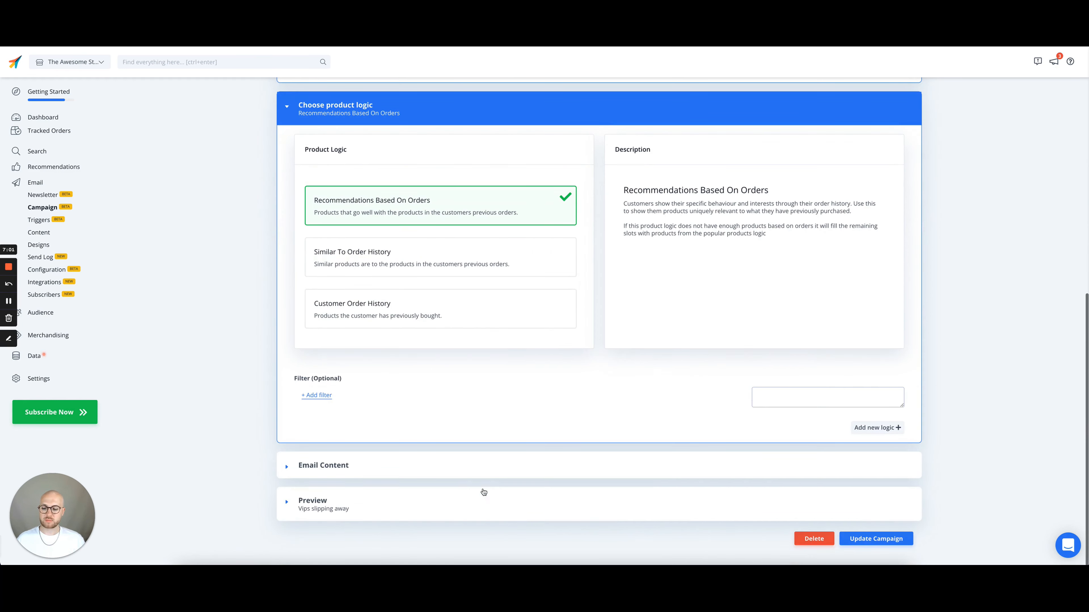
{"action": "left_click", "coordinate": [432, 462]}
{"action": "left_click", "coordinate": [389, 423]}
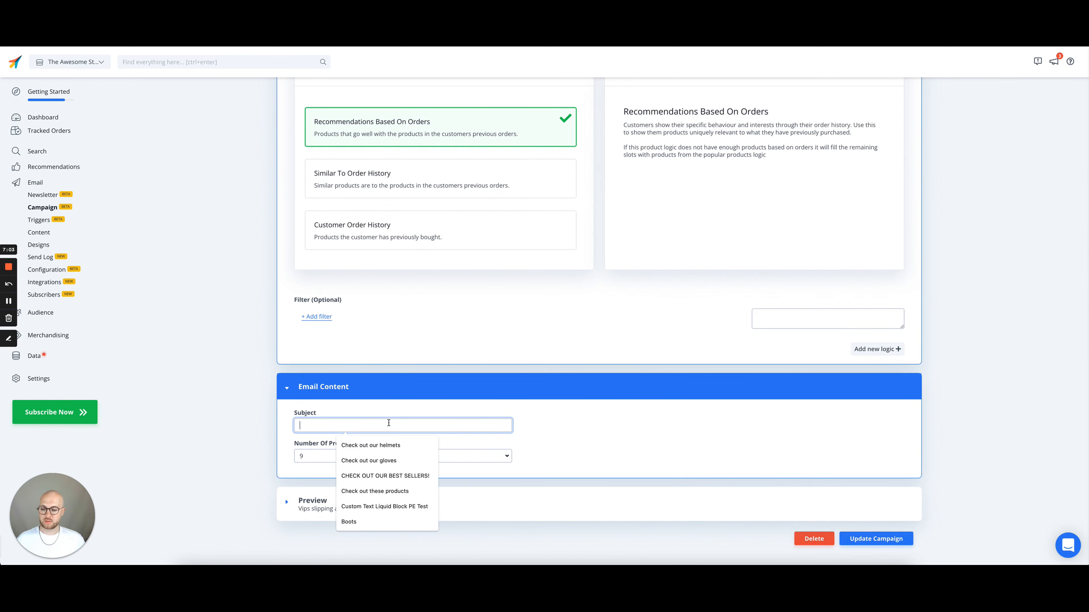
{"action": "type", "text": "P"}
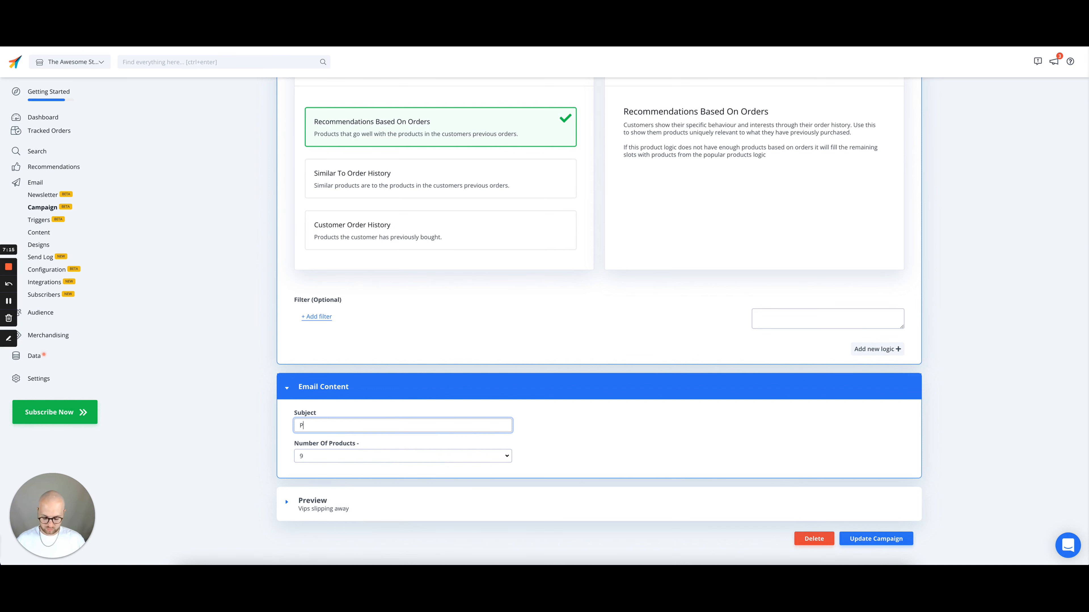
{"action": "type", "text": "roducts"}
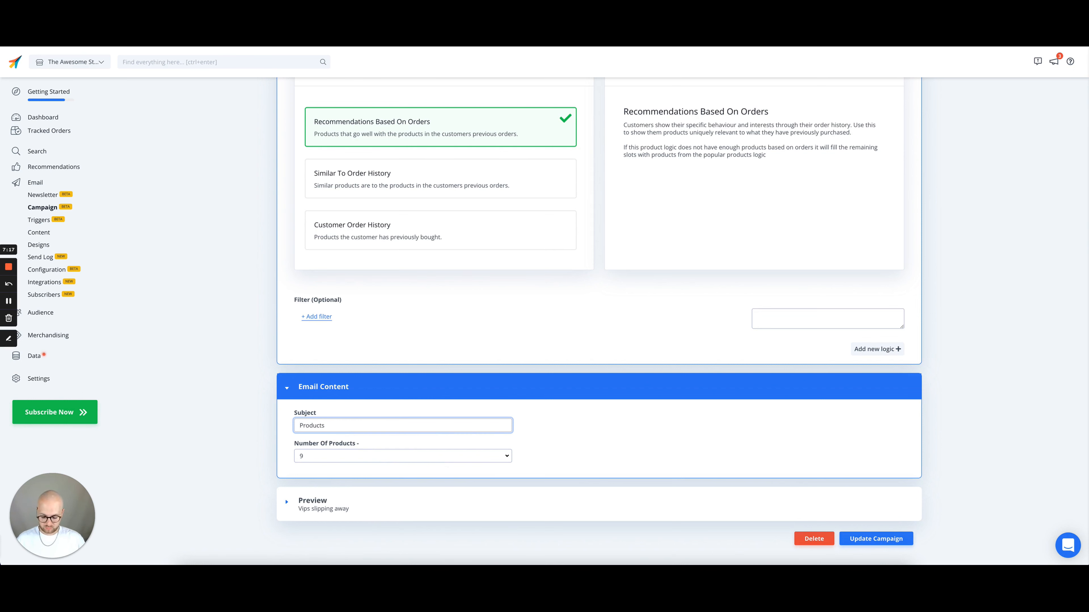
{"action": "type", "text": " that will interest you!"}
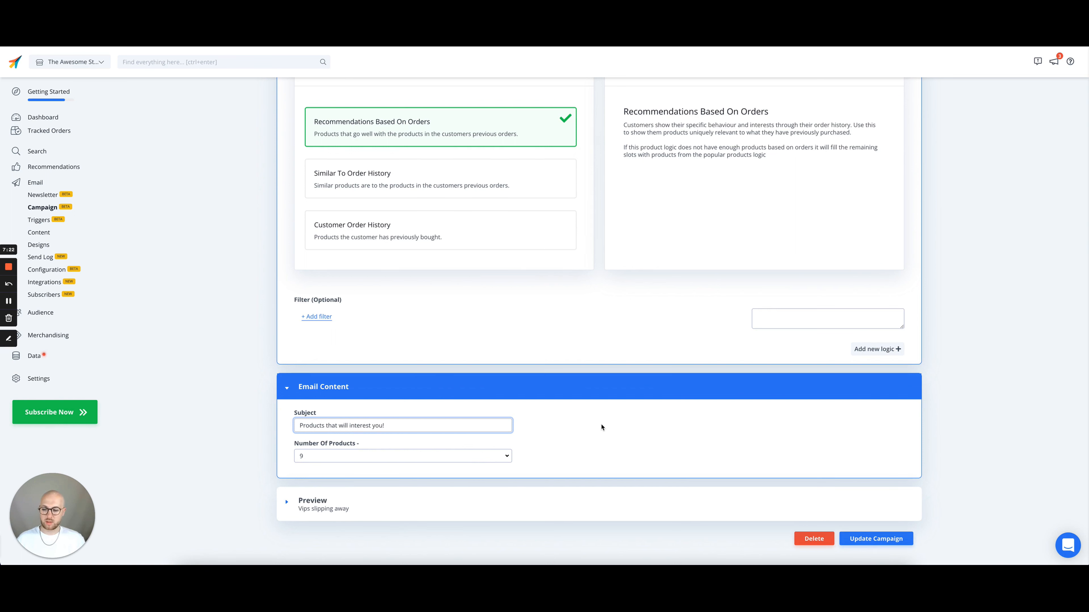
{"action": "left_click", "coordinate": [602, 428]}
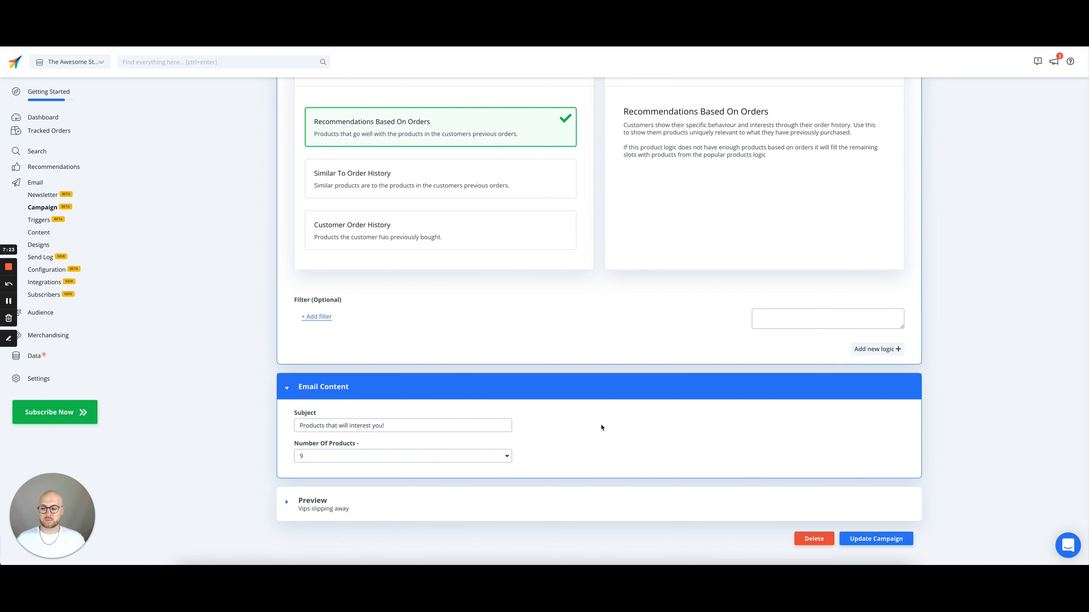
{"action": "left_click", "coordinate": [518, 502]}
{"action": "scroll", "coordinate": [518, 501], "scroll_direction": "down", "scroll_amount": 3}
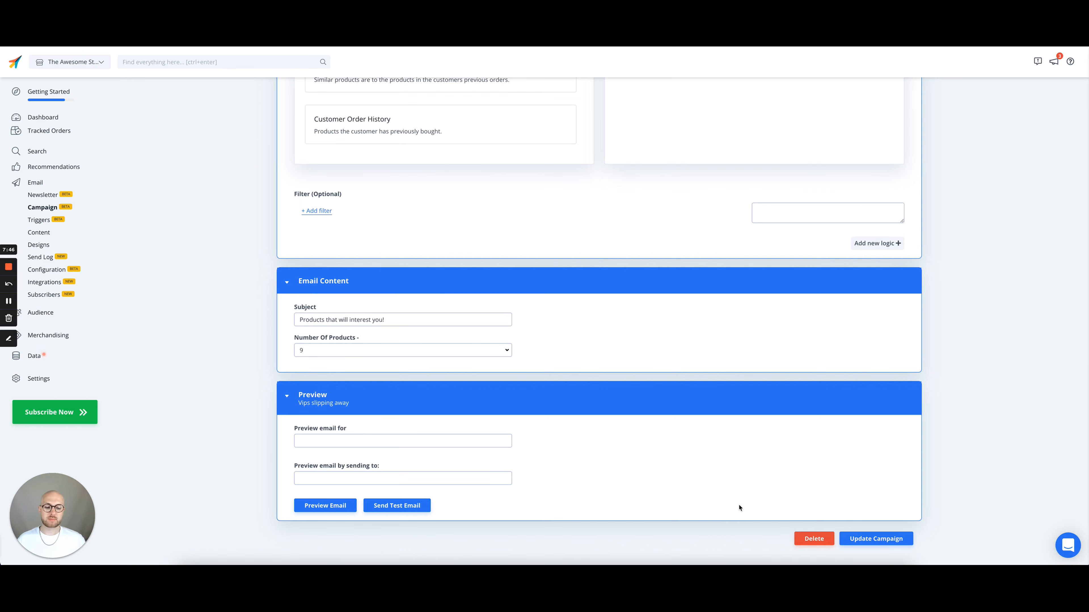
{"action": "left_click", "coordinate": [893, 539]}
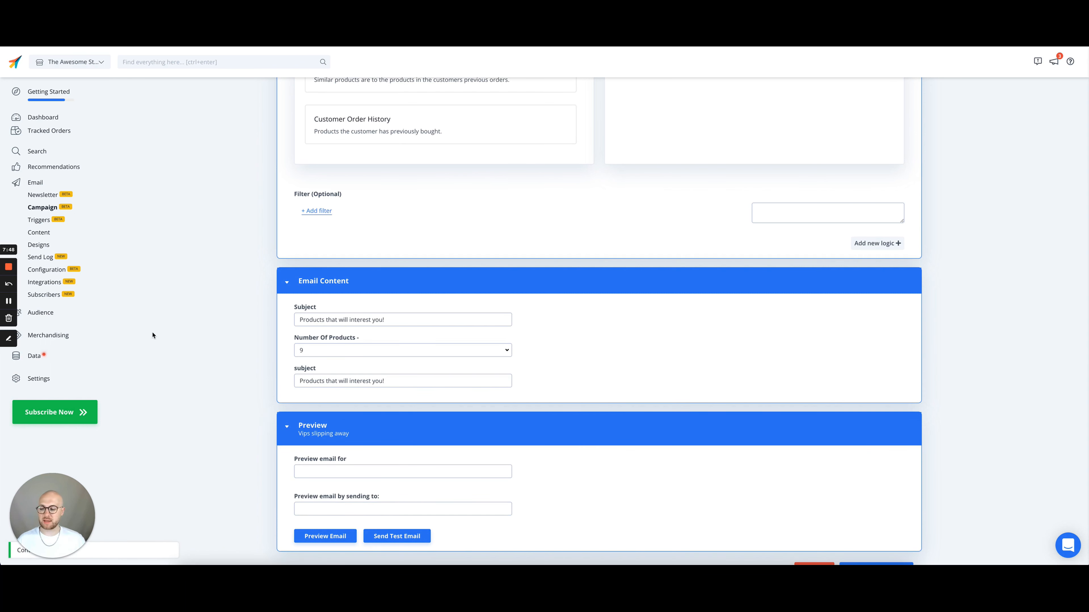
Return to the campaign overview, then create a new email trigger named "Abandoned search".
{"action": "left_click", "coordinate": [42, 207]}
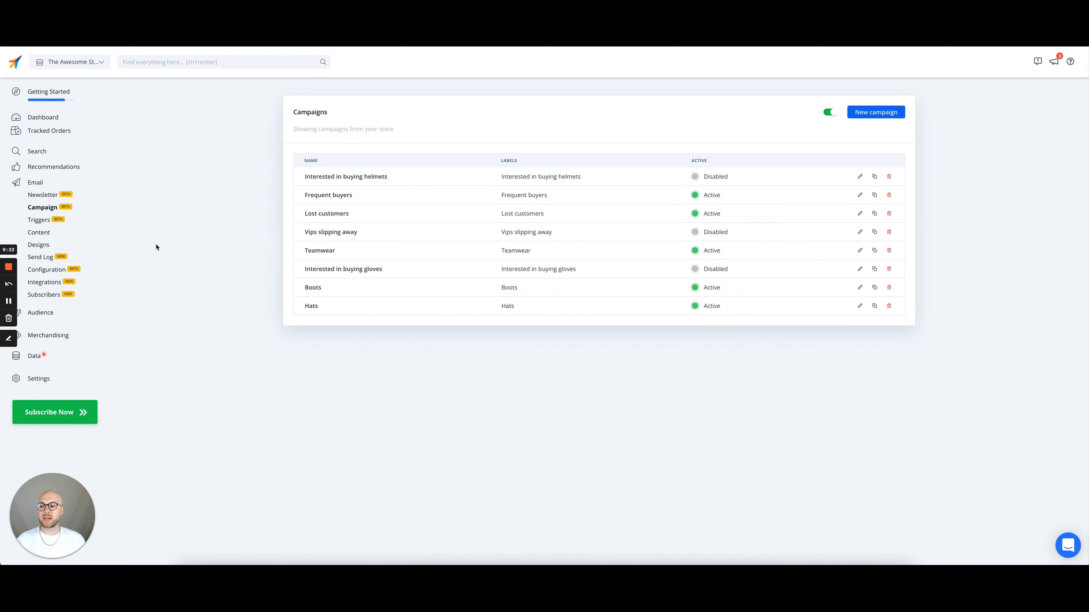
{"action": "left_click", "coordinate": [40, 223]}
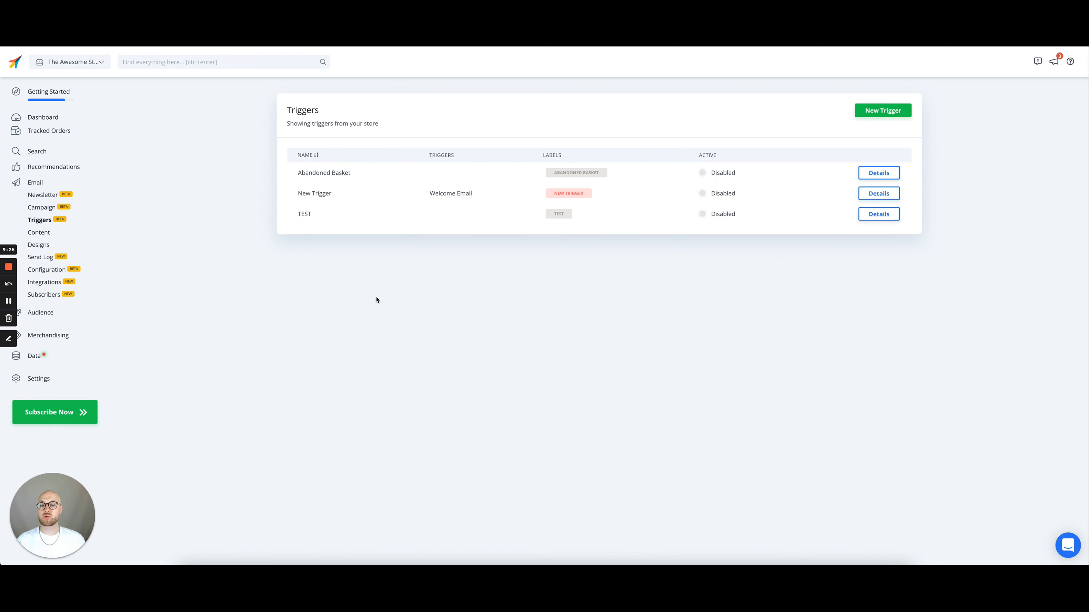
{"action": "left_click", "coordinate": [883, 110]}
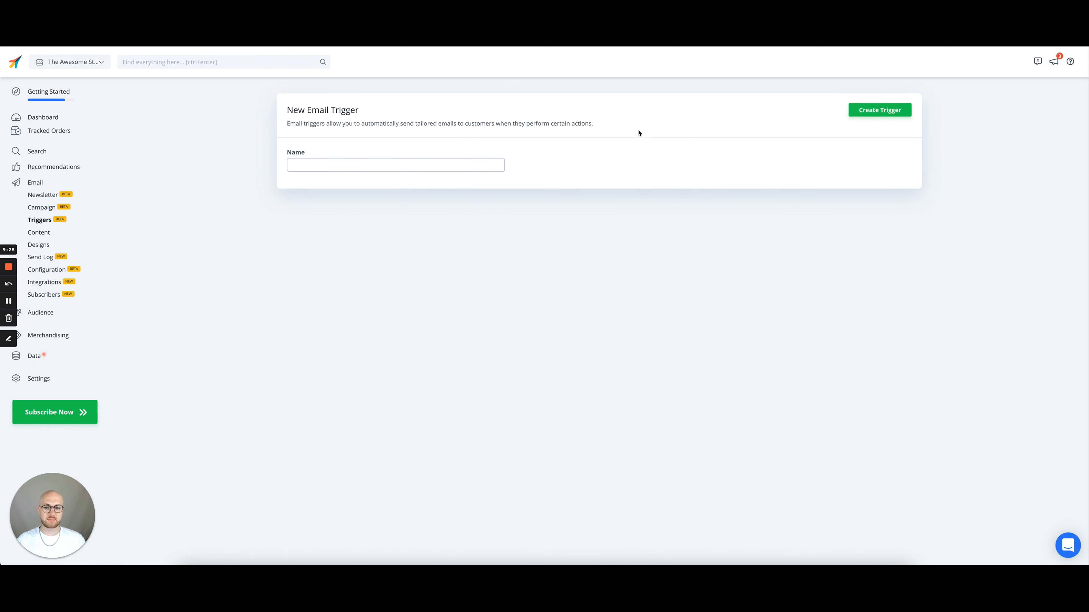
{"action": "left_click", "coordinate": [459, 164]}
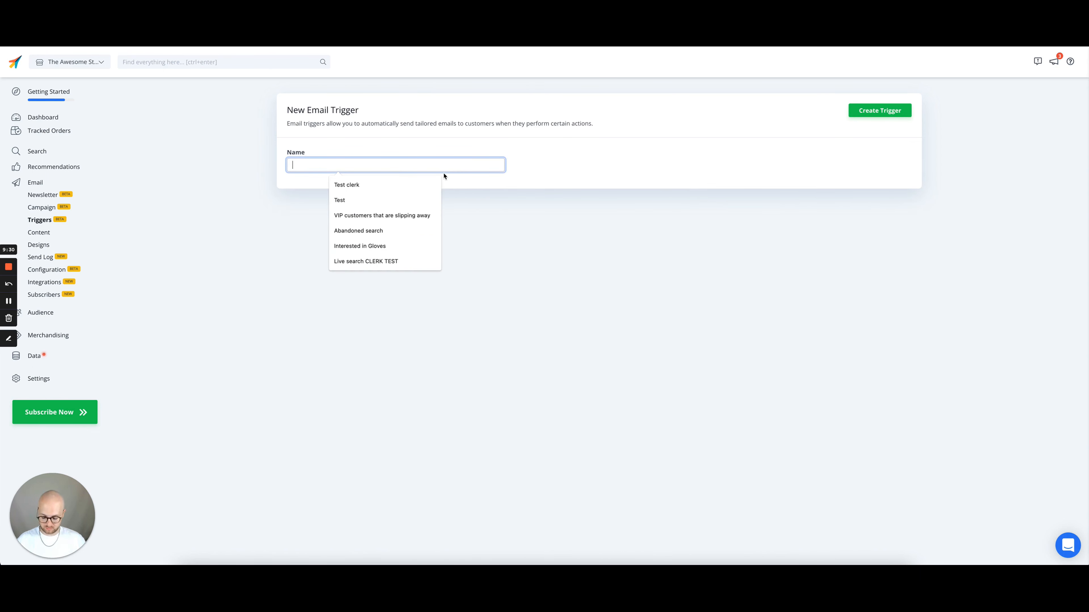
{"action": "type", "text": "ab"}
{"action": "left_click", "coordinate": [386, 187]}
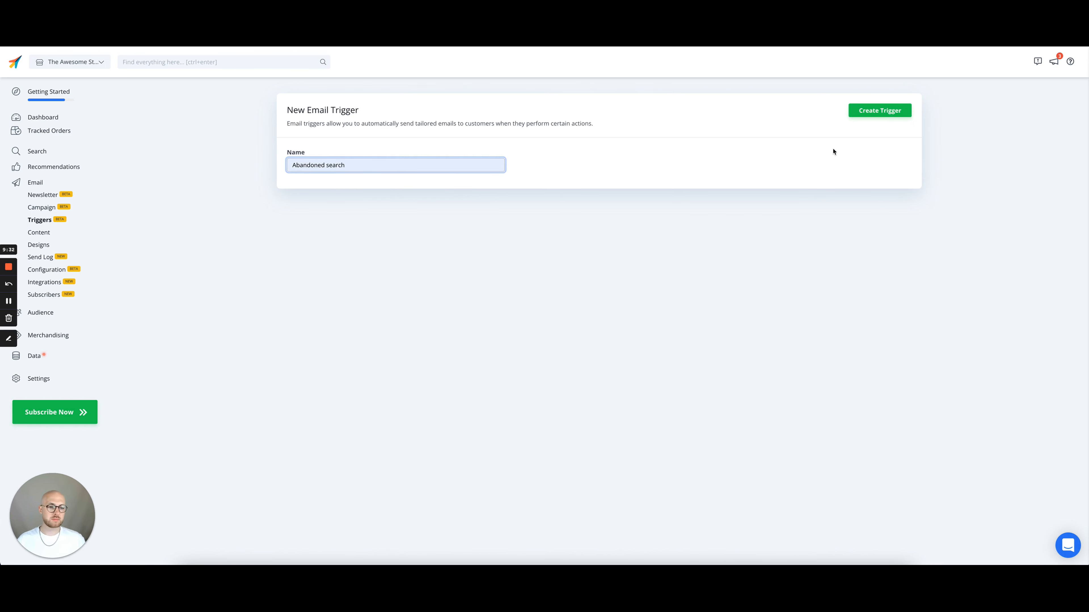
{"action": "left_click", "coordinate": [858, 113]}
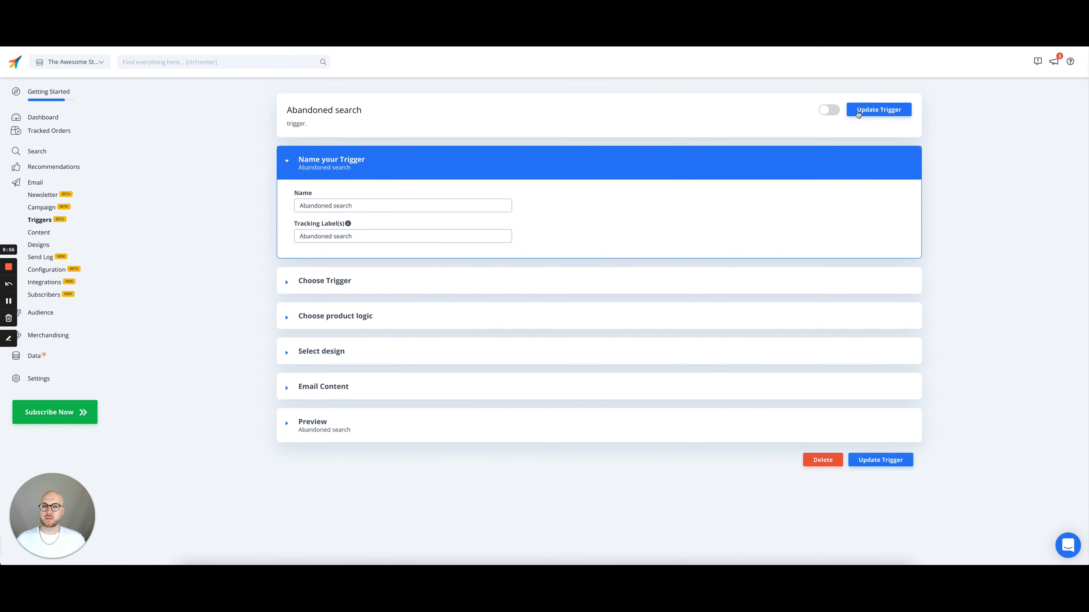
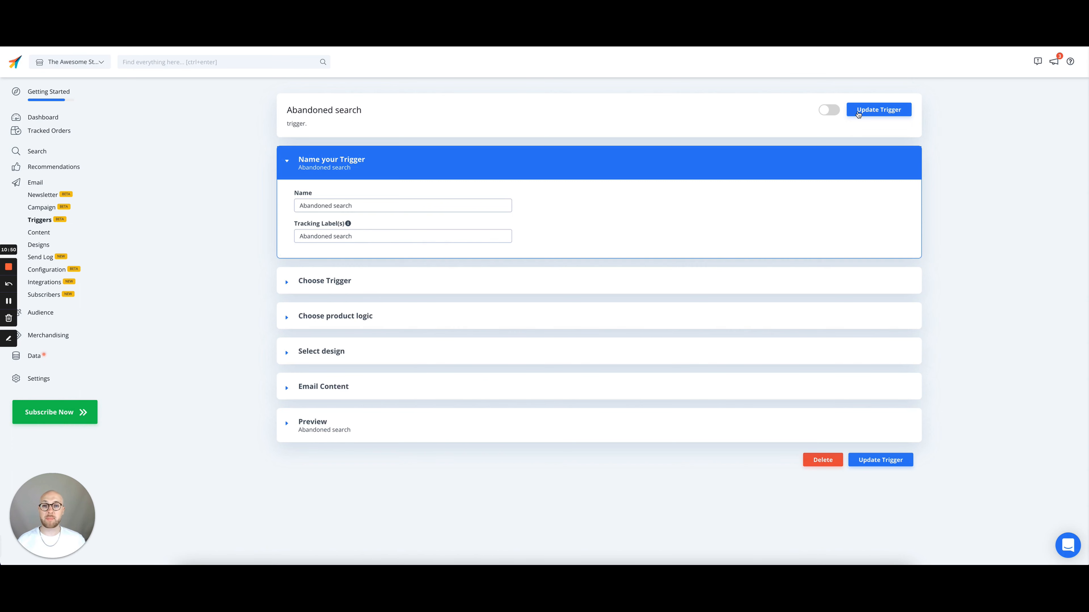
Choose Abandoned Search as the trigger type for the new email trigger.
{"action": "left_click", "coordinate": [365, 280]}
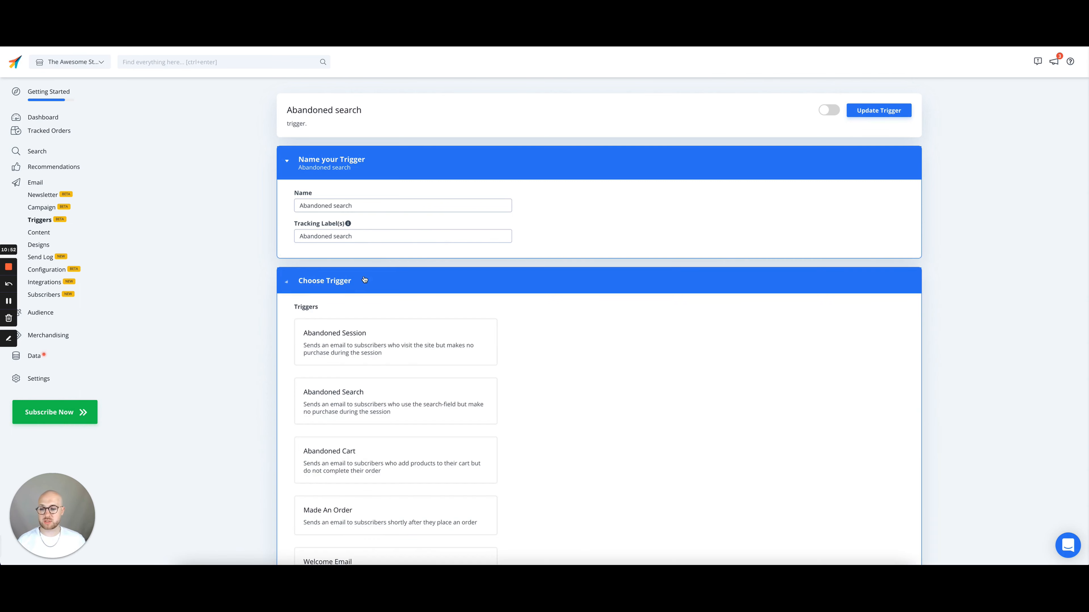
{"action": "scroll", "coordinate": [369, 373], "scroll_direction": "down", "scroll_amount": 3}
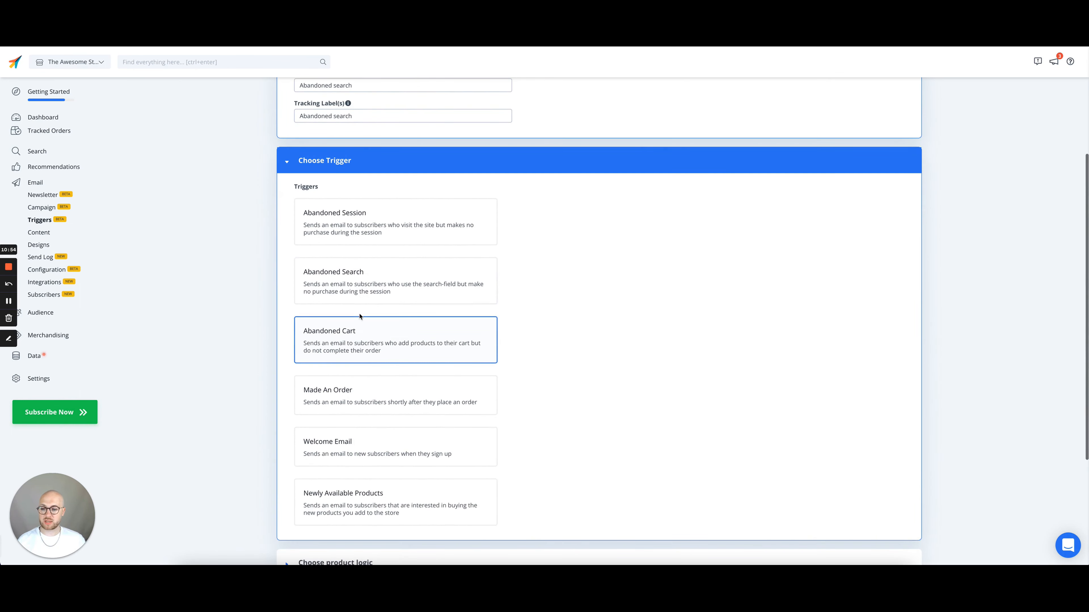
{"action": "left_click", "coordinate": [362, 288]}
{"action": "left_click", "coordinate": [362, 171]}
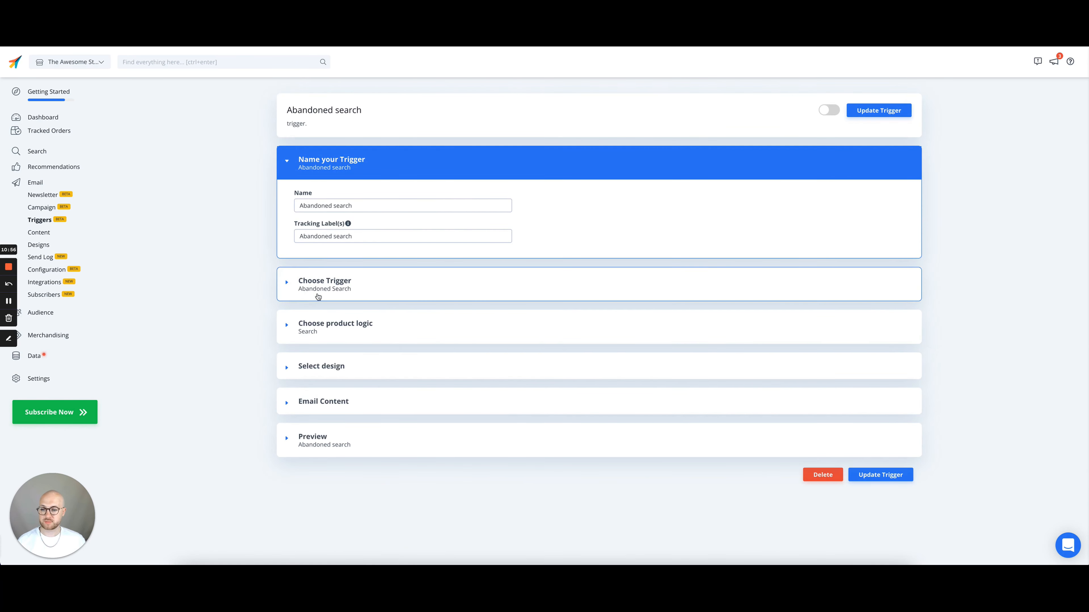
Review the trigger's Search product logic and assign the Automail design to the trigger.
{"action": "left_click", "coordinate": [319, 326]}
{"action": "scroll", "coordinate": [319, 330], "scroll_direction": "down", "scroll_amount": 2}
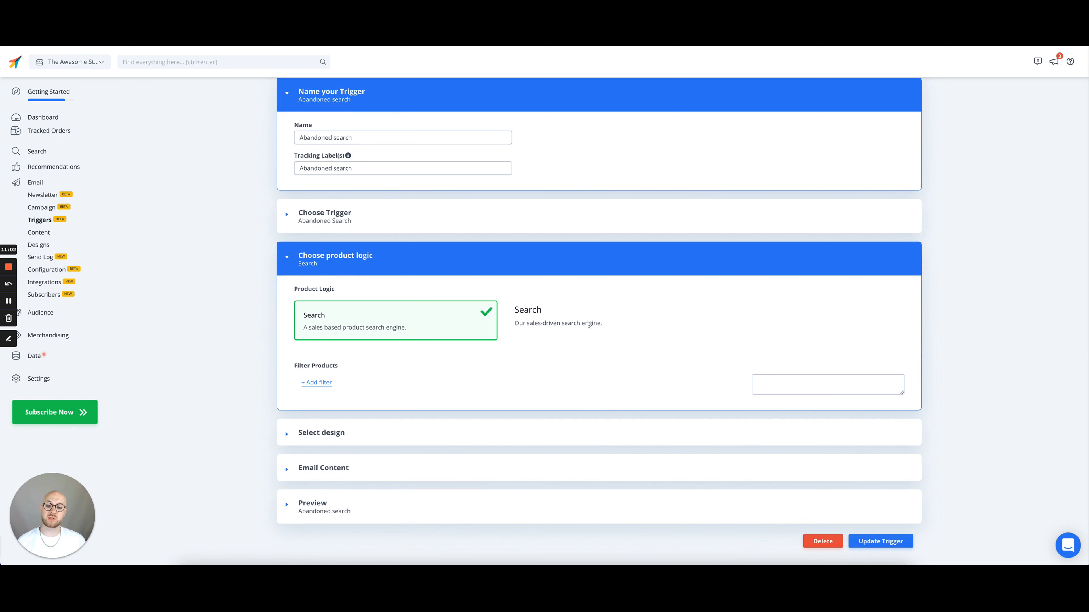
{"action": "scroll", "coordinate": [373, 328], "scroll_direction": "down", "scroll_amount": 1}
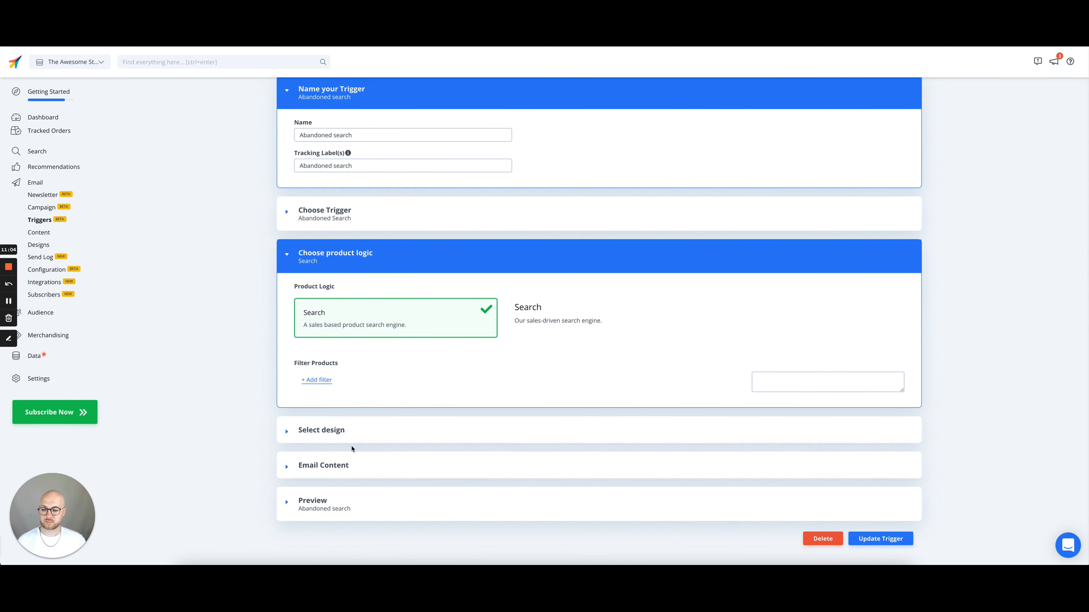
{"action": "left_click", "coordinate": [351, 434]}
{"action": "scroll", "coordinate": [351, 435], "scroll_direction": "down", "scroll_amount": 1}
{"action": "left_click", "coordinate": [339, 423]}
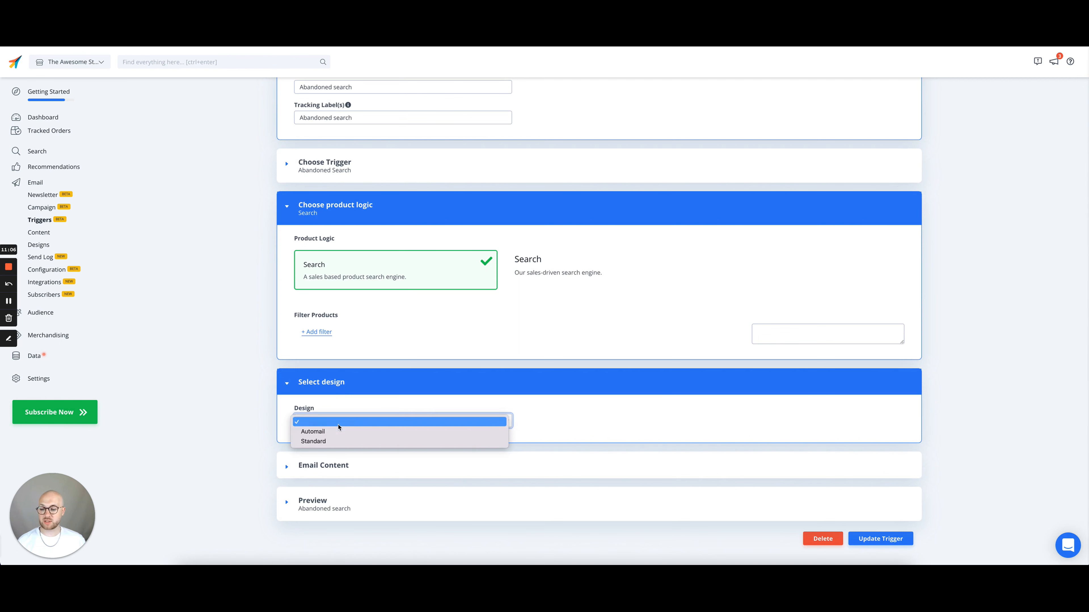
{"action": "left_click", "coordinate": [338, 430]}
Set the abandoned search email's subject to "Were you interested in these products?" and save the trigger.
{"action": "left_click", "coordinate": [366, 464]}
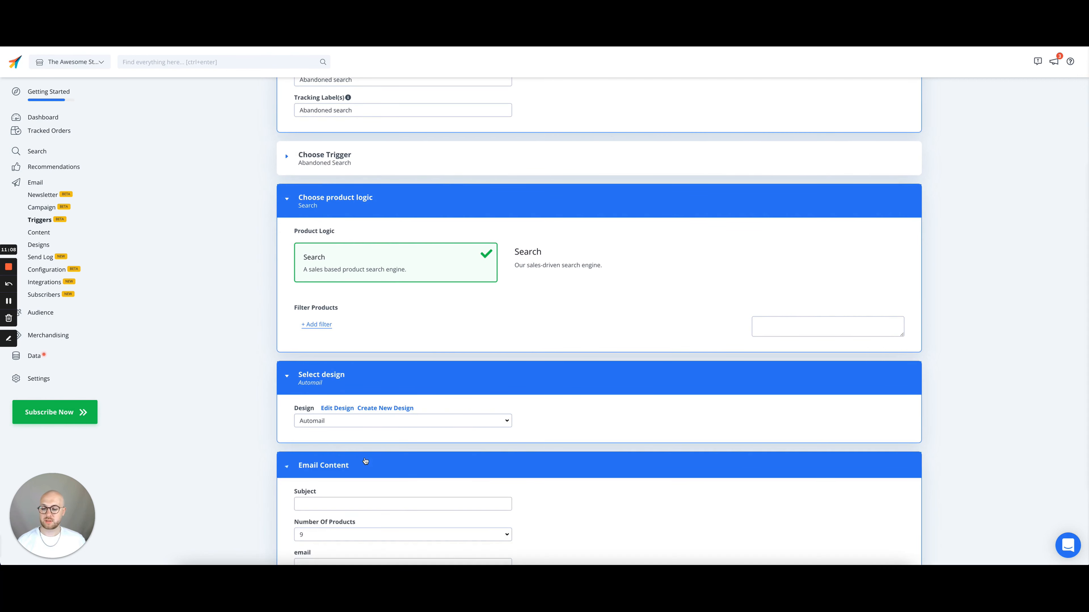
{"action": "scroll", "coordinate": [364, 460], "scroll_direction": "down", "scroll_amount": 3}
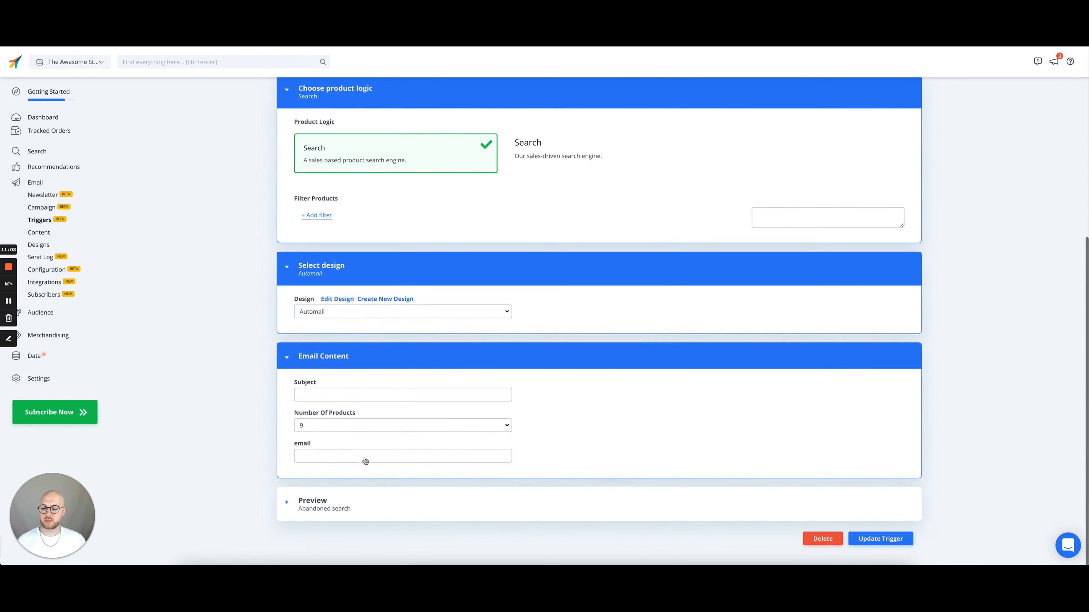
{"action": "left_click", "coordinate": [349, 399]}
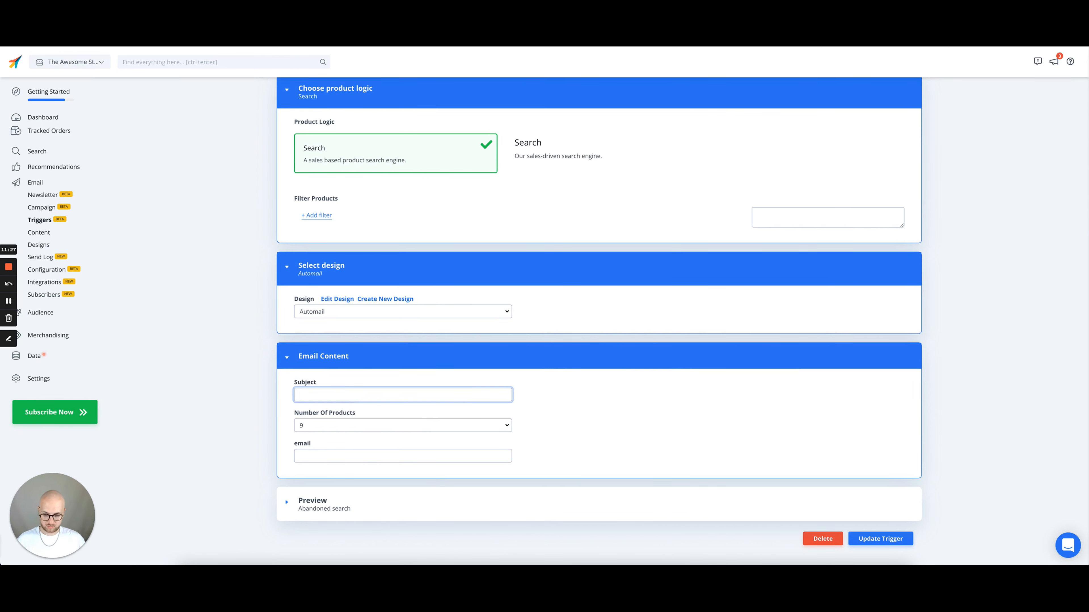
{"action": "type", "text": "Were you int"}
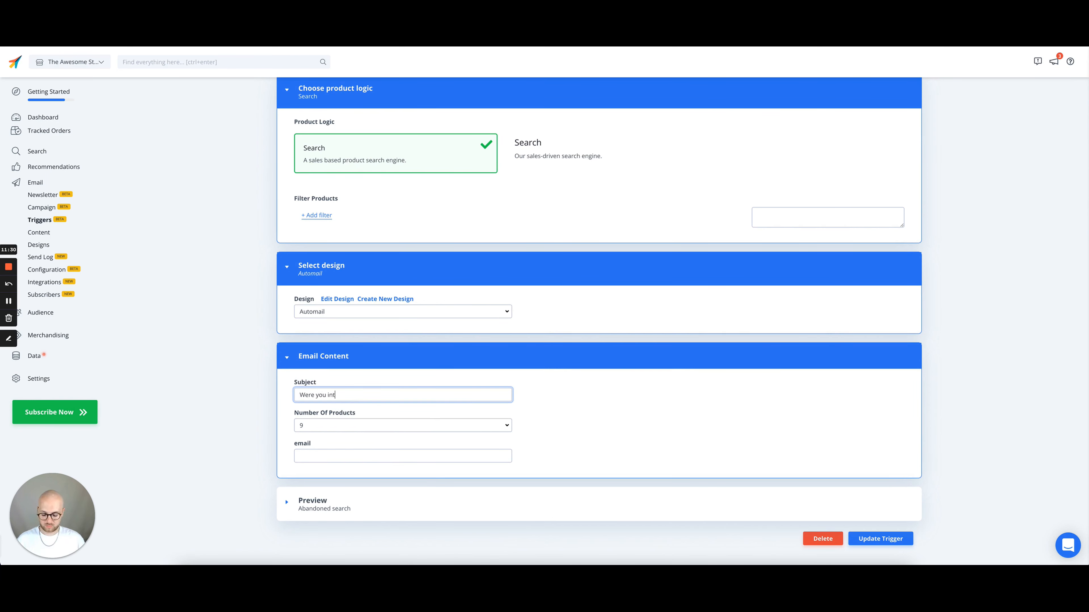
{"action": "type", "text": "erested in "}
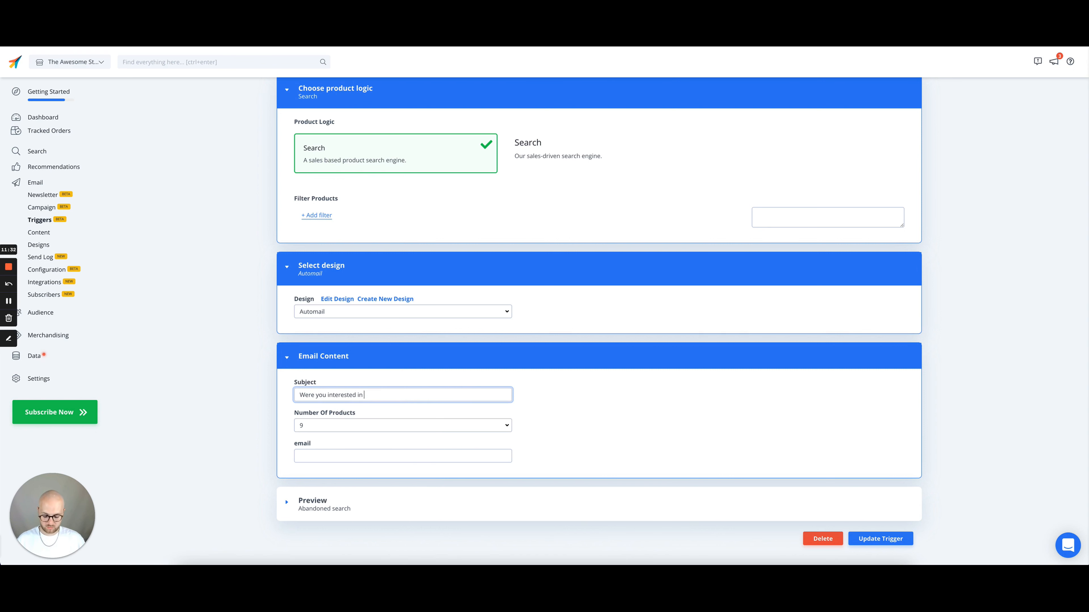
{"action": "type", "text": "these products?"}
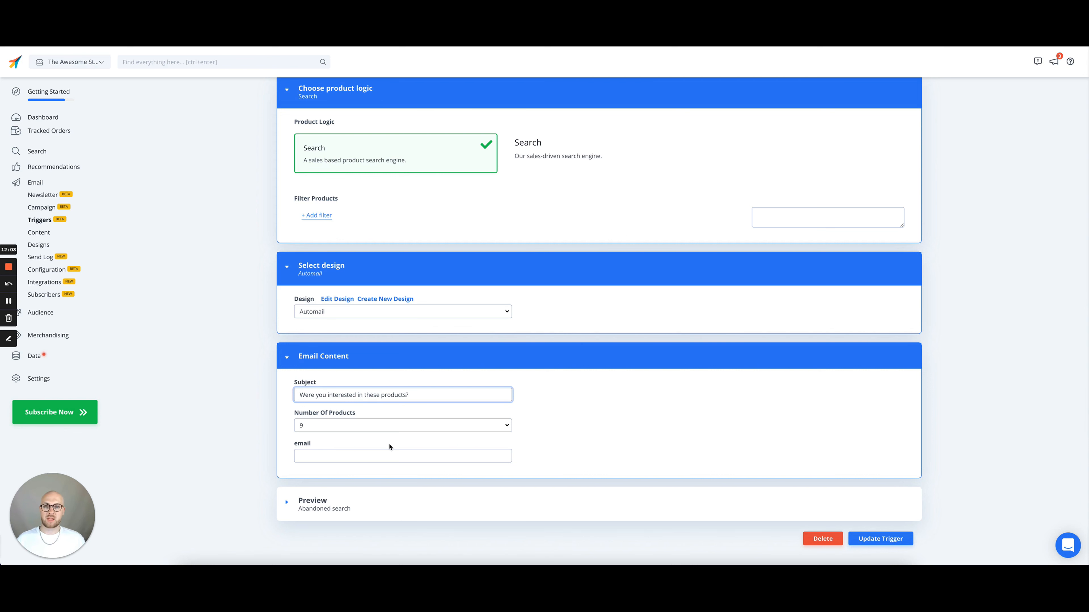
{"action": "left_click", "coordinate": [864, 539]}
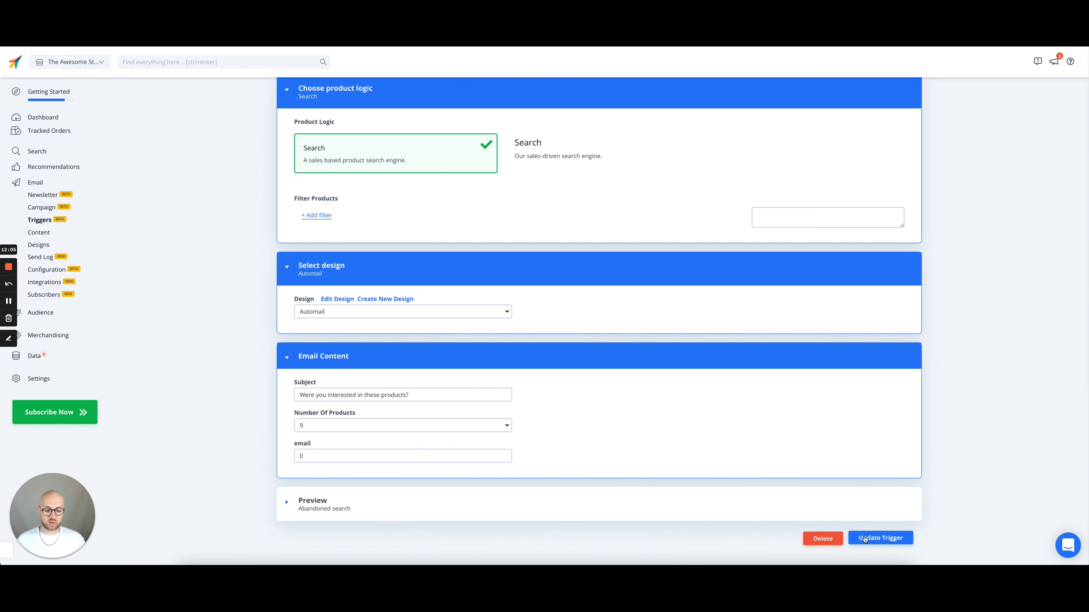
Activate the Abandoned search trigger, save the update and return to the trigger overview.
{"action": "left_click", "coordinate": [48, 220]}
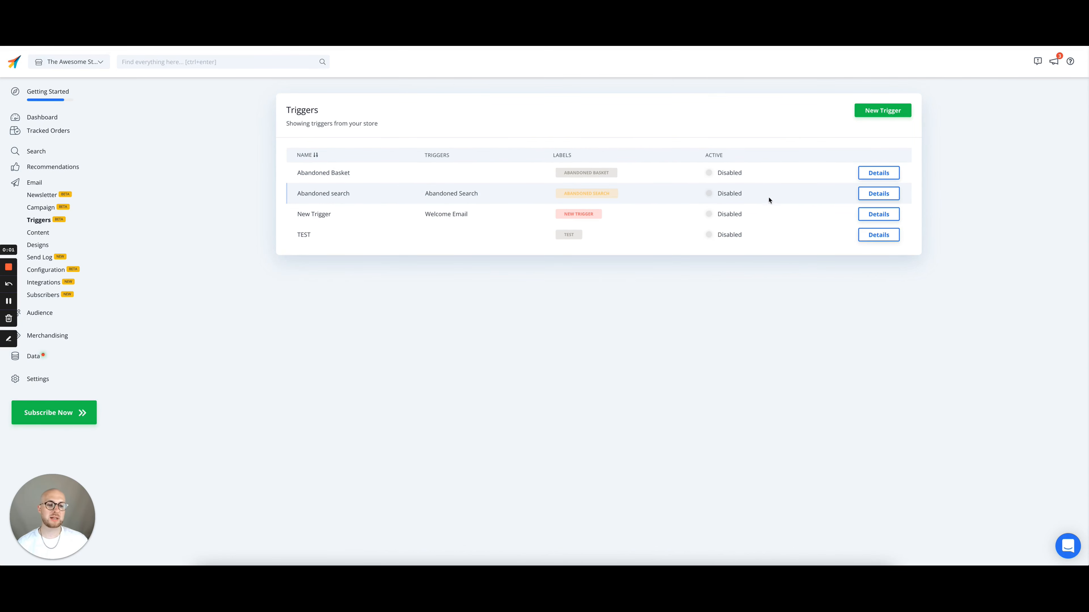
{"action": "left_click", "coordinate": [873, 194]}
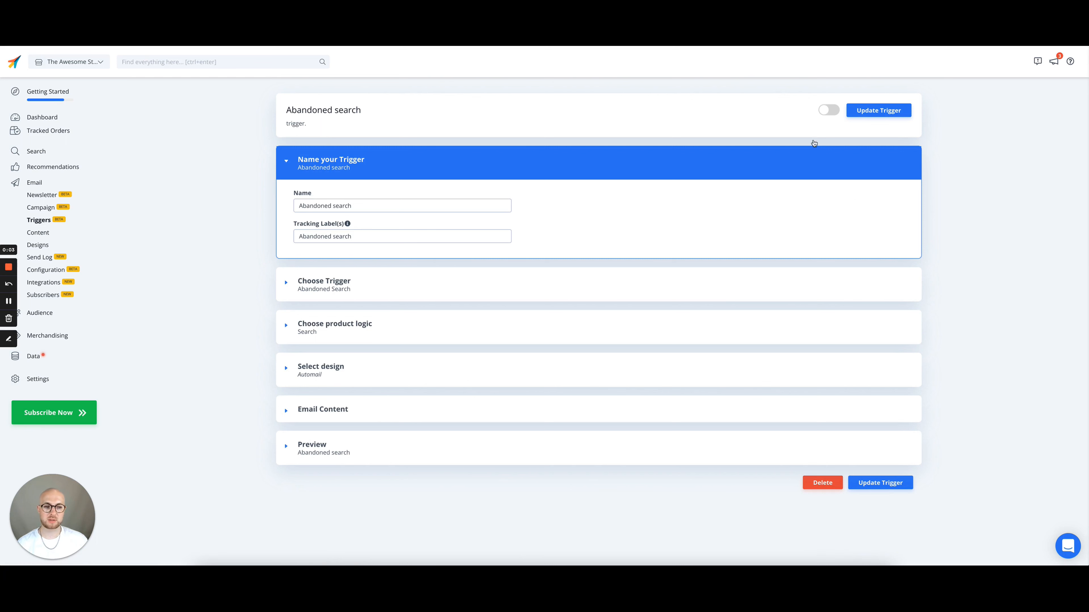
{"action": "left_click", "coordinate": [827, 114]}
{"action": "left_click", "coordinate": [879, 110]}
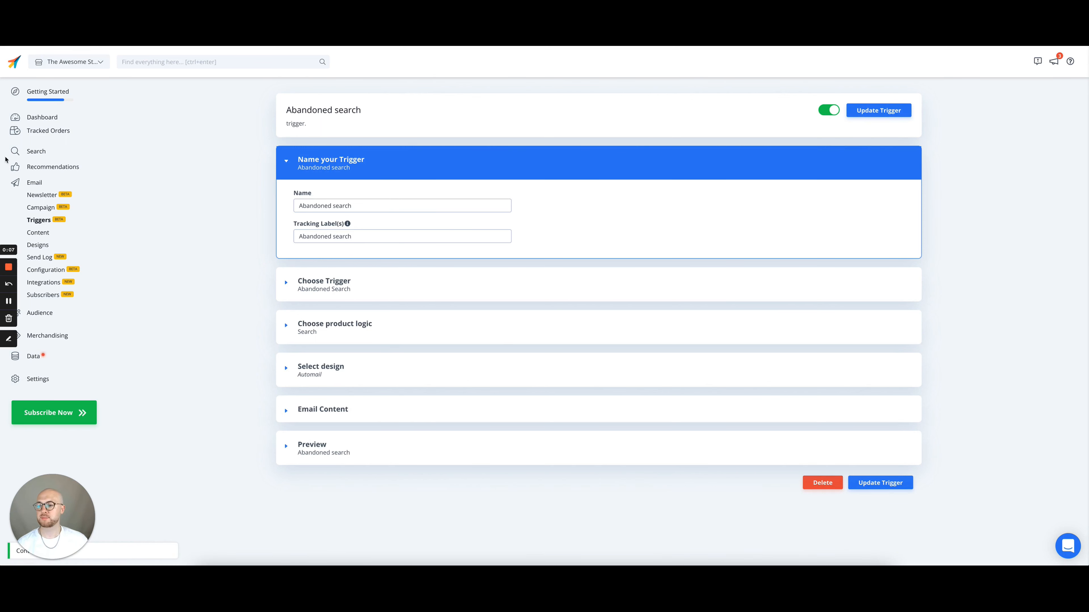
{"action": "left_click", "coordinate": [32, 220]}
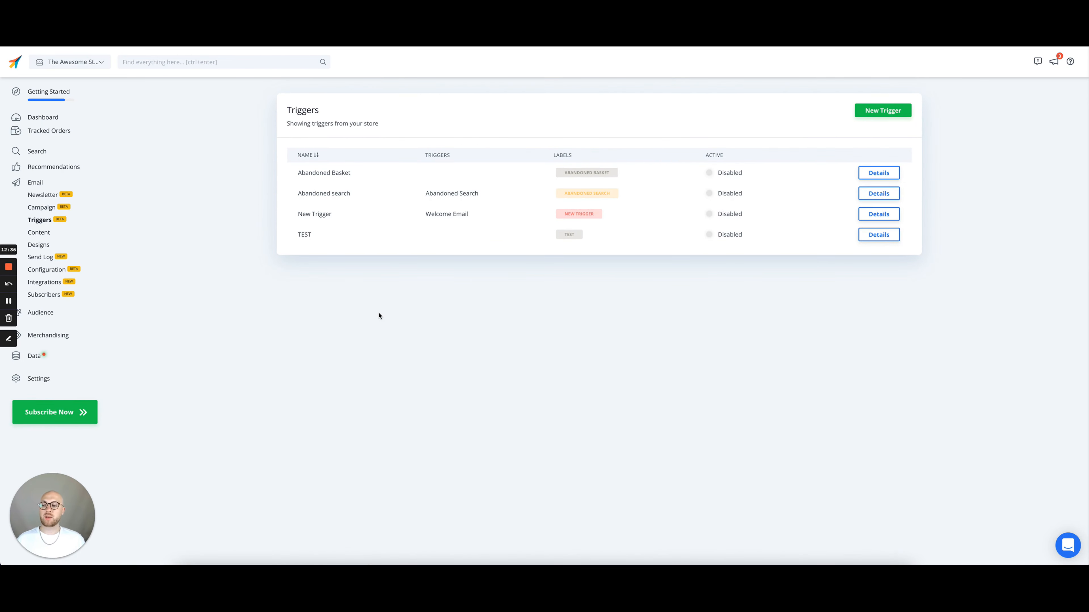
Create a new email newsletter named "New newsletter".
{"action": "left_click", "coordinate": [50, 196]}
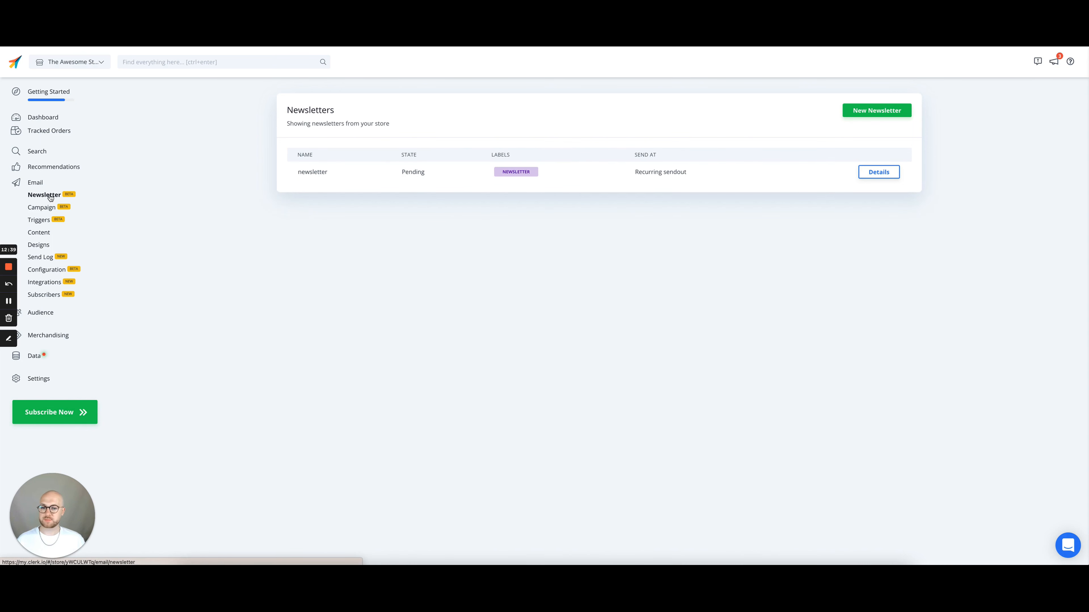
{"action": "left_click", "coordinate": [870, 111]}
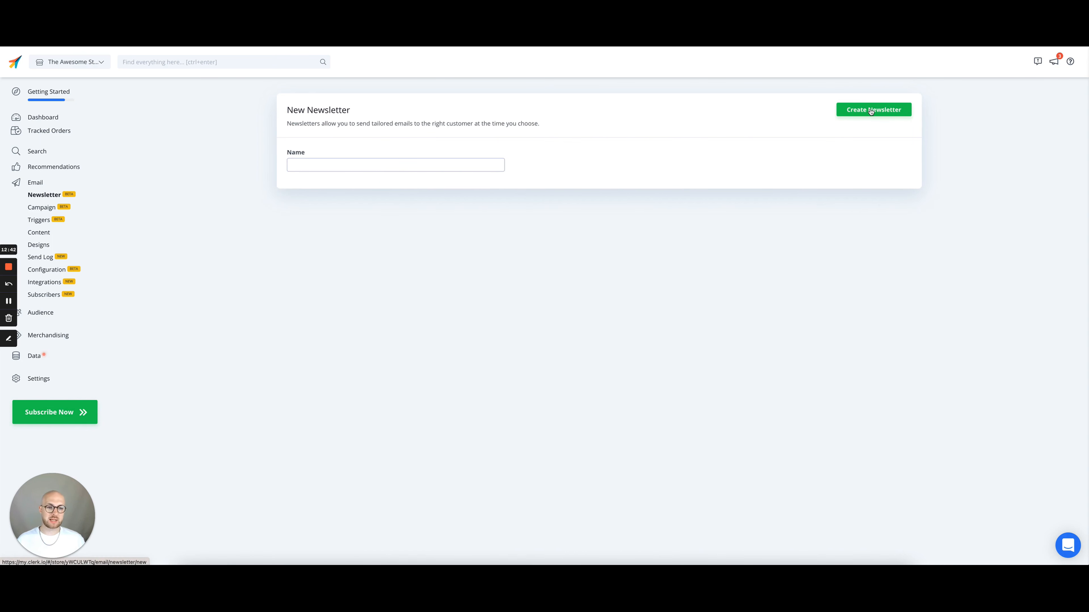
{"action": "left_click", "coordinate": [384, 169]}
{"action": "type", "text": "New newsl"}
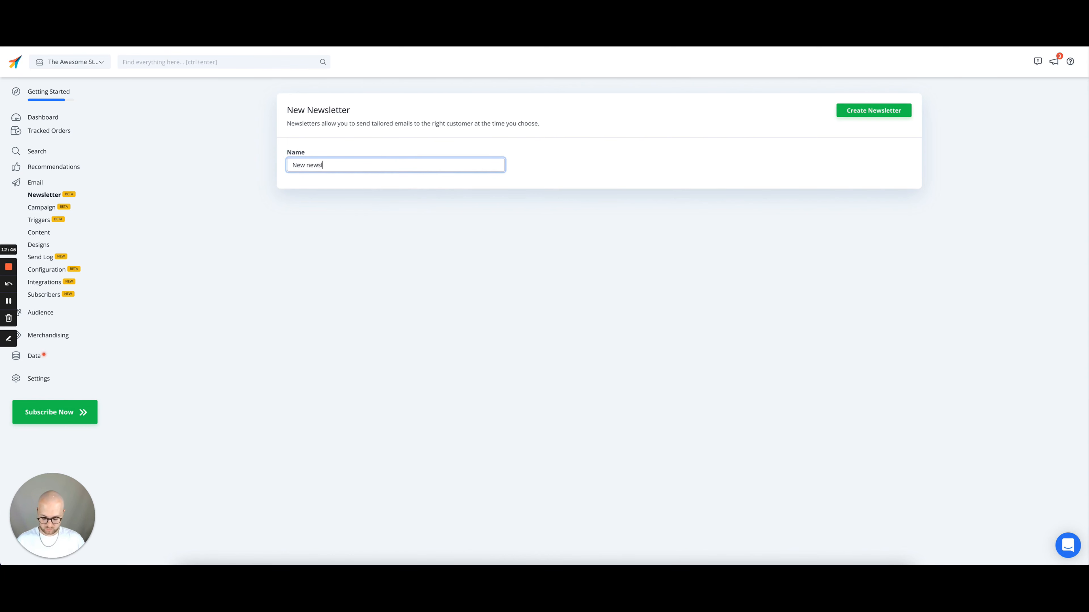
{"action": "type", "text": "etter"}
{"action": "left_click", "coordinate": [856, 115]}
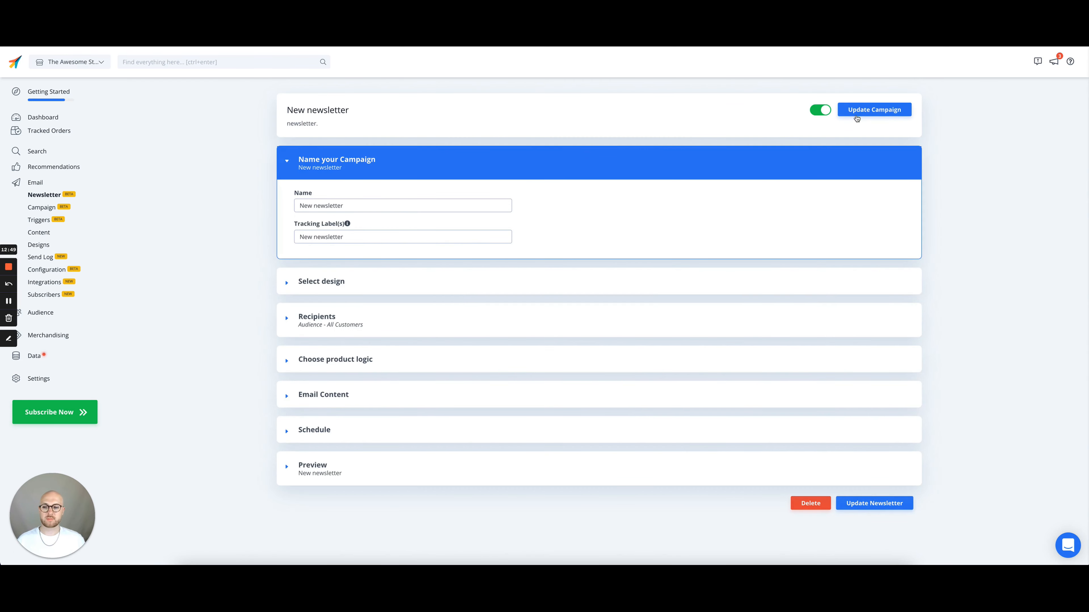
Assign the Automail design to the newsletter and review its recipient audience settings.
{"action": "left_click", "coordinate": [372, 292]}
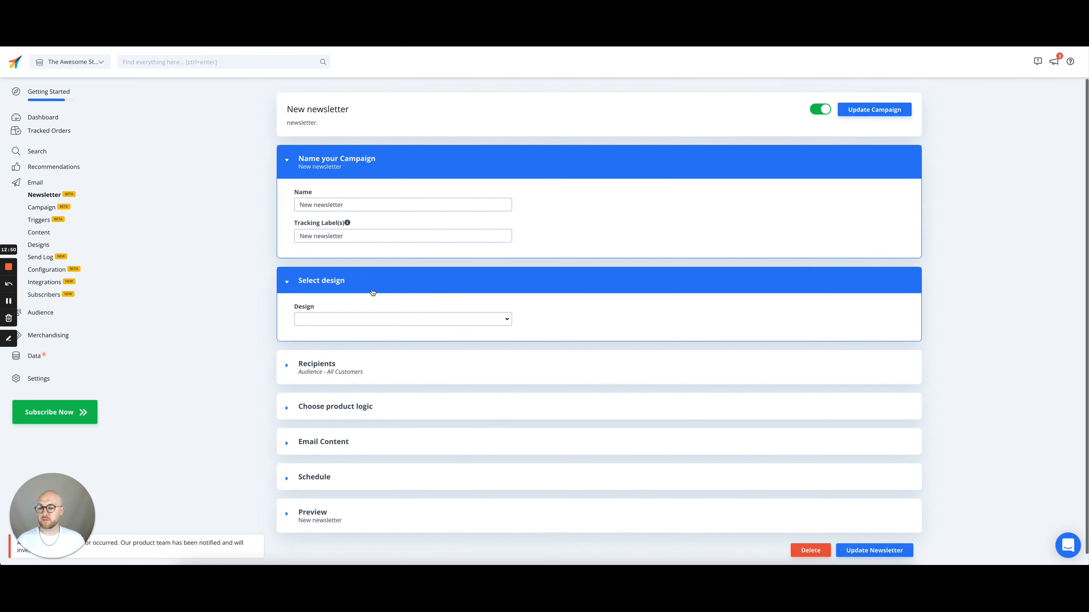
{"action": "scroll", "coordinate": [369, 296], "scroll_direction": "down", "scroll_amount": 1}
{"action": "left_click", "coordinate": [358, 307]}
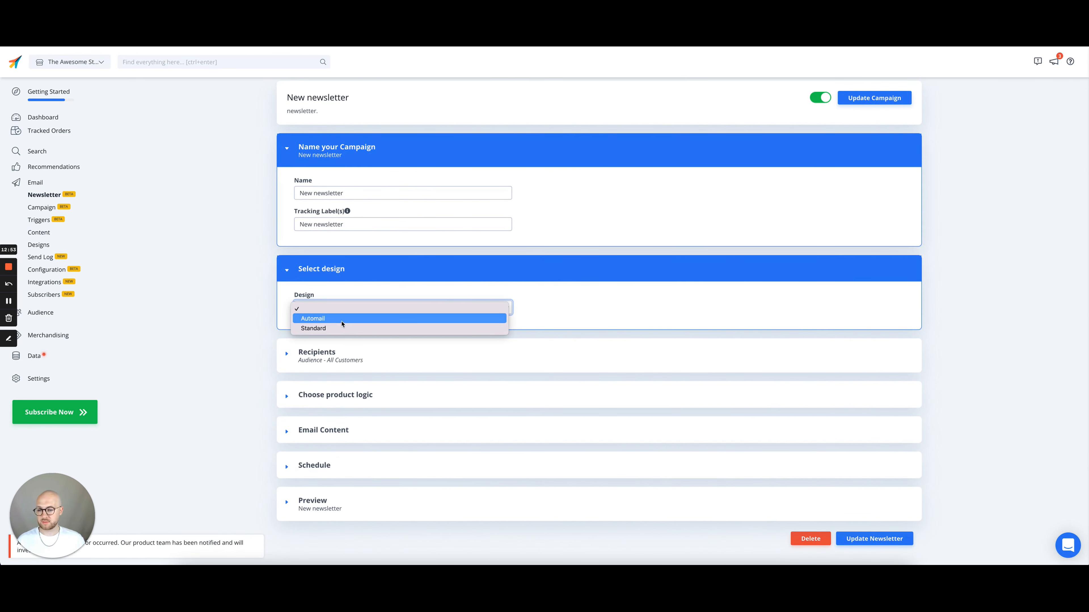
{"action": "left_click", "coordinate": [313, 318]}
{"action": "left_click", "coordinate": [353, 357]}
{"action": "scroll", "coordinate": [353, 358], "scroll_direction": "down", "scroll_amount": 1}
{"action": "scroll", "coordinate": [352, 359], "scroll_direction": "down", "scroll_amount": 1}
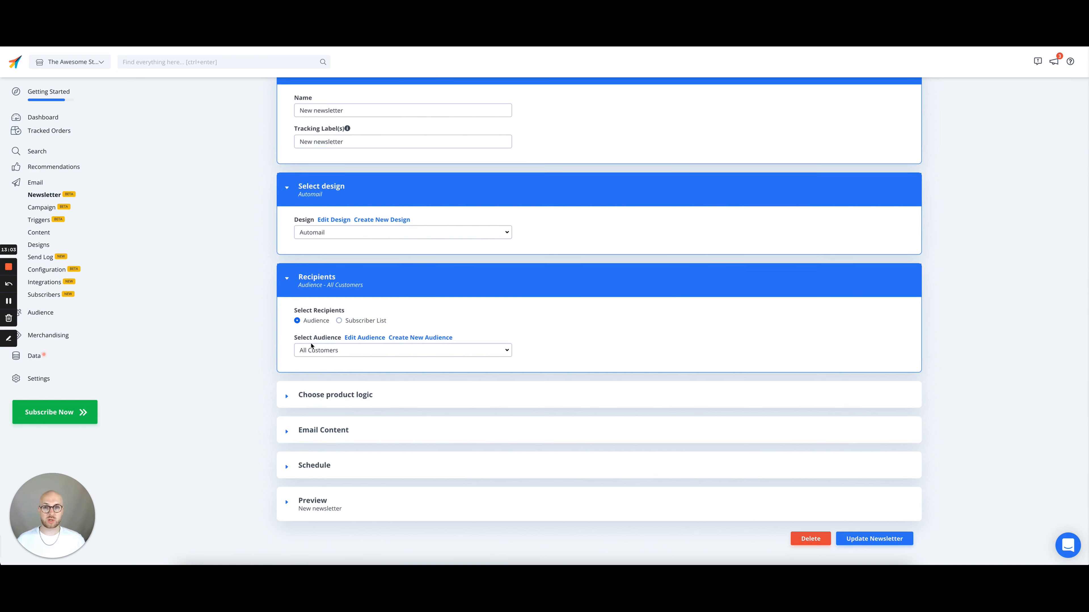
Choose Best Sellers In Category as the newsletter's product logic and select the Shoulder Pads category.
{"action": "left_click", "coordinate": [629, 396]}
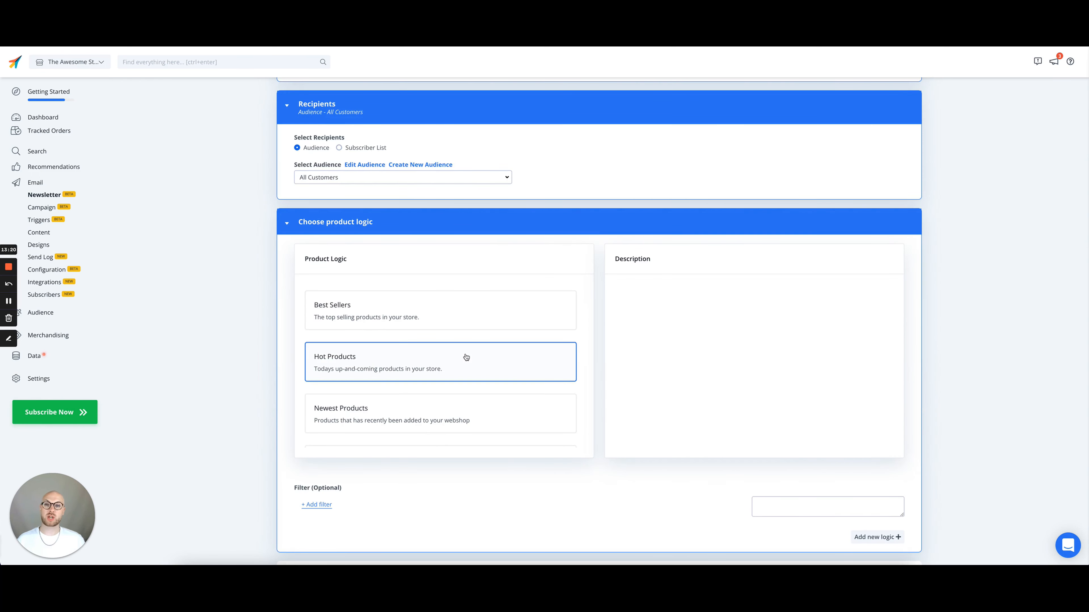
{"action": "scroll", "coordinate": [466, 358], "scroll_direction": "down", "scroll_amount": 3}
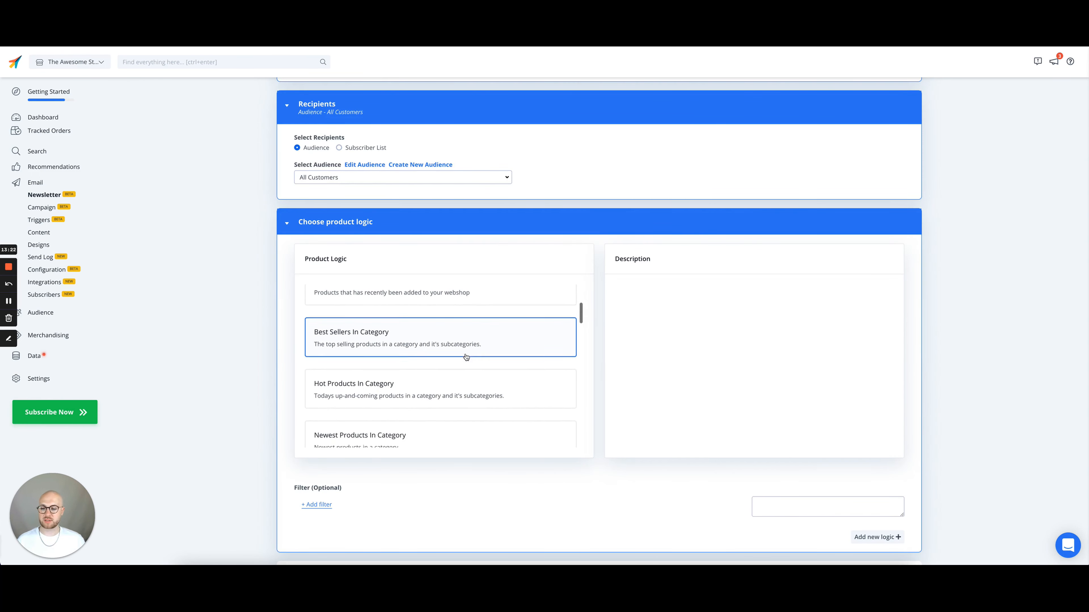
{"action": "left_click", "coordinate": [451, 339]}
{"action": "scroll", "coordinate": [699, 440], "scroll_direction": "down", "scroll_amount": 2}
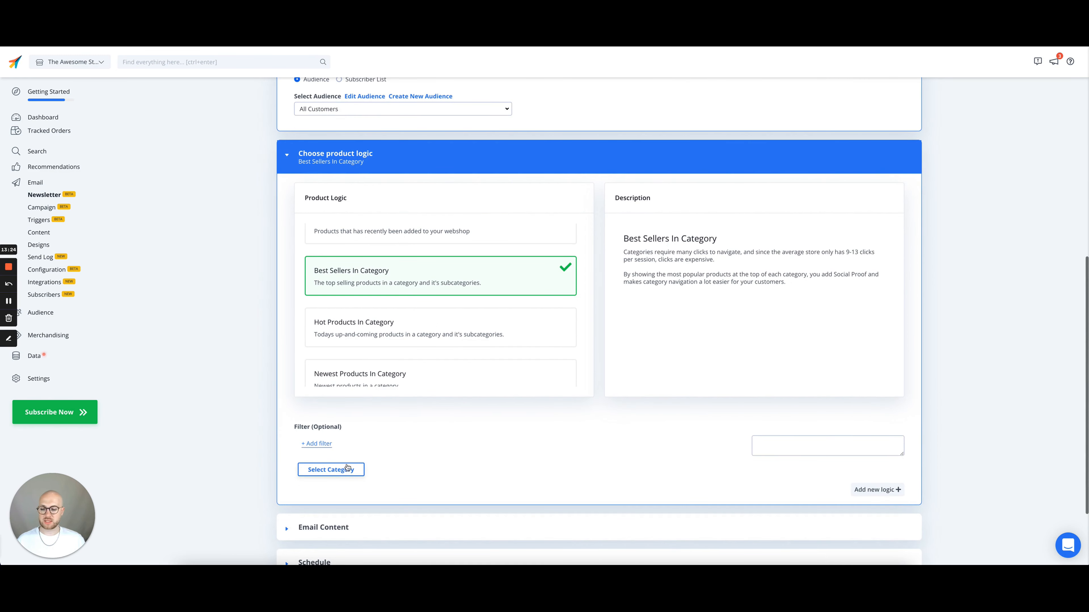
{"action": "left_click", "coordinate": [330, 470]}
{"action": "left_click", "coordinate": [1006, 121]}
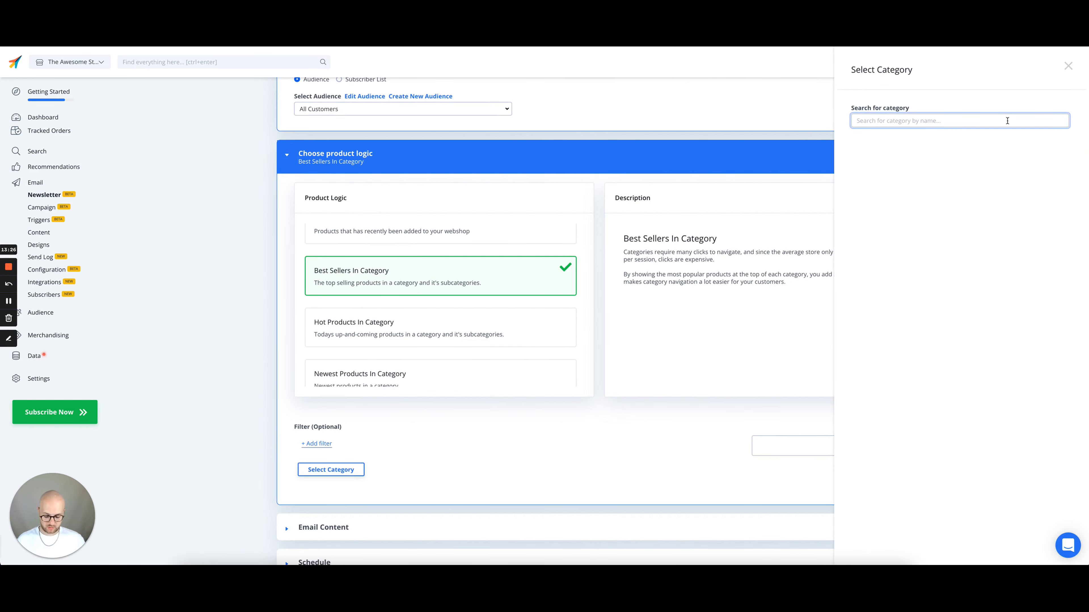
{"action": "left_click", "coordinate": [1042, 145]}
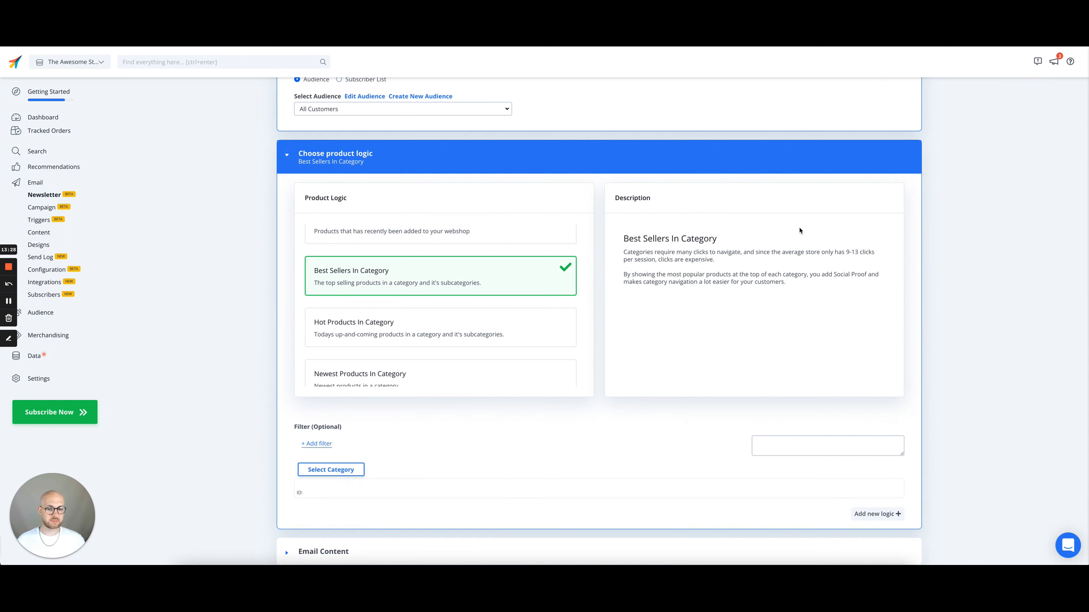
Set the newsletter's subject to "Check out our pads!" and its number of products to 9.
{"action": "scroll", "coordinate": [452, 413], "scroll_direction": "down", "scroll_amount": 3}
{"action": "left_click", "coordinate": [424, 428]}
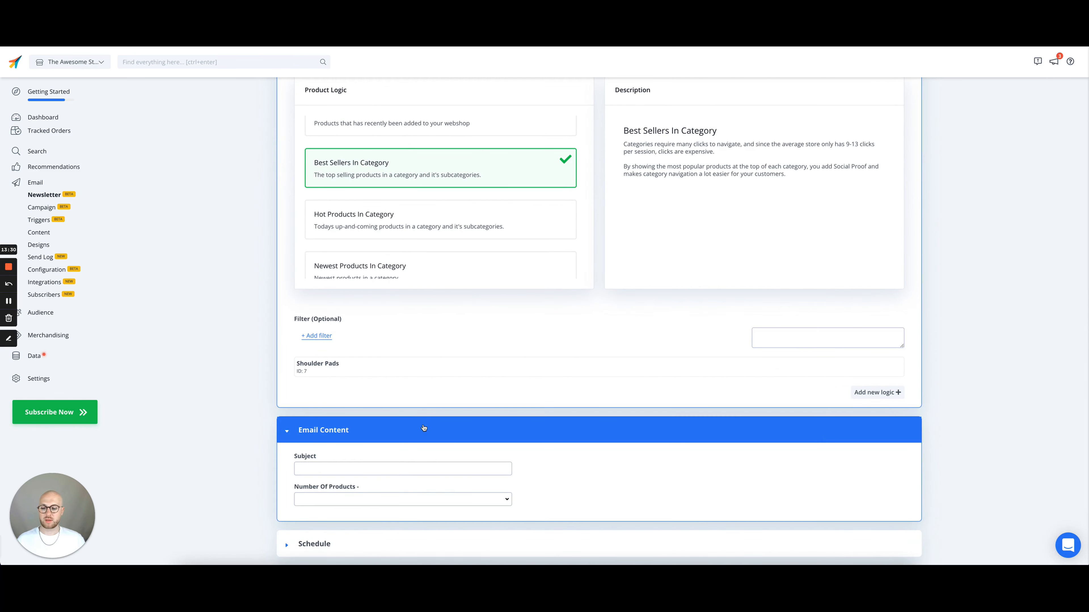
{"action": "scroll", "coordinate": [423, 428], "scroll_direction": "down", "scroll_amount": 1}
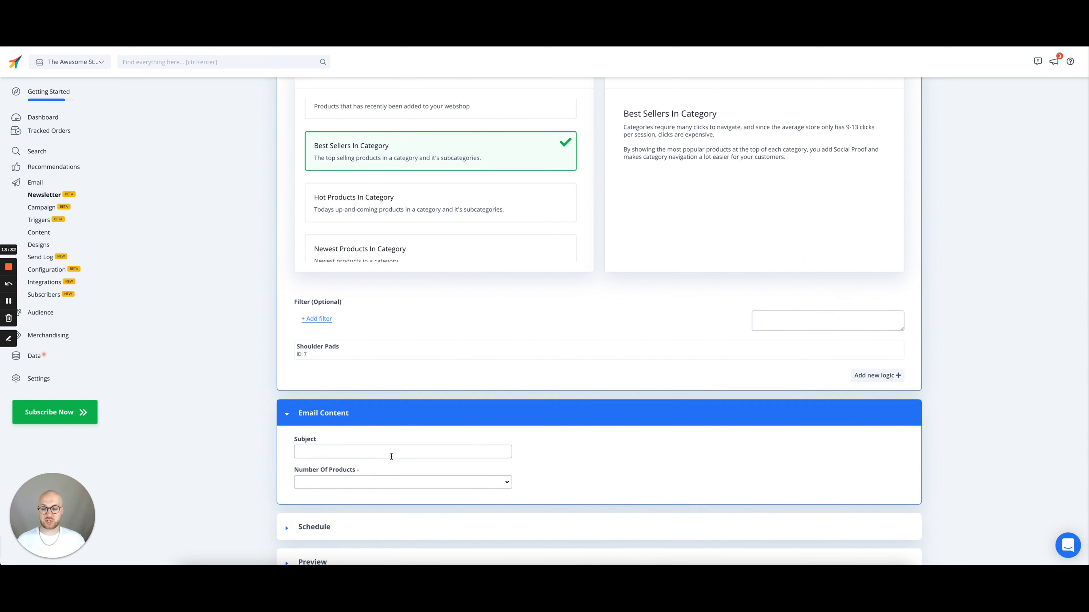
{"action": "left_click", "coordinate": [392, 453]}
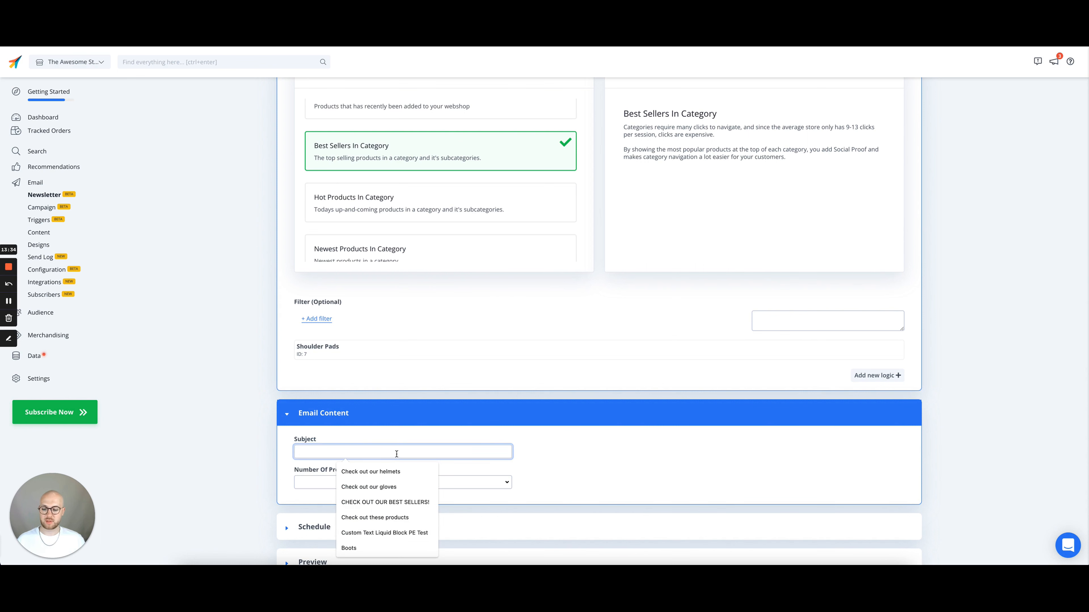
{"action": "type", "text": "Che"}
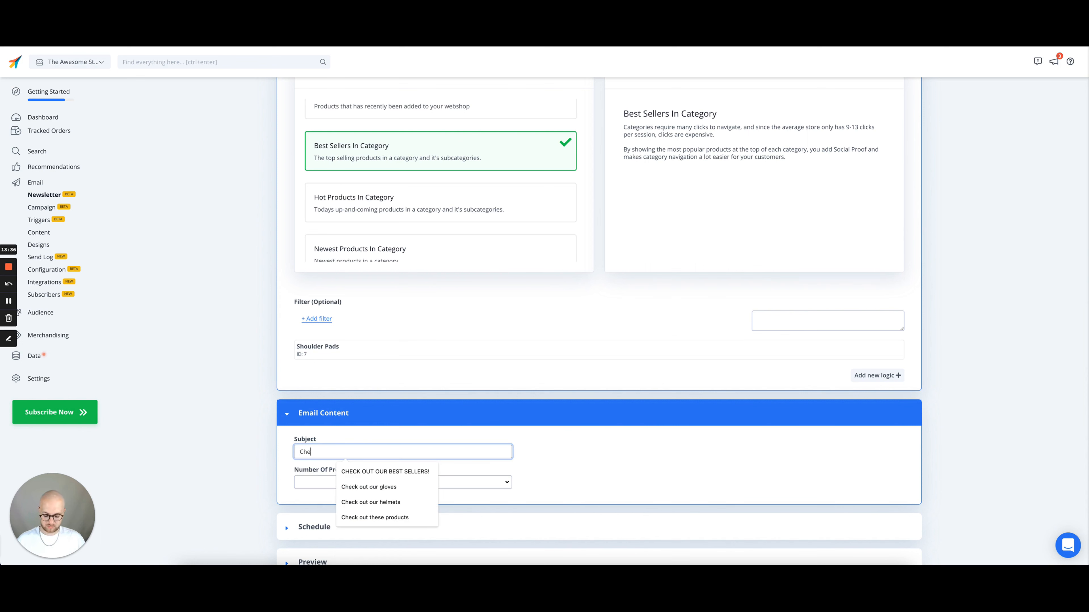
{"action": "type", "text": "ck out our pads!"}
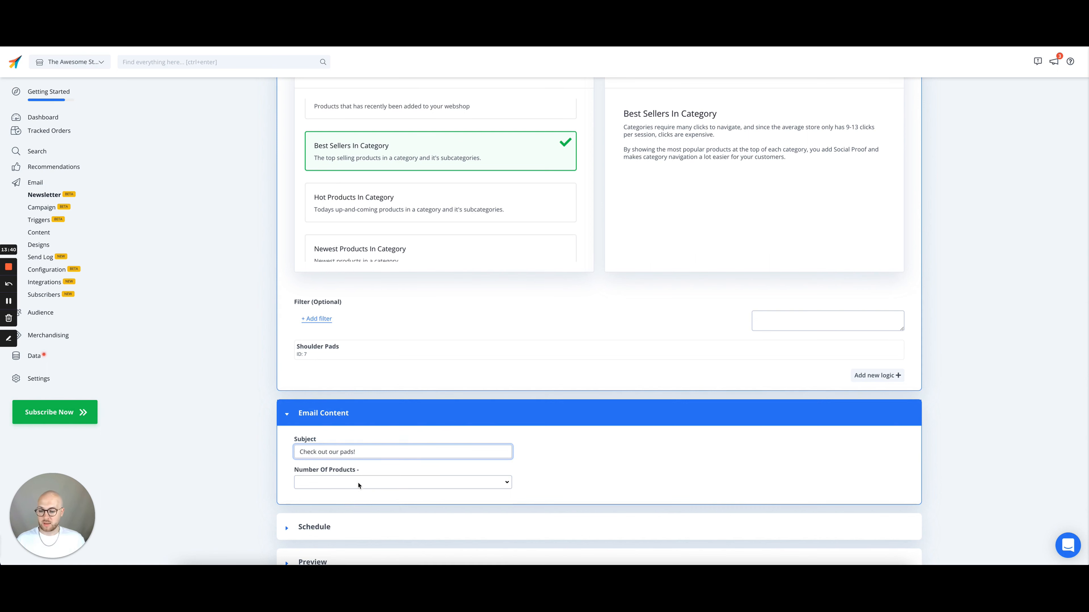
{"action": "left_click", "coordinate": [358, 484]}
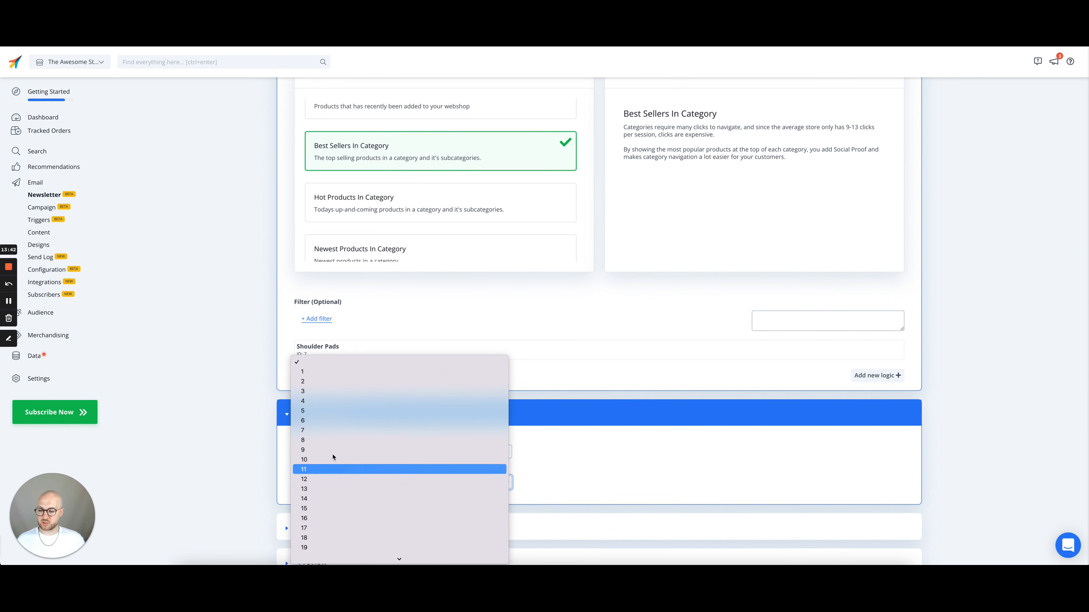
{"action": "left_click", "coordinate": [334, 459]}
Schedule the newsletter as recurring every month on day 1 at hour 10, then save it and return to the newsletter overview.
{"action": "scroll", "coordinate": [555, 465], "scroll_direction": "down", "scroll_amount": 2}
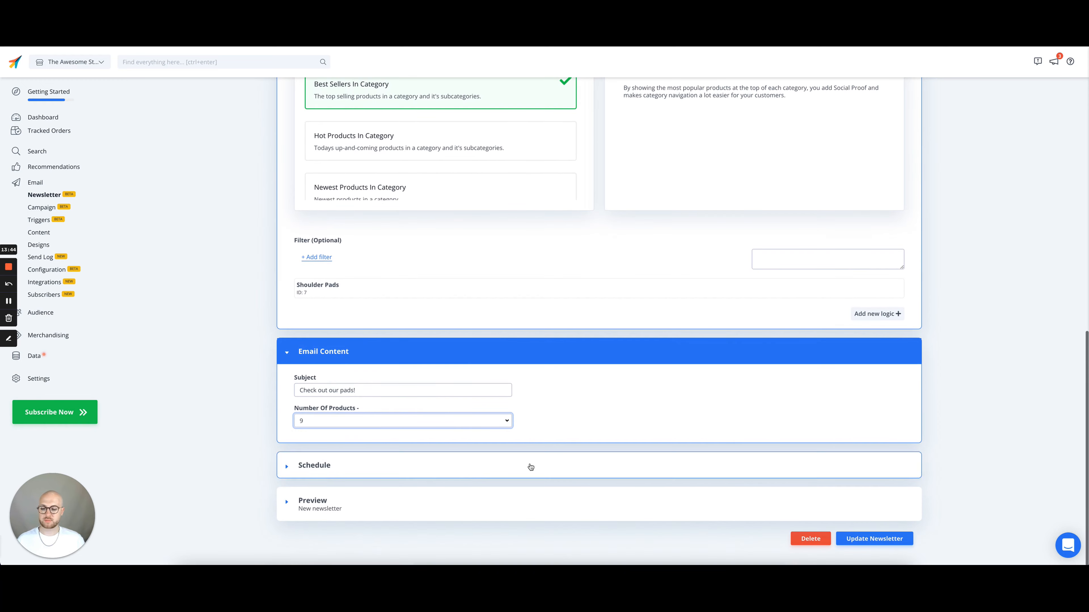
{"action": "left_click", "coordinate": [476, 472]}
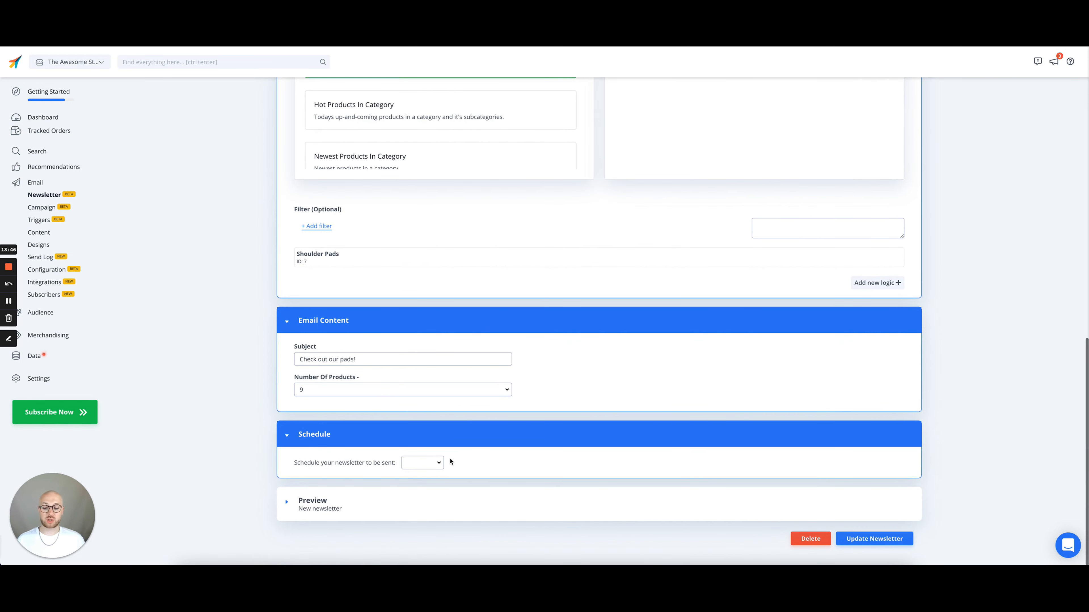
{"action": "left_click", "coordinate": [438, 464]}
{"action": "left_click", "coordinate": [420, 483]}
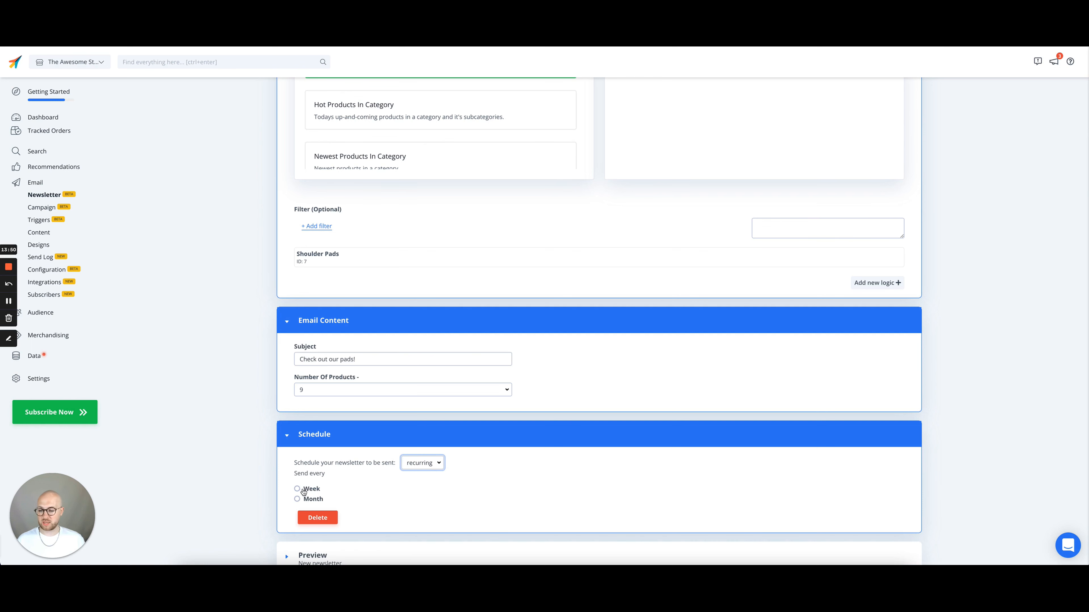
{"action": "left_click", "coordinate": [297, 499]}
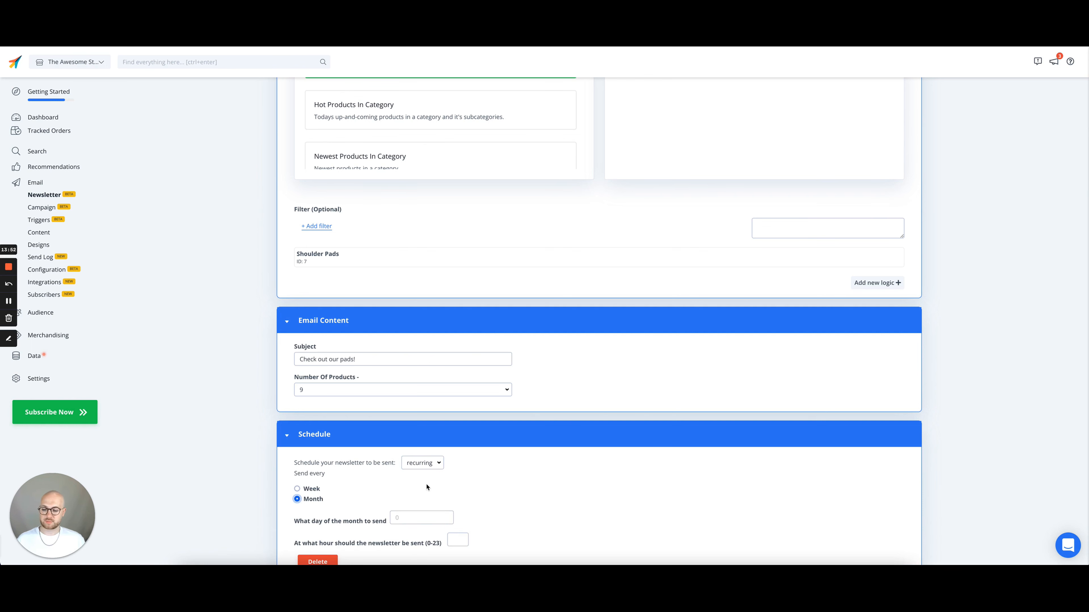
{"action": "scroll", "coordinate": [427, 487], "scroll_direction": "down", "scroll_amount": 2}
{"action": "left_click", "coordinate": [410, 433]}
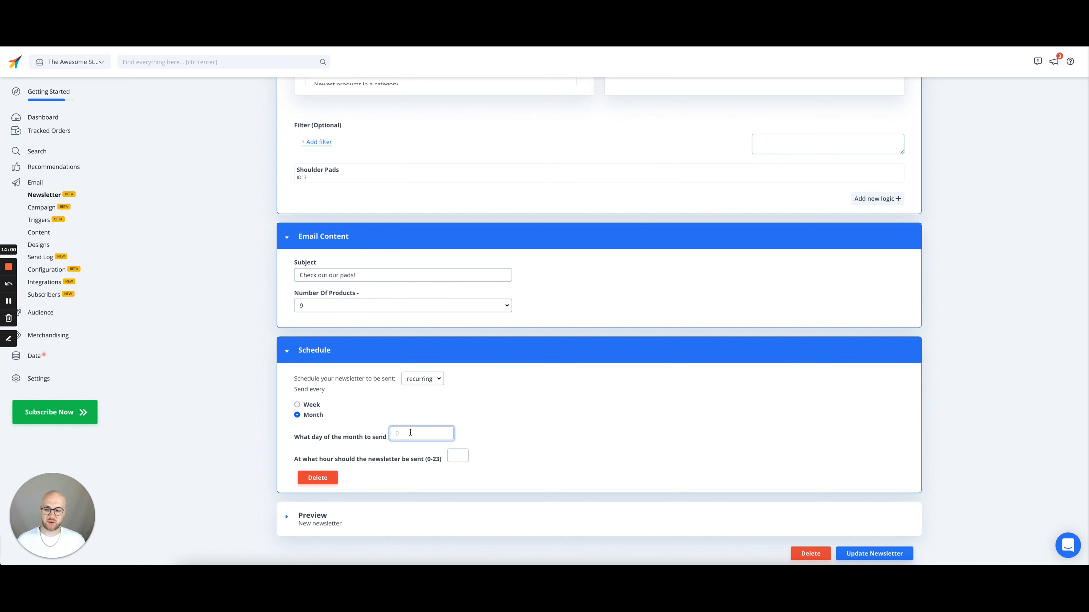
{"action": "type", "text": "1"}
{"action": "left_click", "coordinate": [458, 456]}
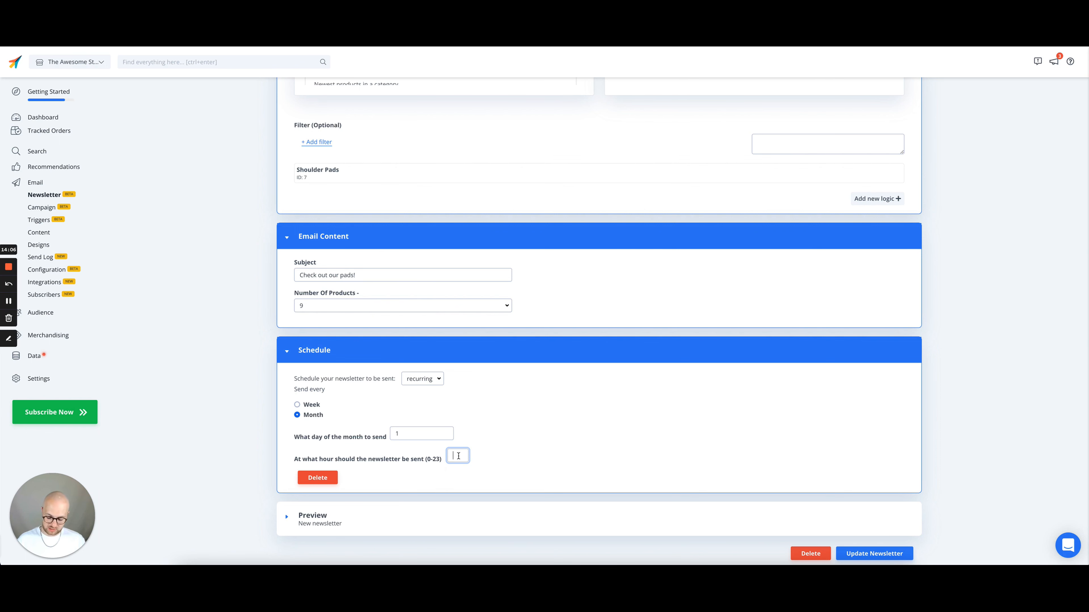
{"action": "type", "text": "10"}
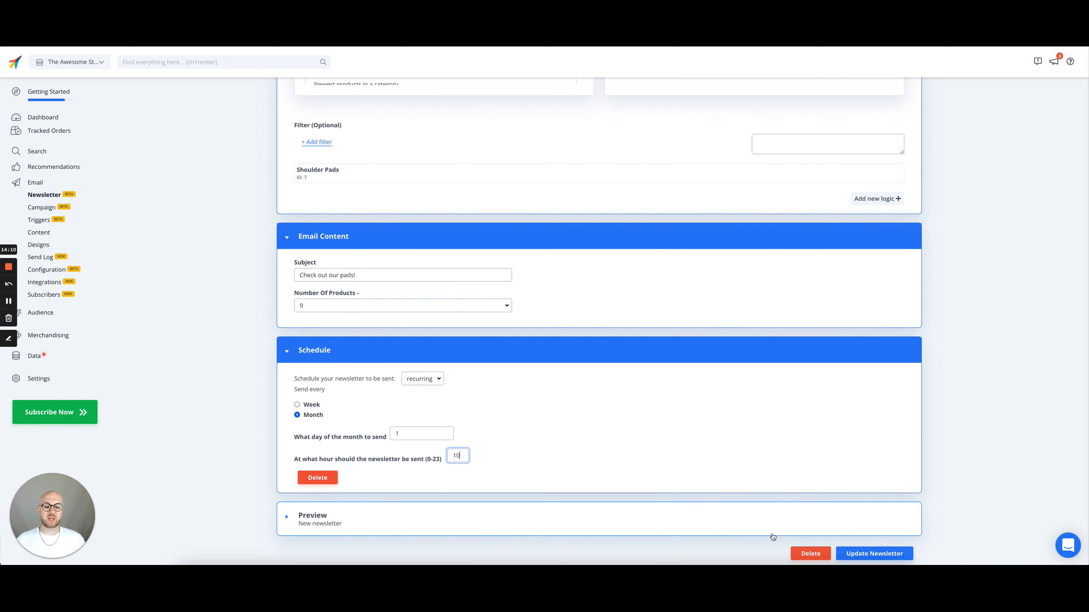
{"action": "left_click", "coordinate": [866, 554]}
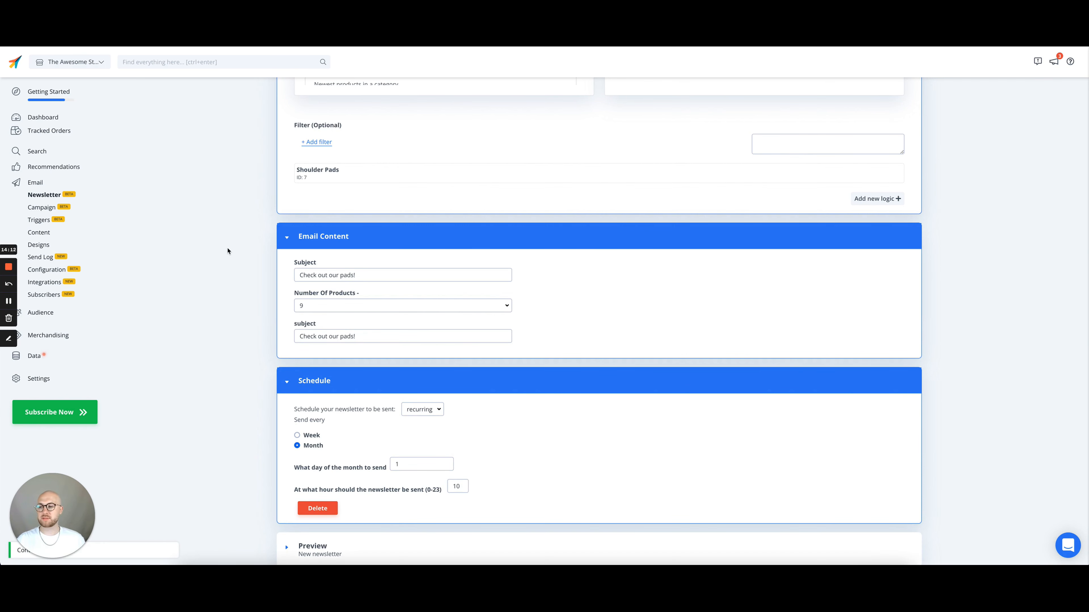
{"action": "left_click", "coordinate": [50, 194]}
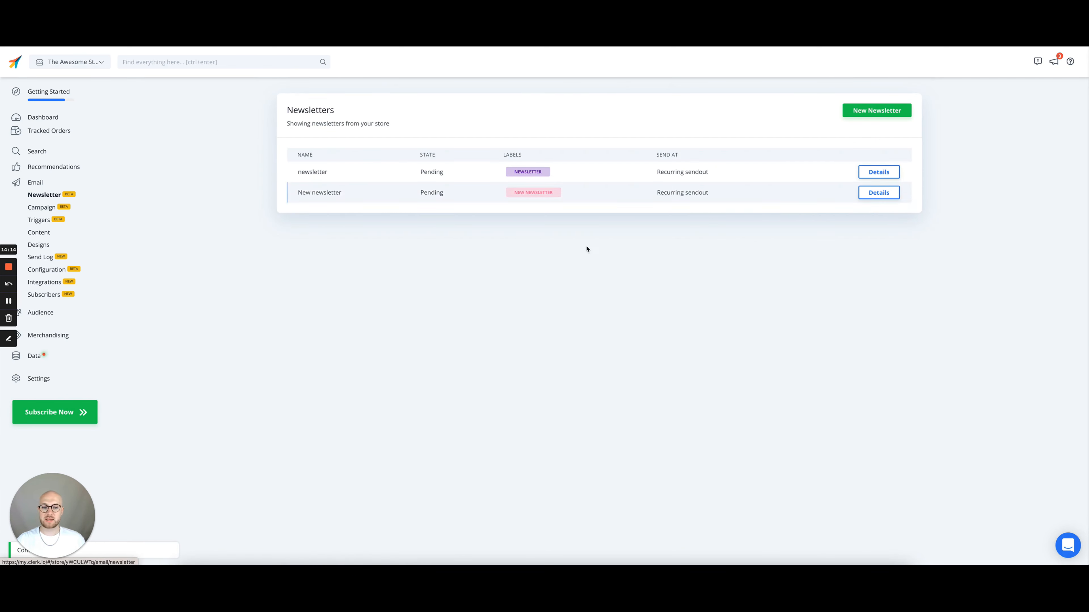